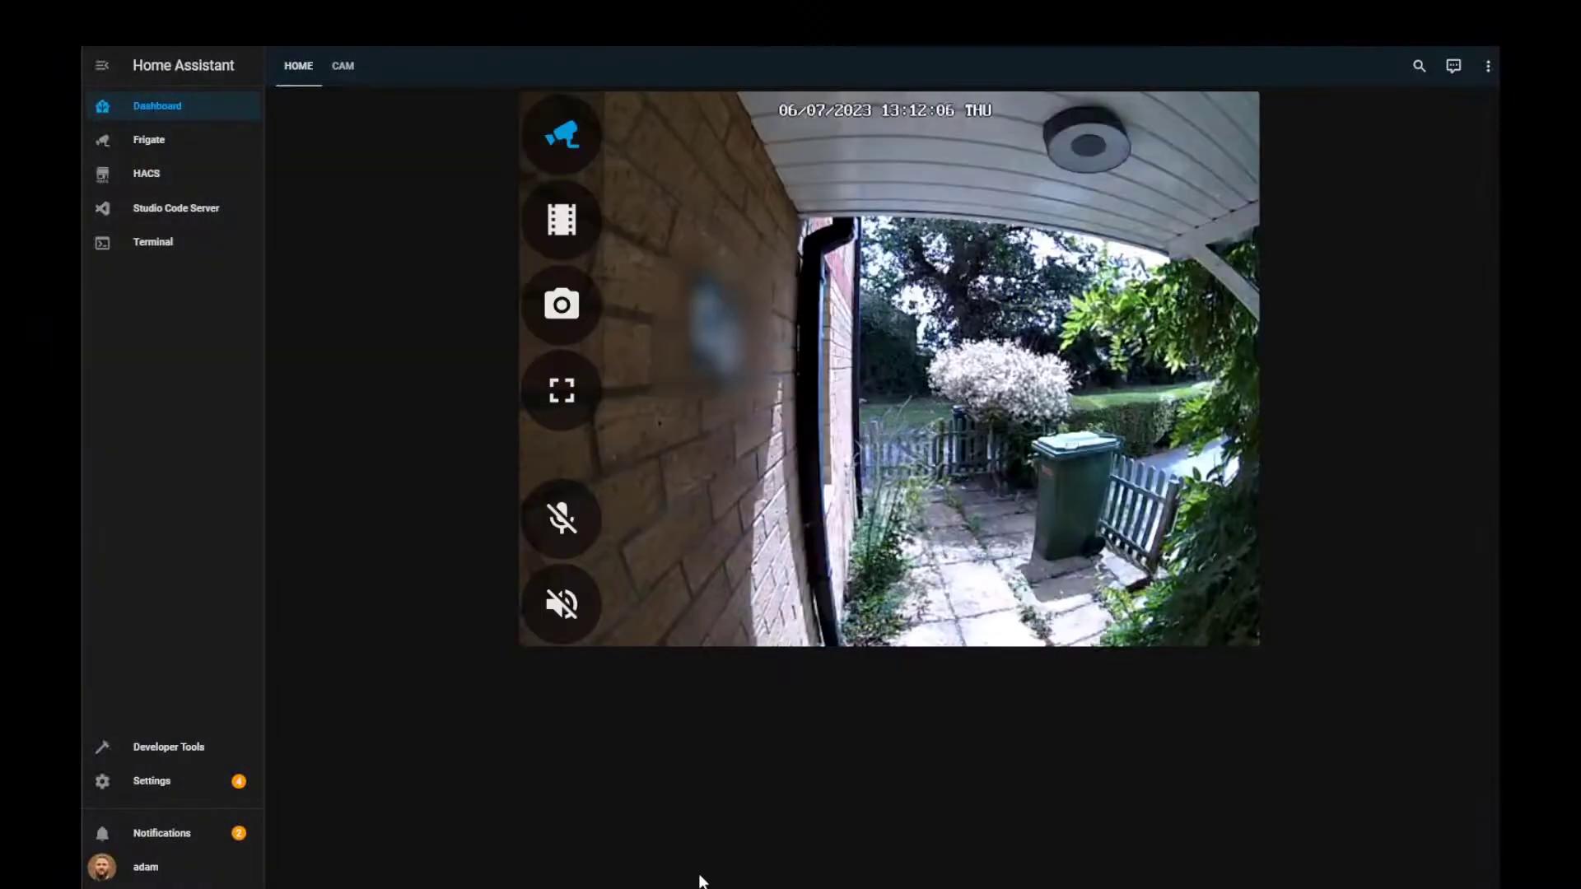
Unmute the doorbell camera audio, toggle the two-way microphone on and off, then mute again.
left_click(561, 603)
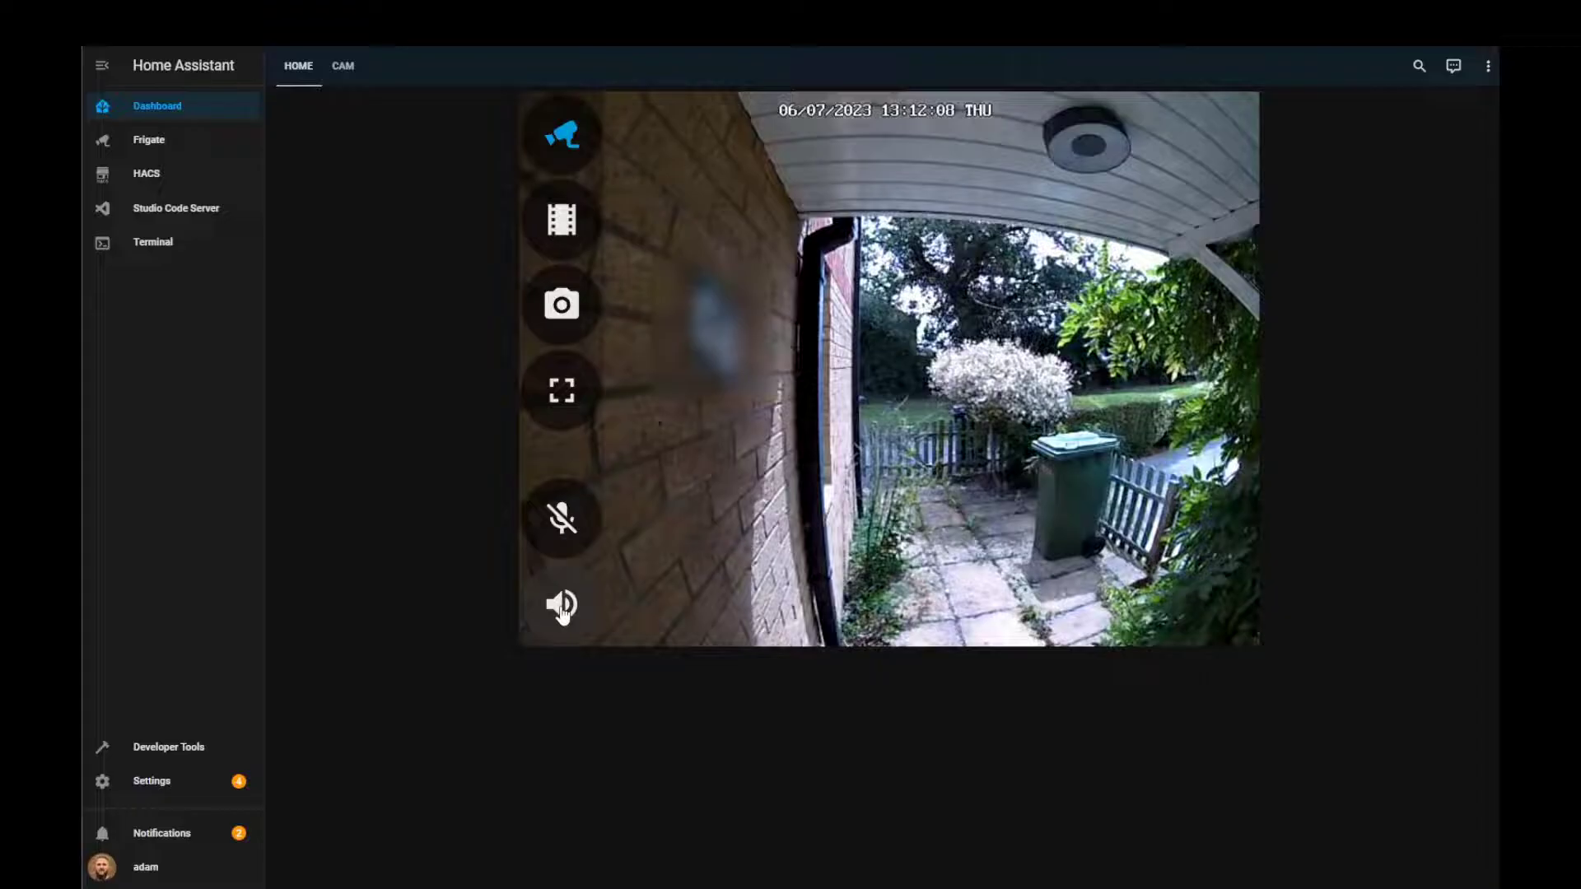
left_click(575, 544)
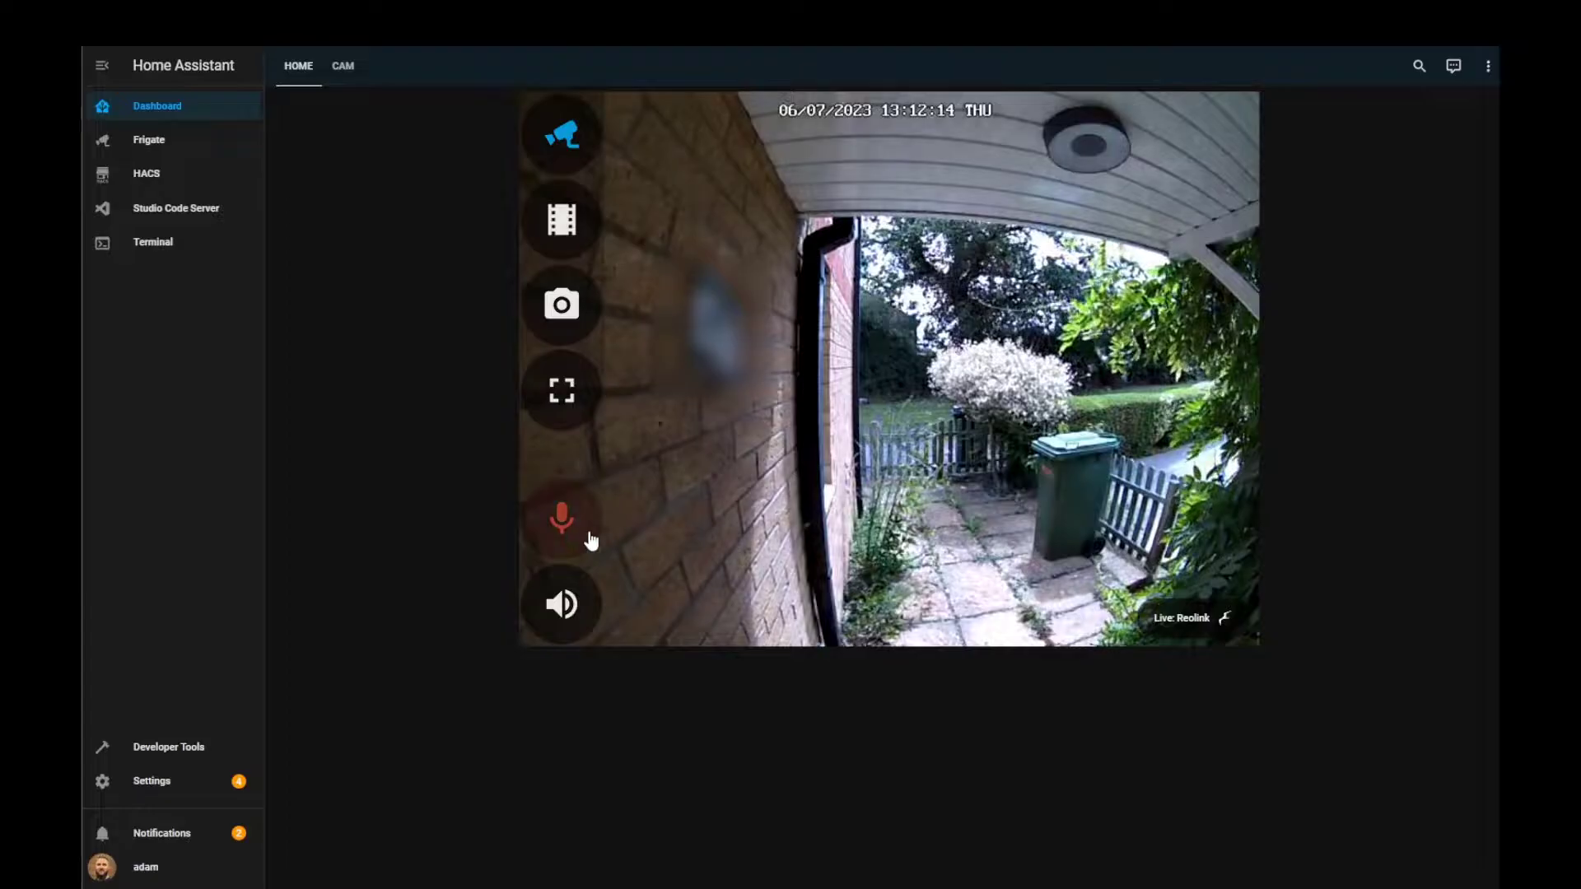
left_click(589, 540)
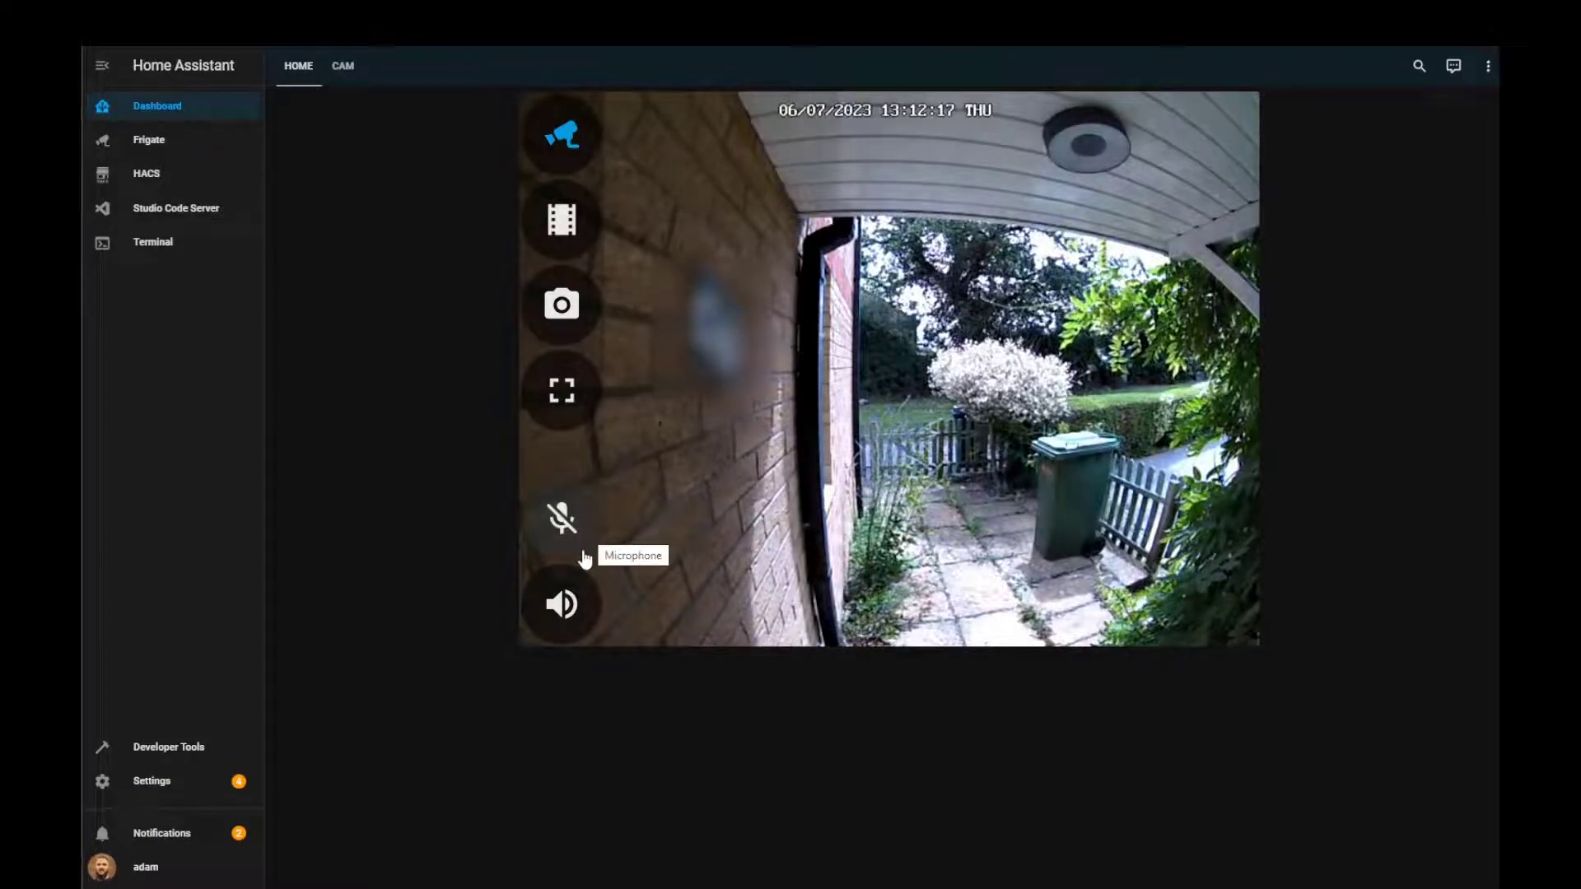
left_click(569, 602)
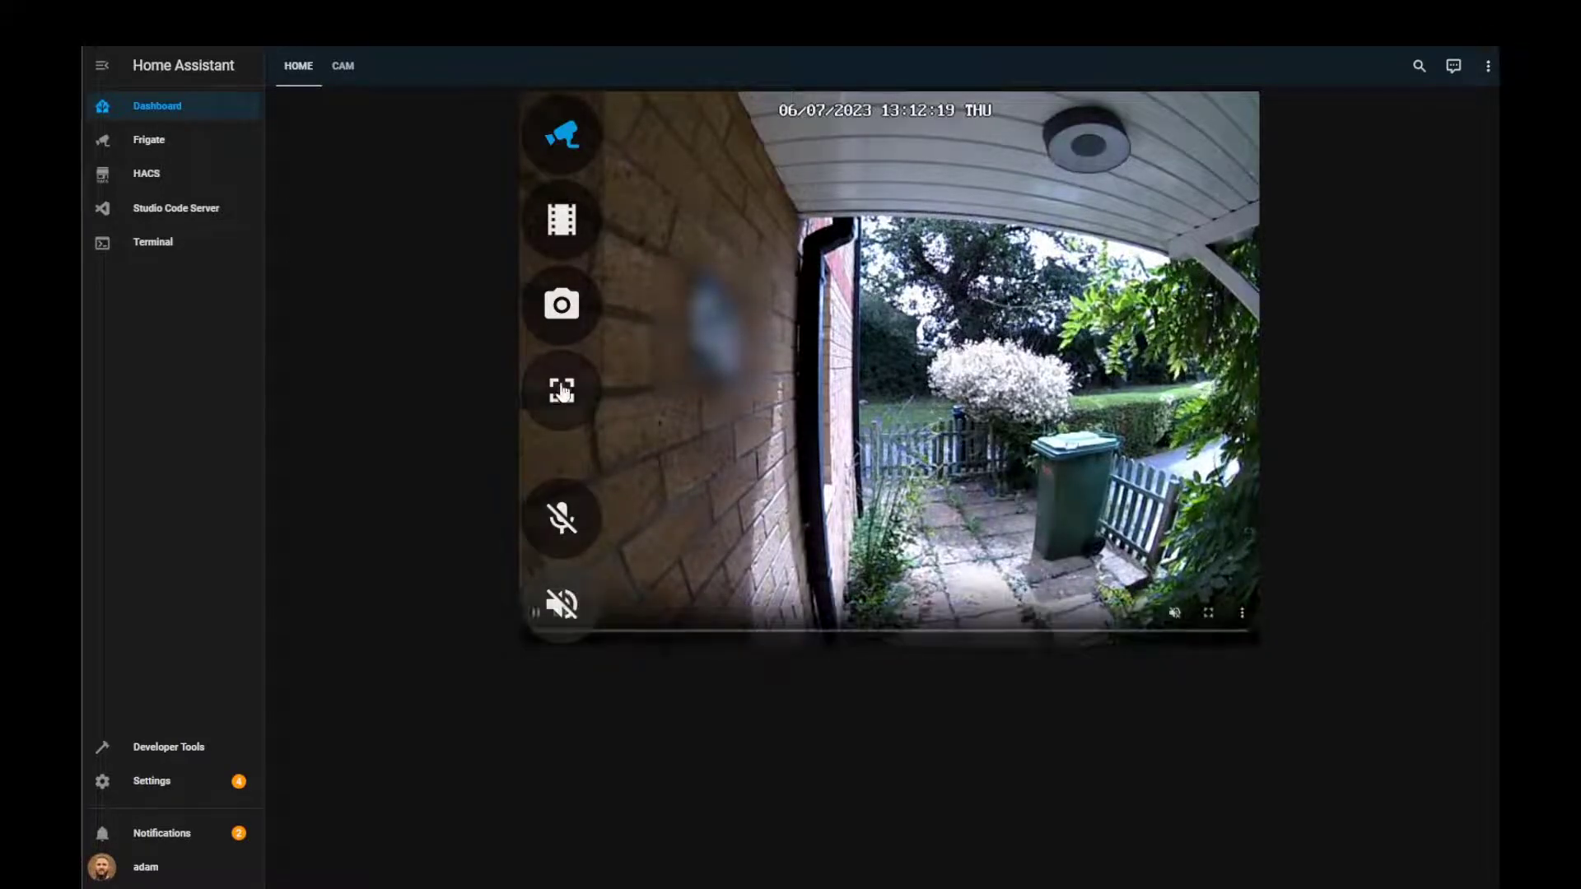
View a person snapshot, then play a recorded doorbell clip and skip ahead through it.
left_click(563, 313)
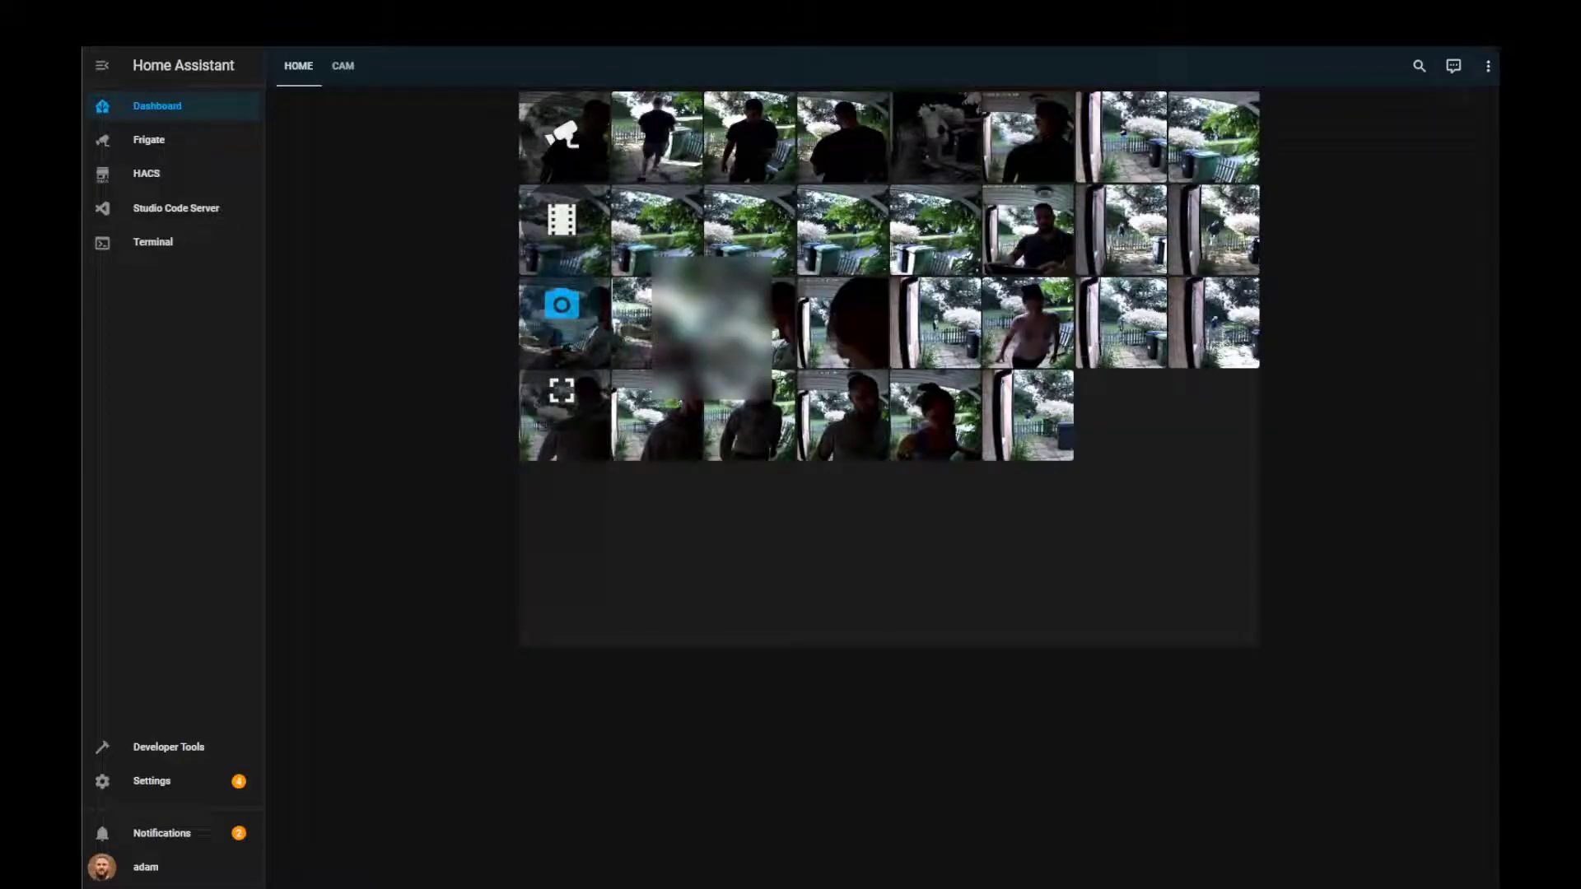
left_click(839, 126)
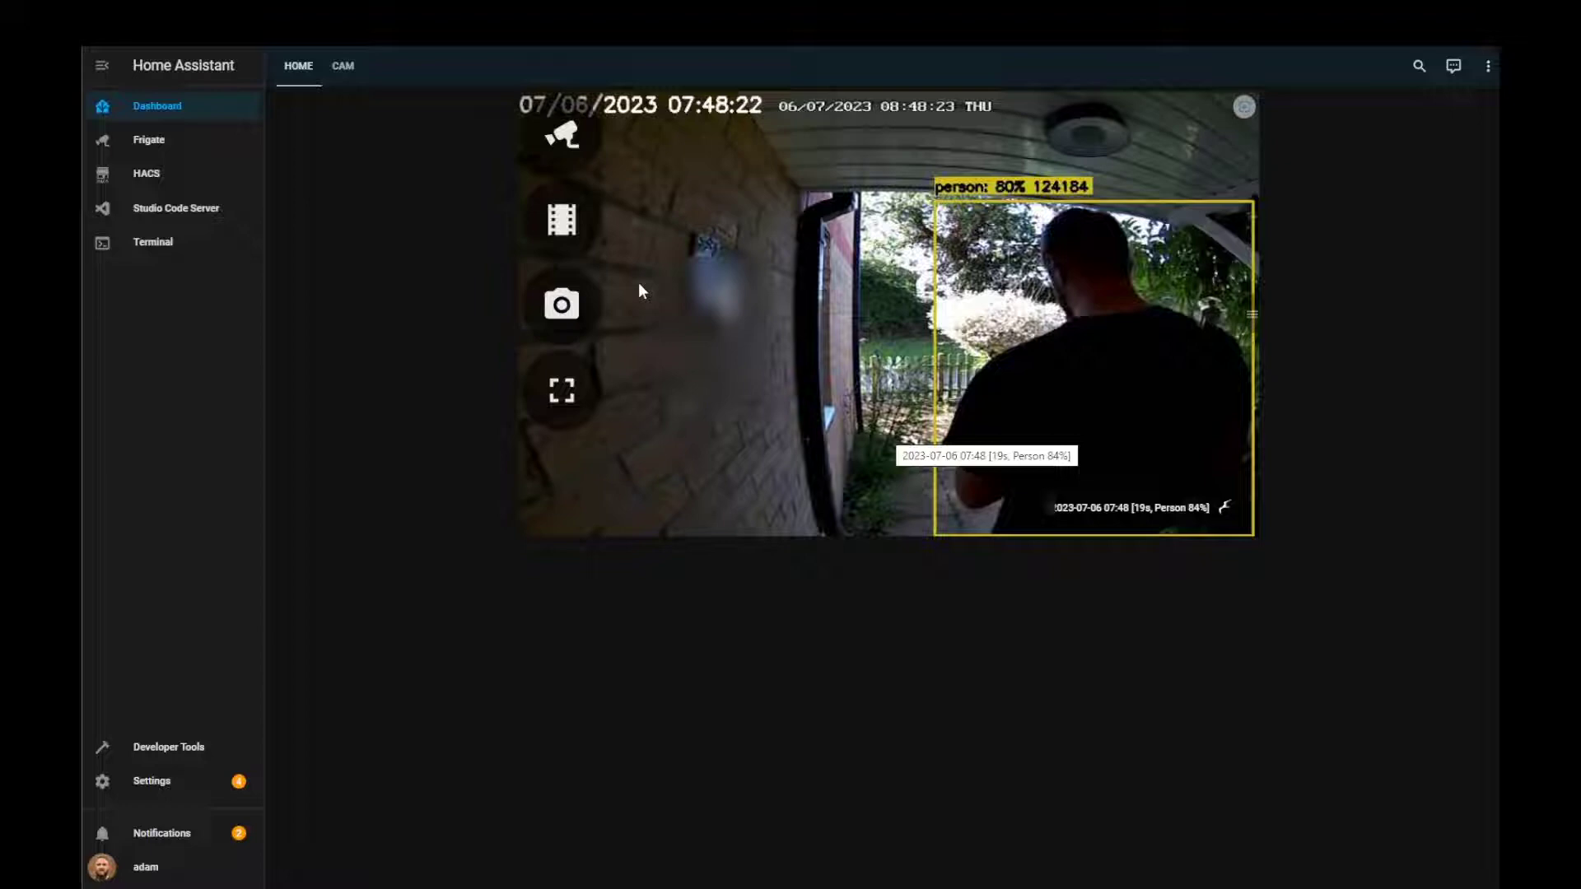
left_click(561, 222)
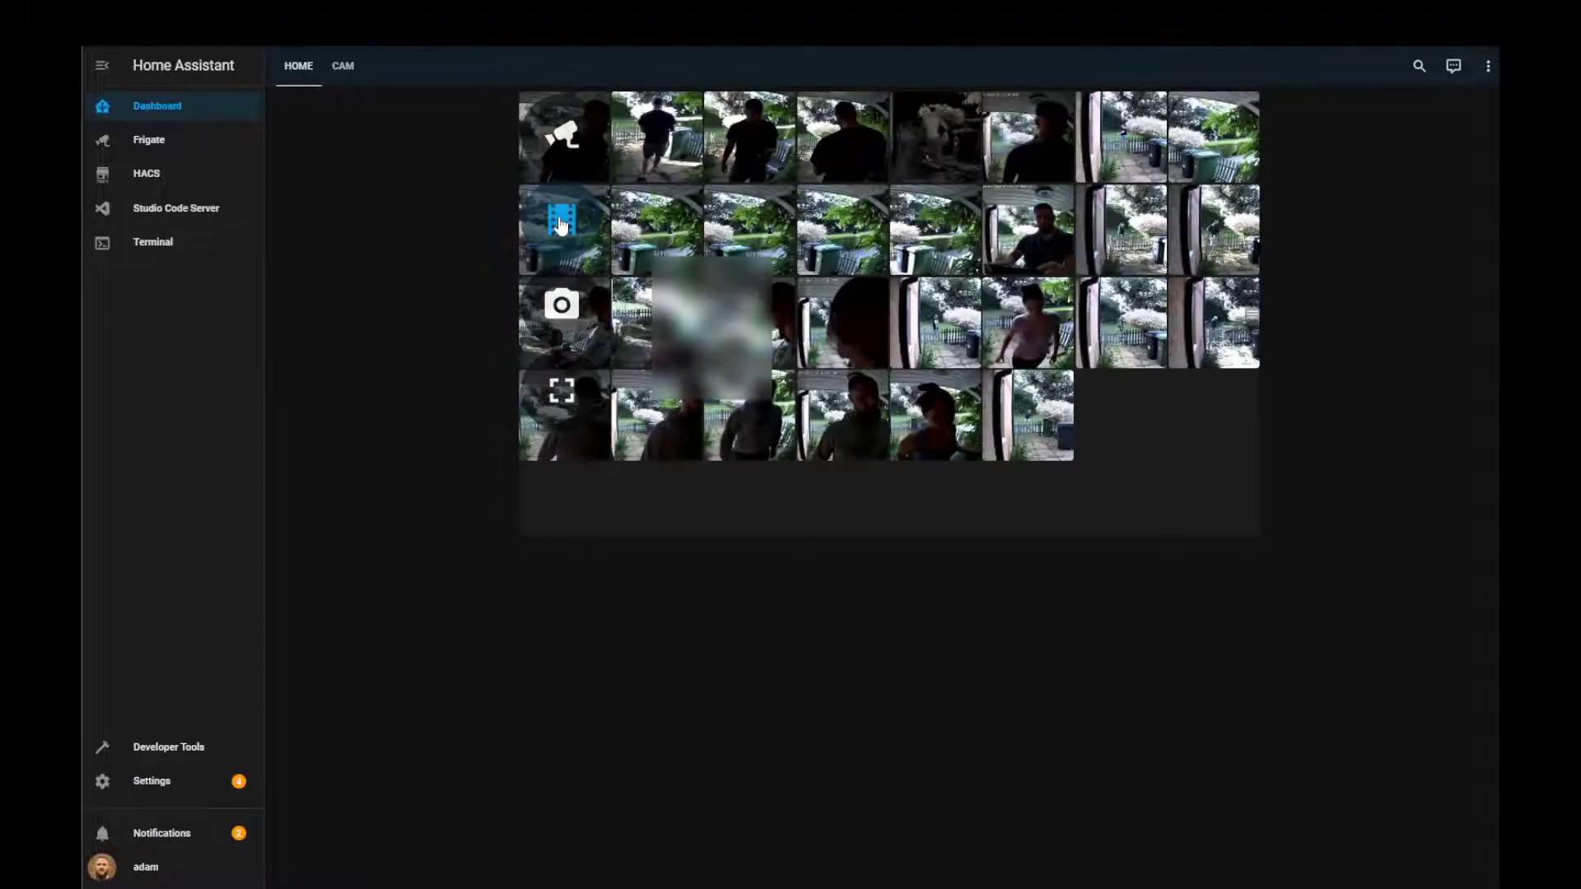
left_click(837, 149)
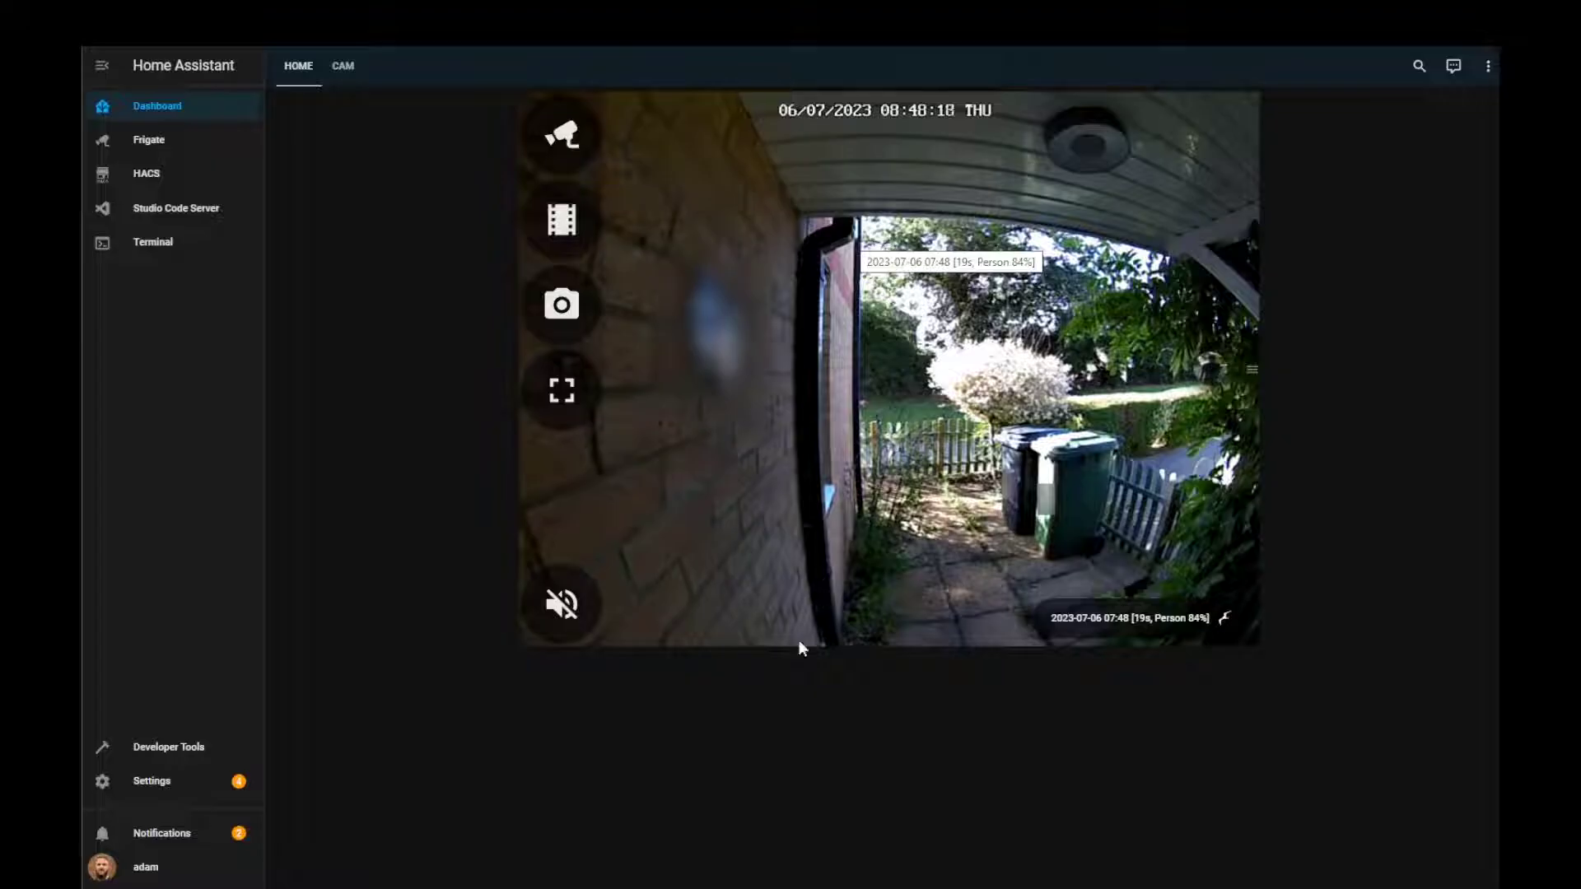
left_click(748, 632)
left_click_drag(749, 641, 943, 641)
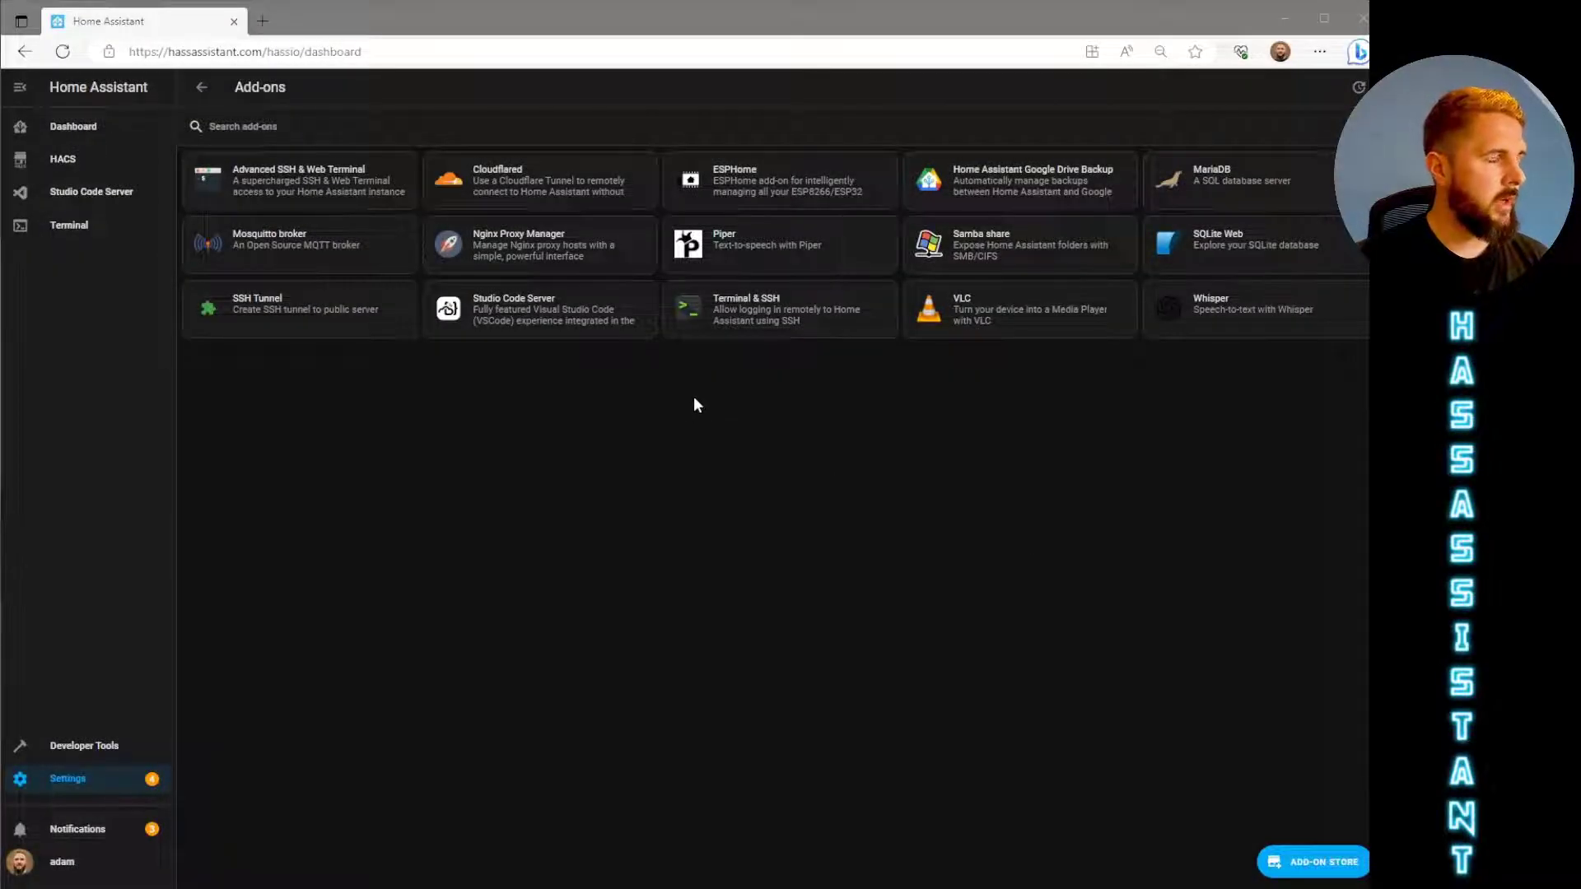
Load the pasted My Home Assistant add-repository redirect link in a new tab.
left_click(263, 24)
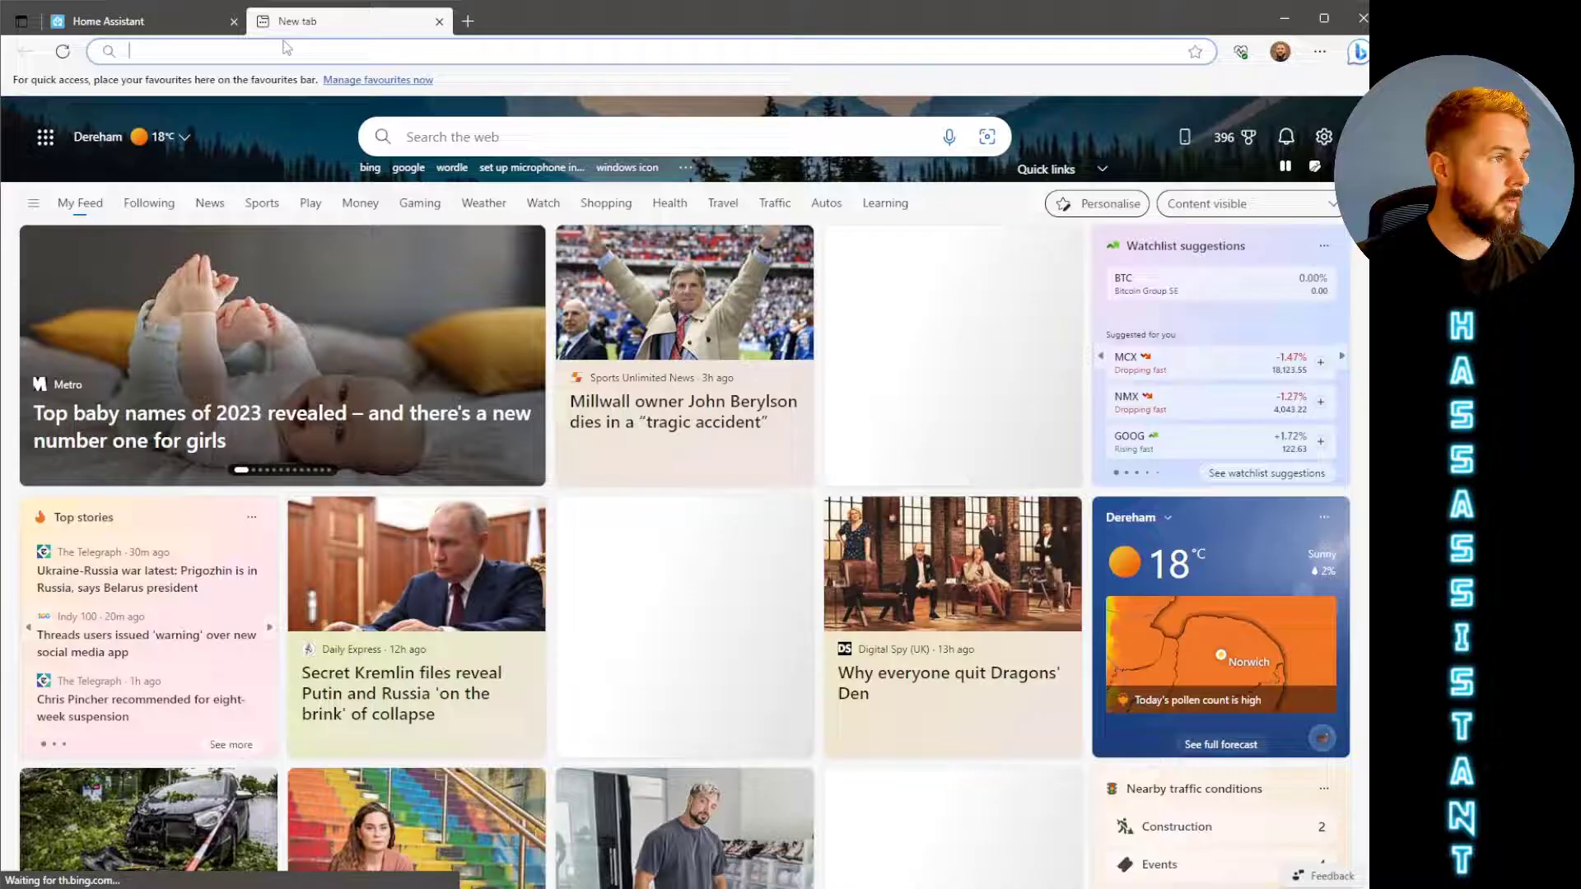
type("https://my.home-assistant.io/redirect/supervisor_add_addon_repository/?repository_url=https%3A%2F%2Fgithub.com%2Fblakeblackshear%2Ffrigate-hass-addons")
key("Return")
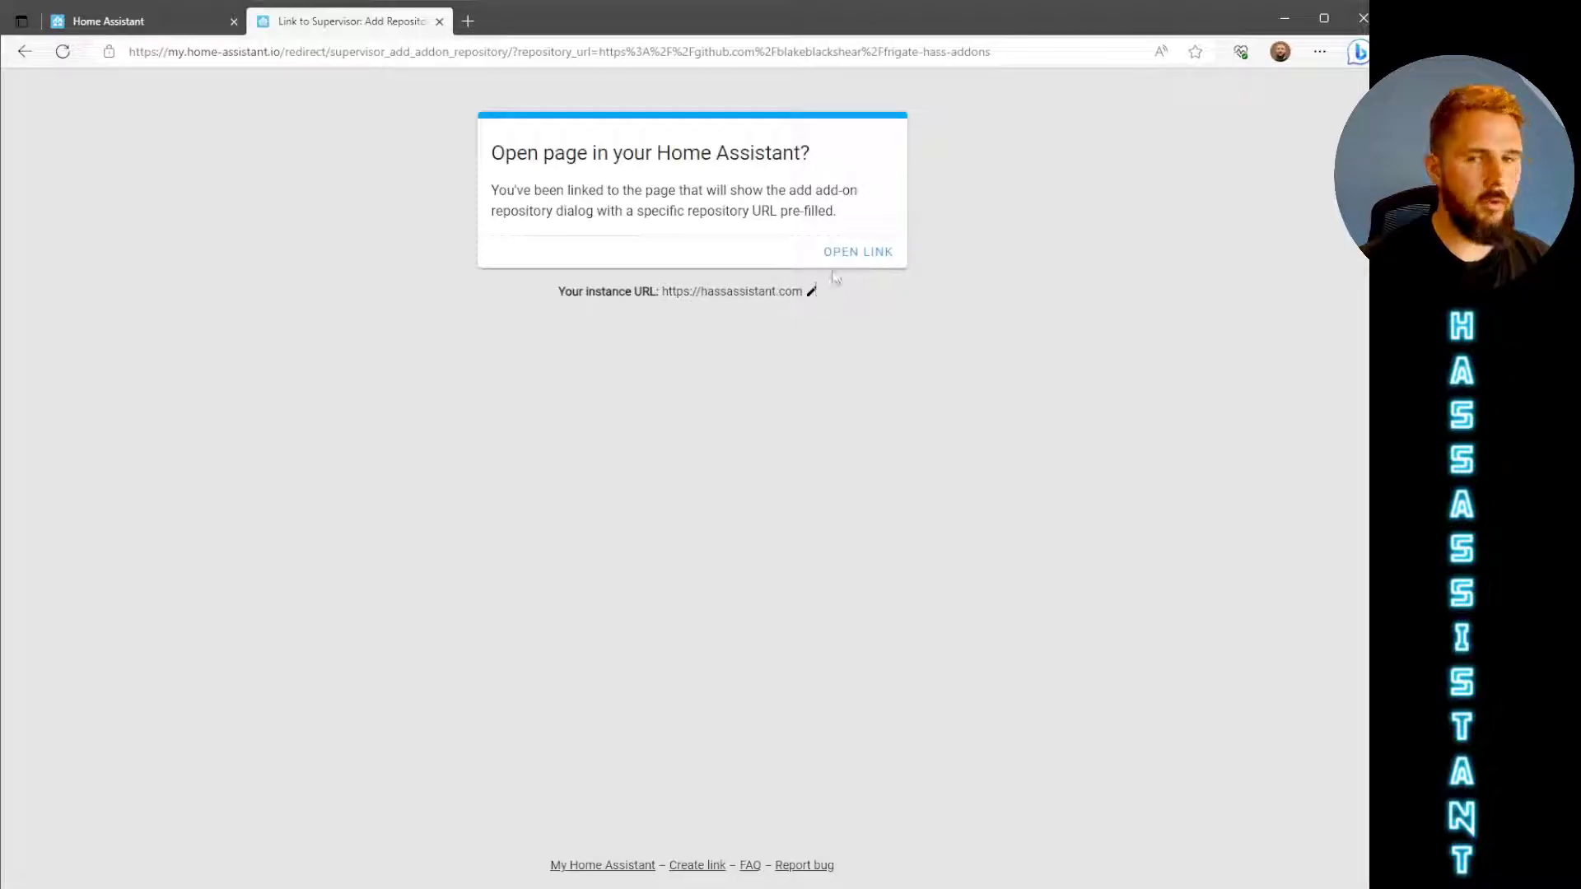
Add the frigate-hass-addons GitHub repository to Home Assistant's add-on repositories.
left_click(836, 257)
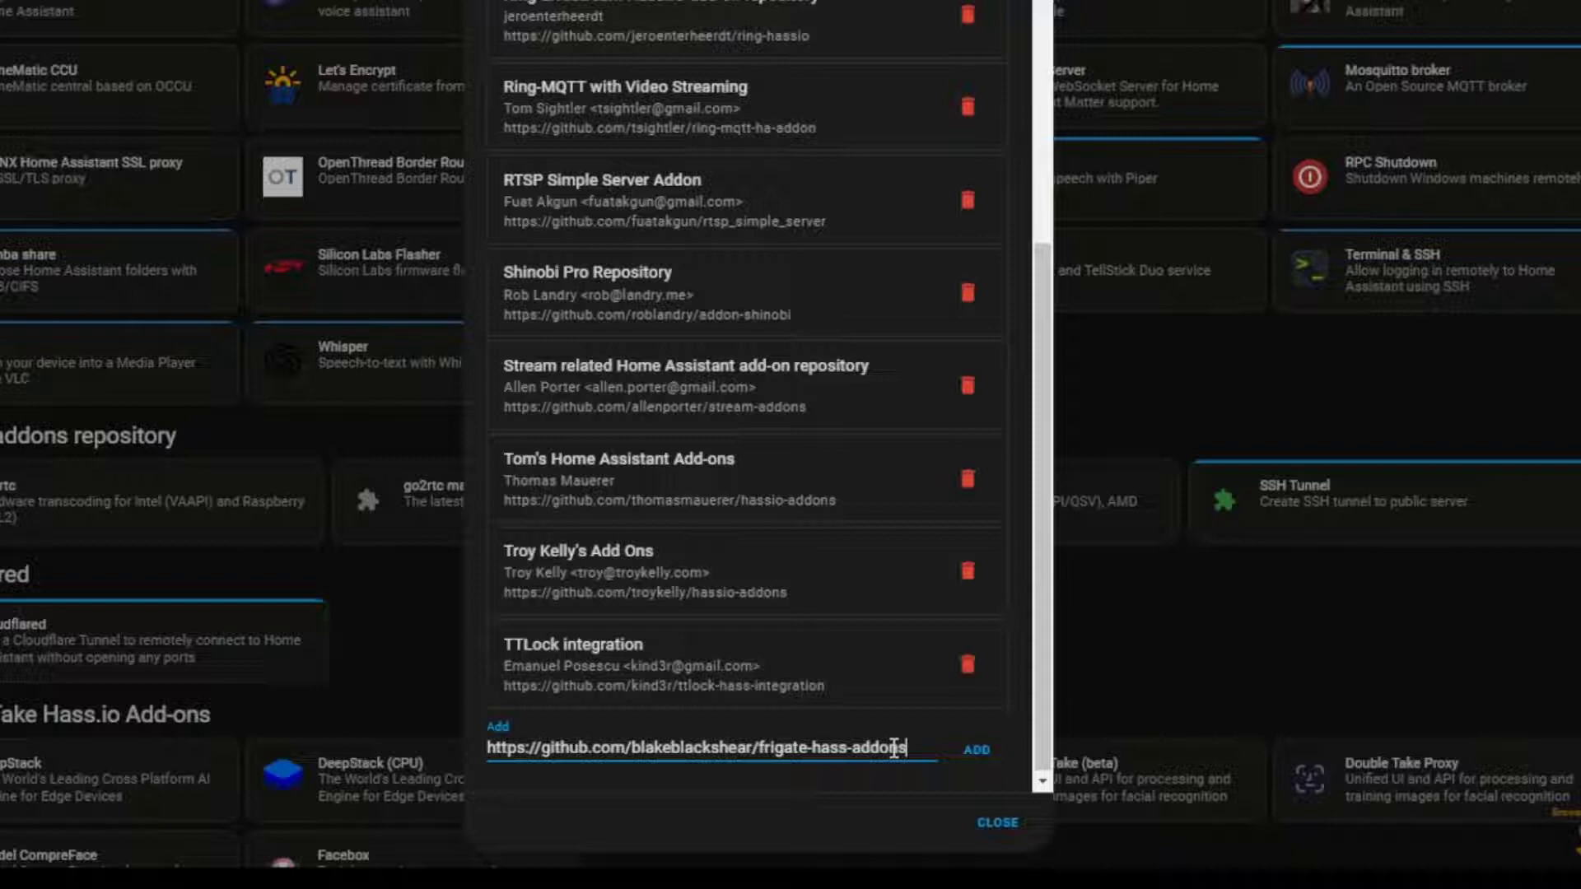
left_click_drag(885, 804, 624, 819)
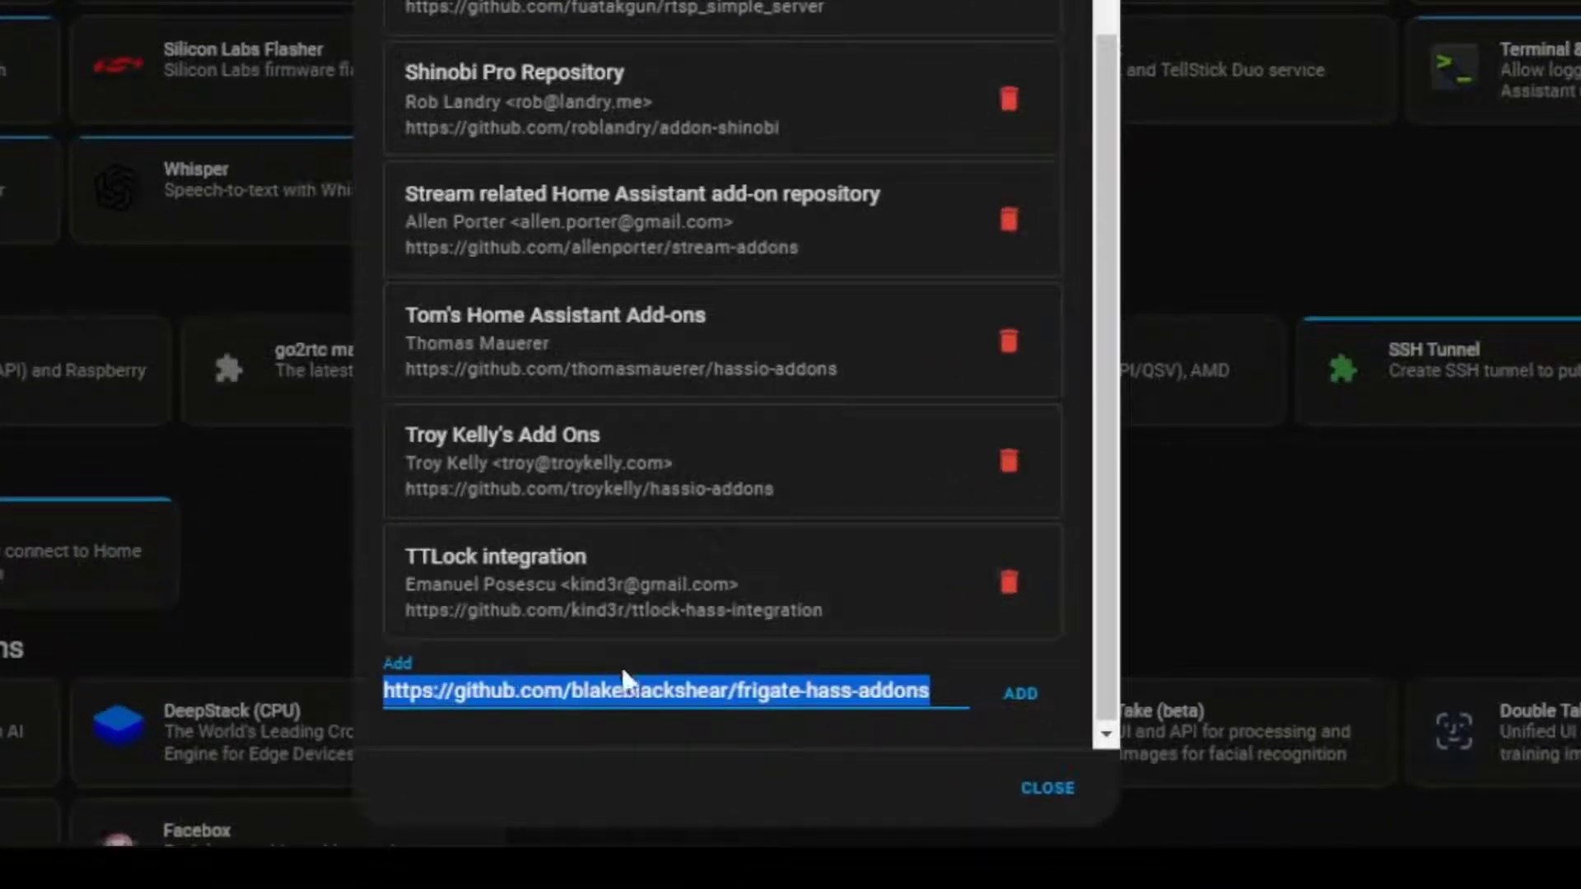
left_click(970, 690)
left_click(1025, 695)
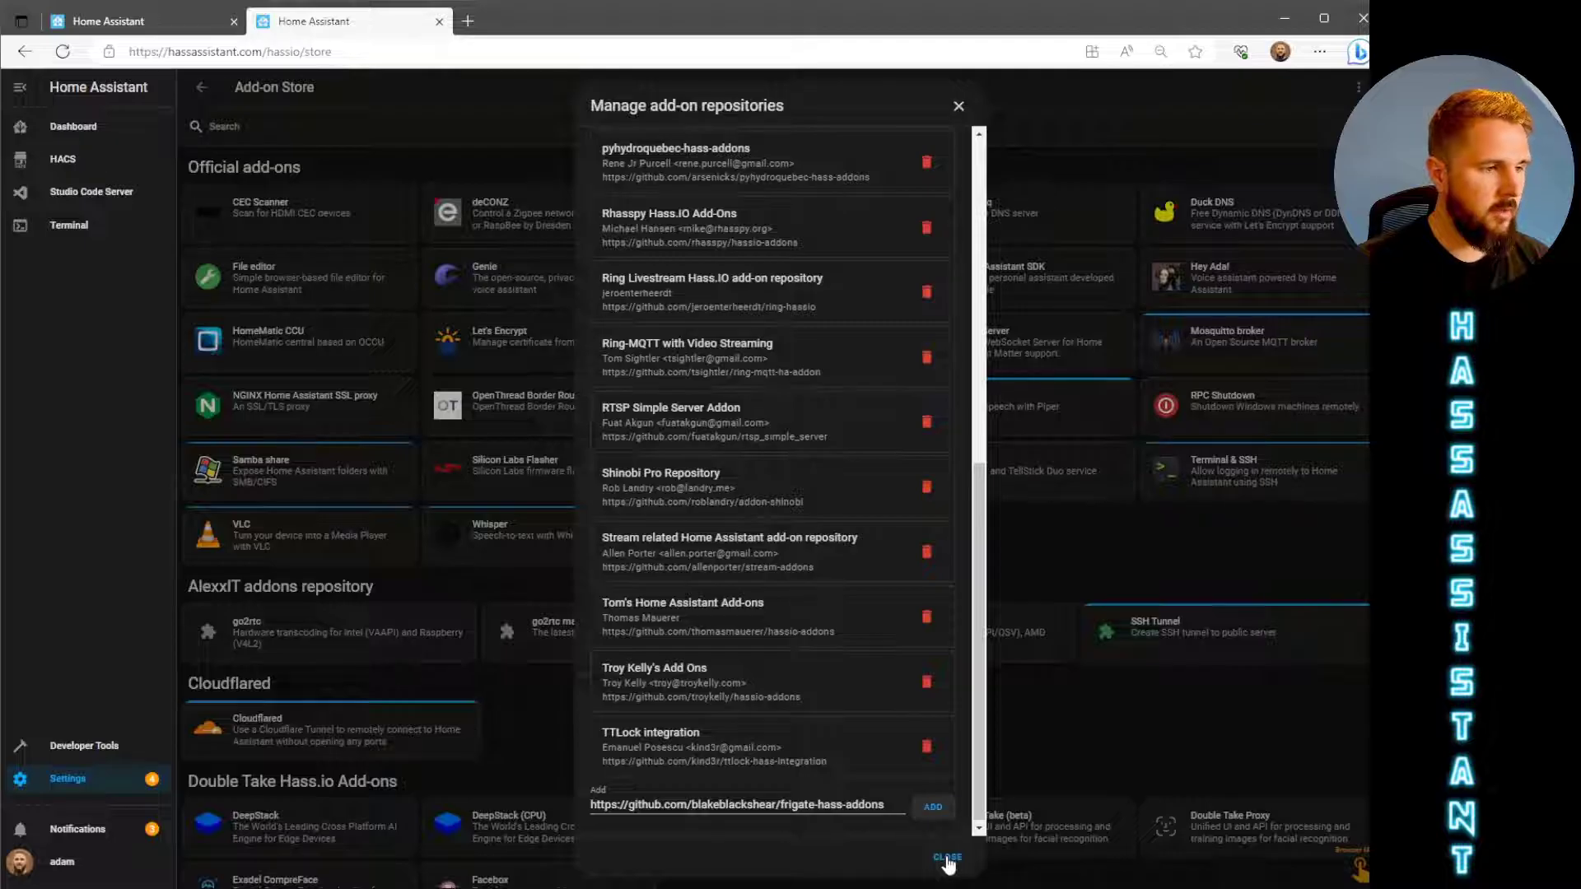
left_click(947, 858)
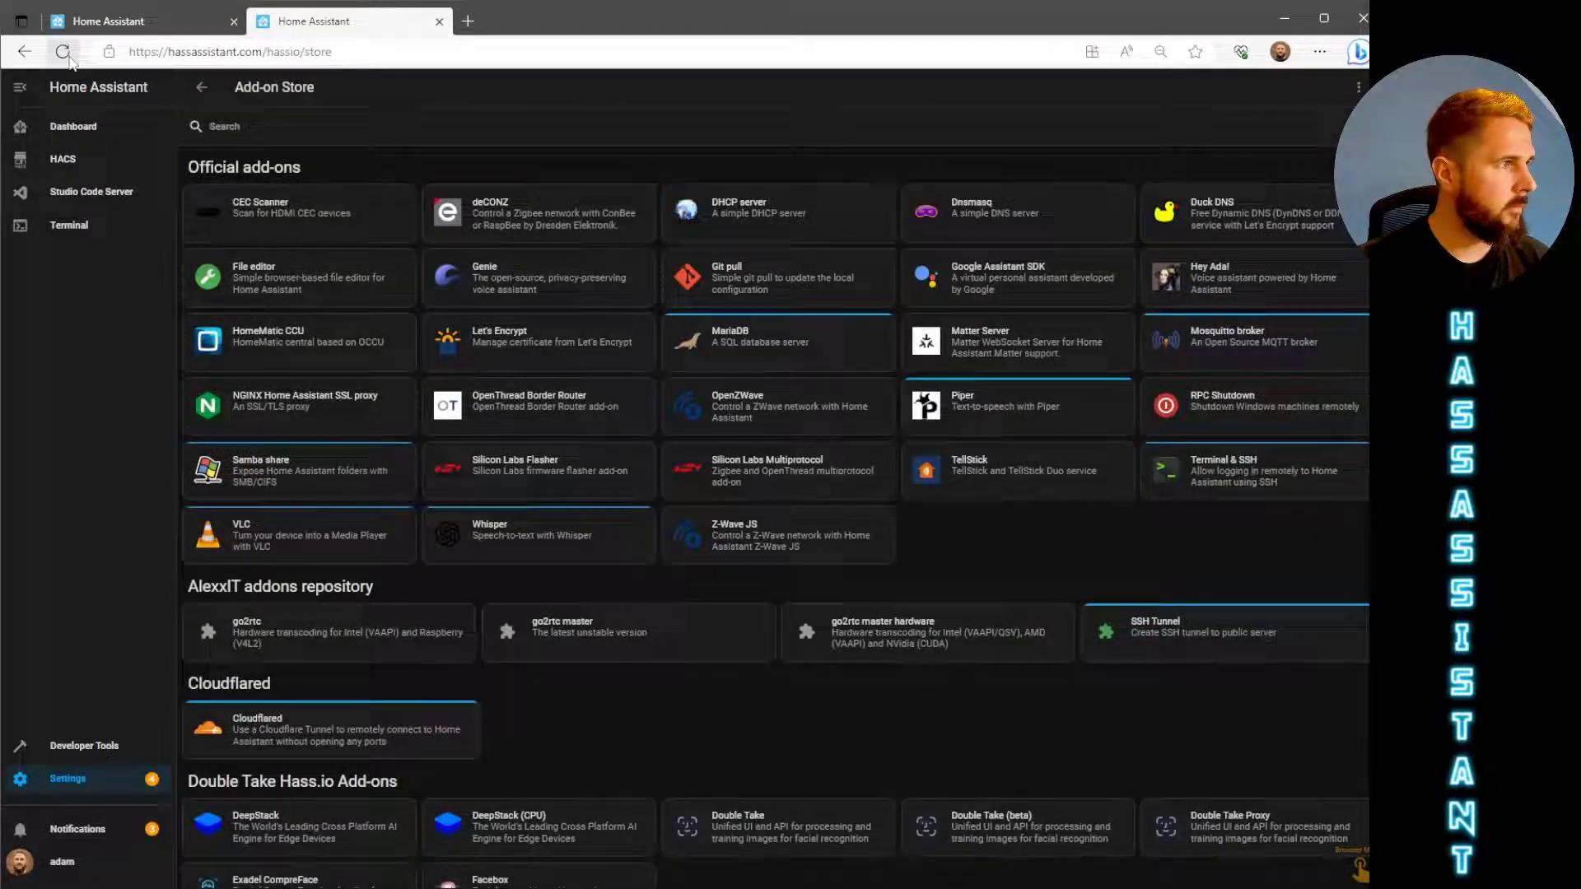
Install the Frigate 0.12.1 add-on from the store, then open Studio Code Server.
scroll(472, 367, "down", 10)
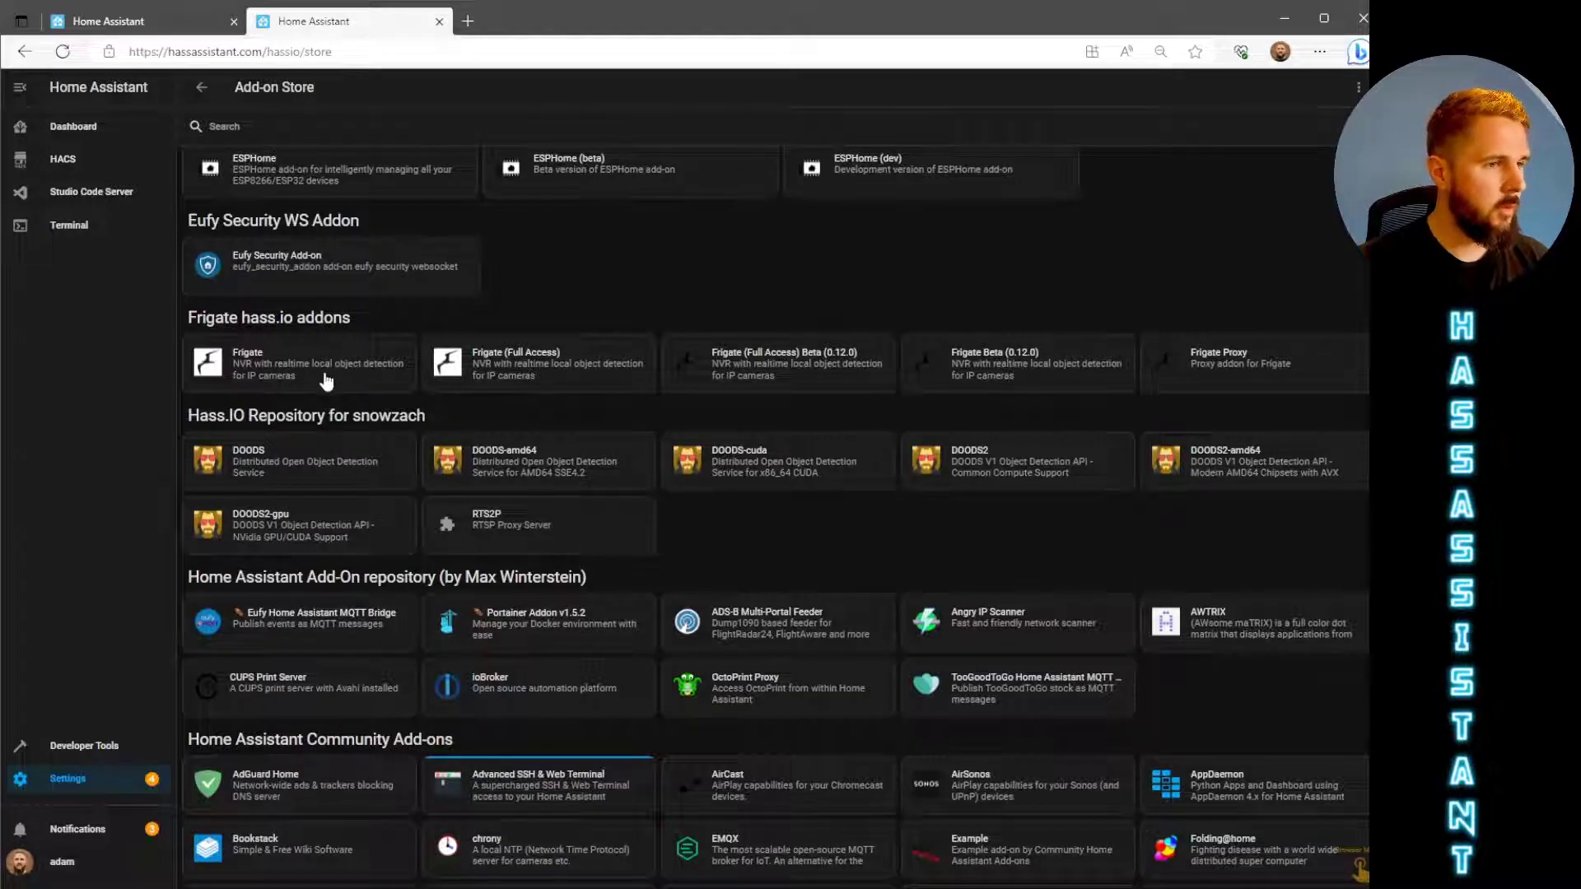
left_click(327, 376)
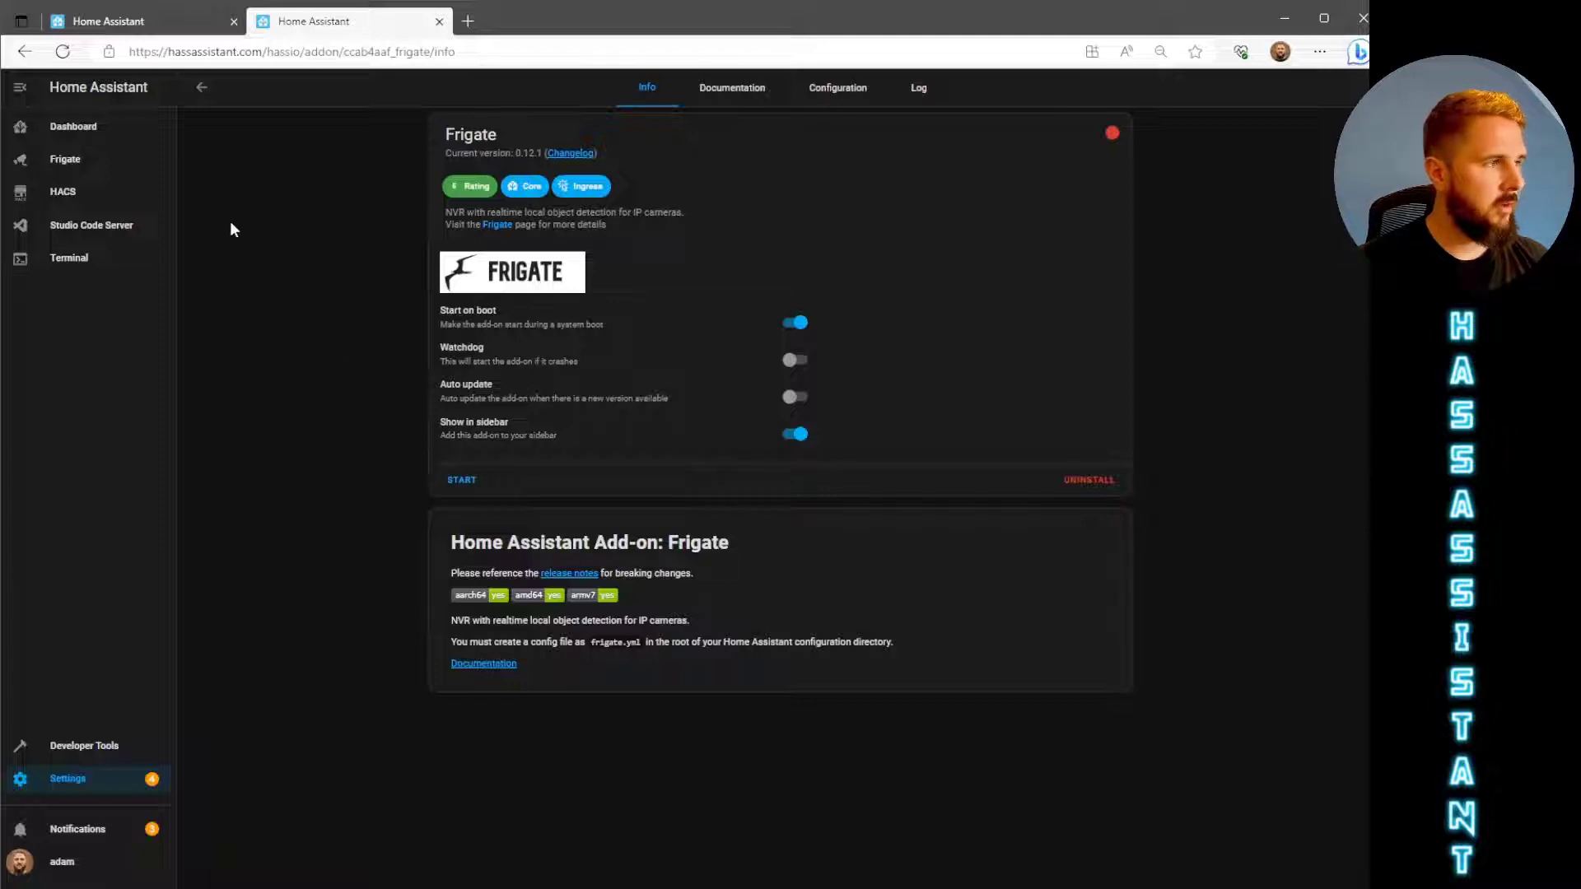
left_click(116, 229)
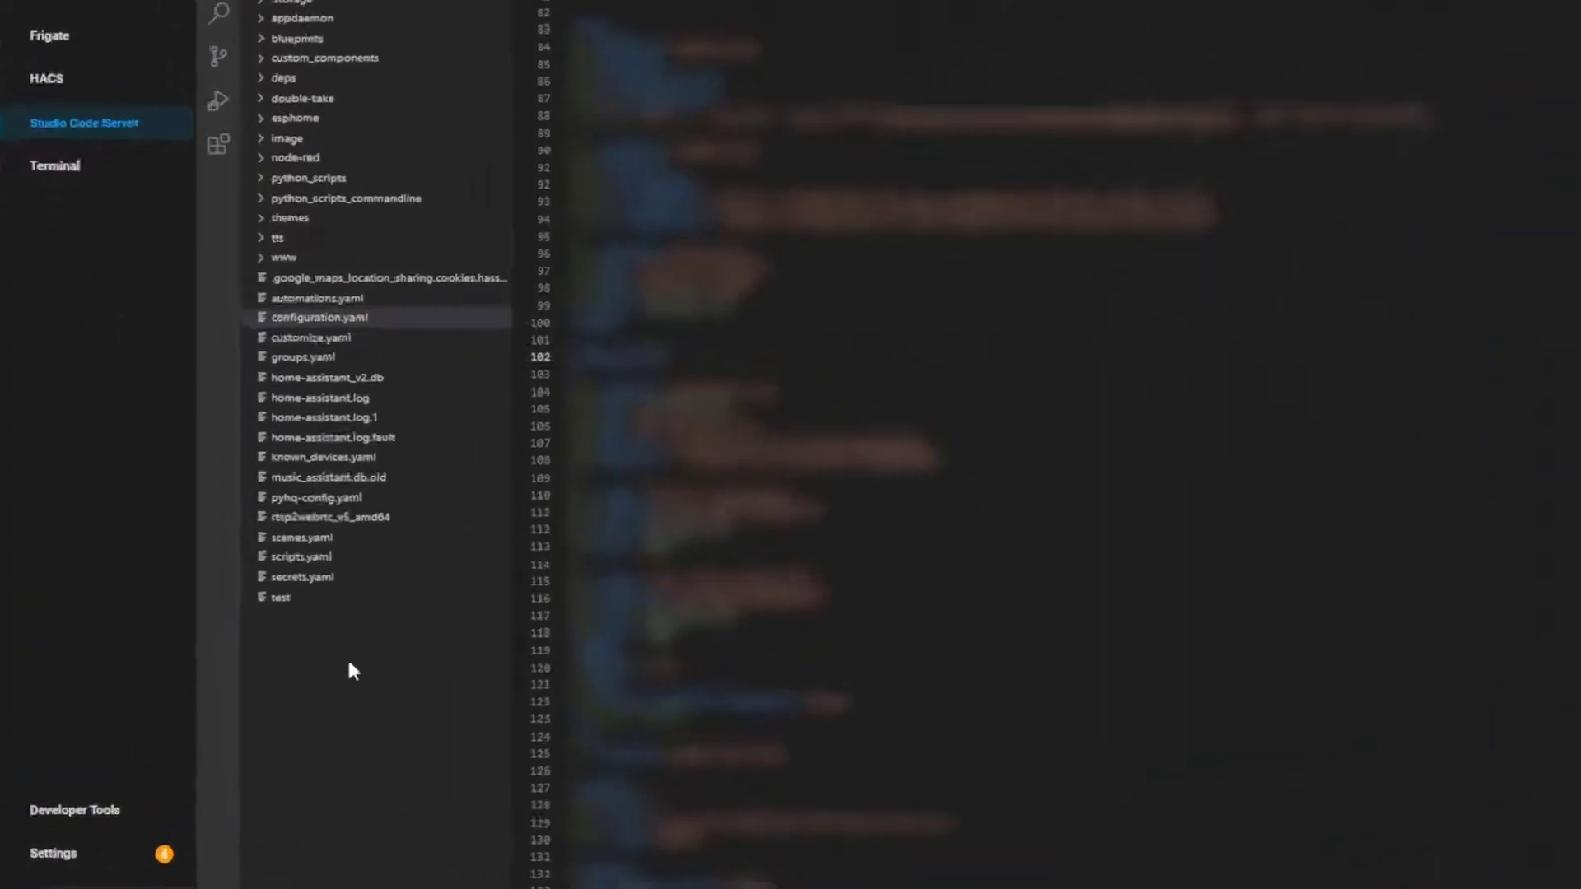
Create a new frigate.yml file in the config folder and open it for editing.
right_click(349, 663)
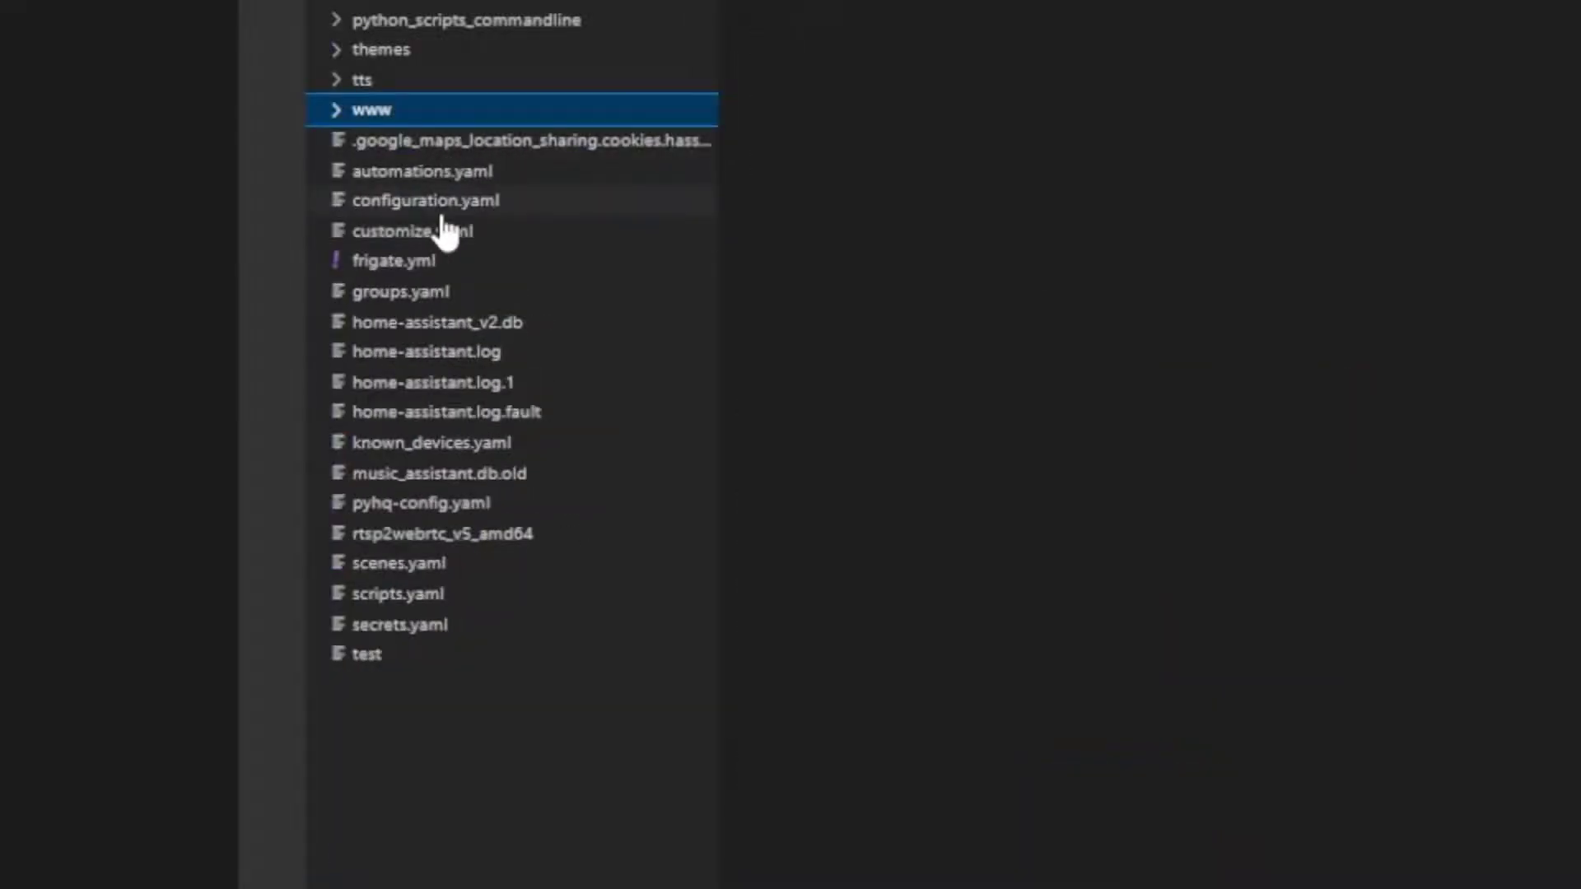
left_click(404, 262)
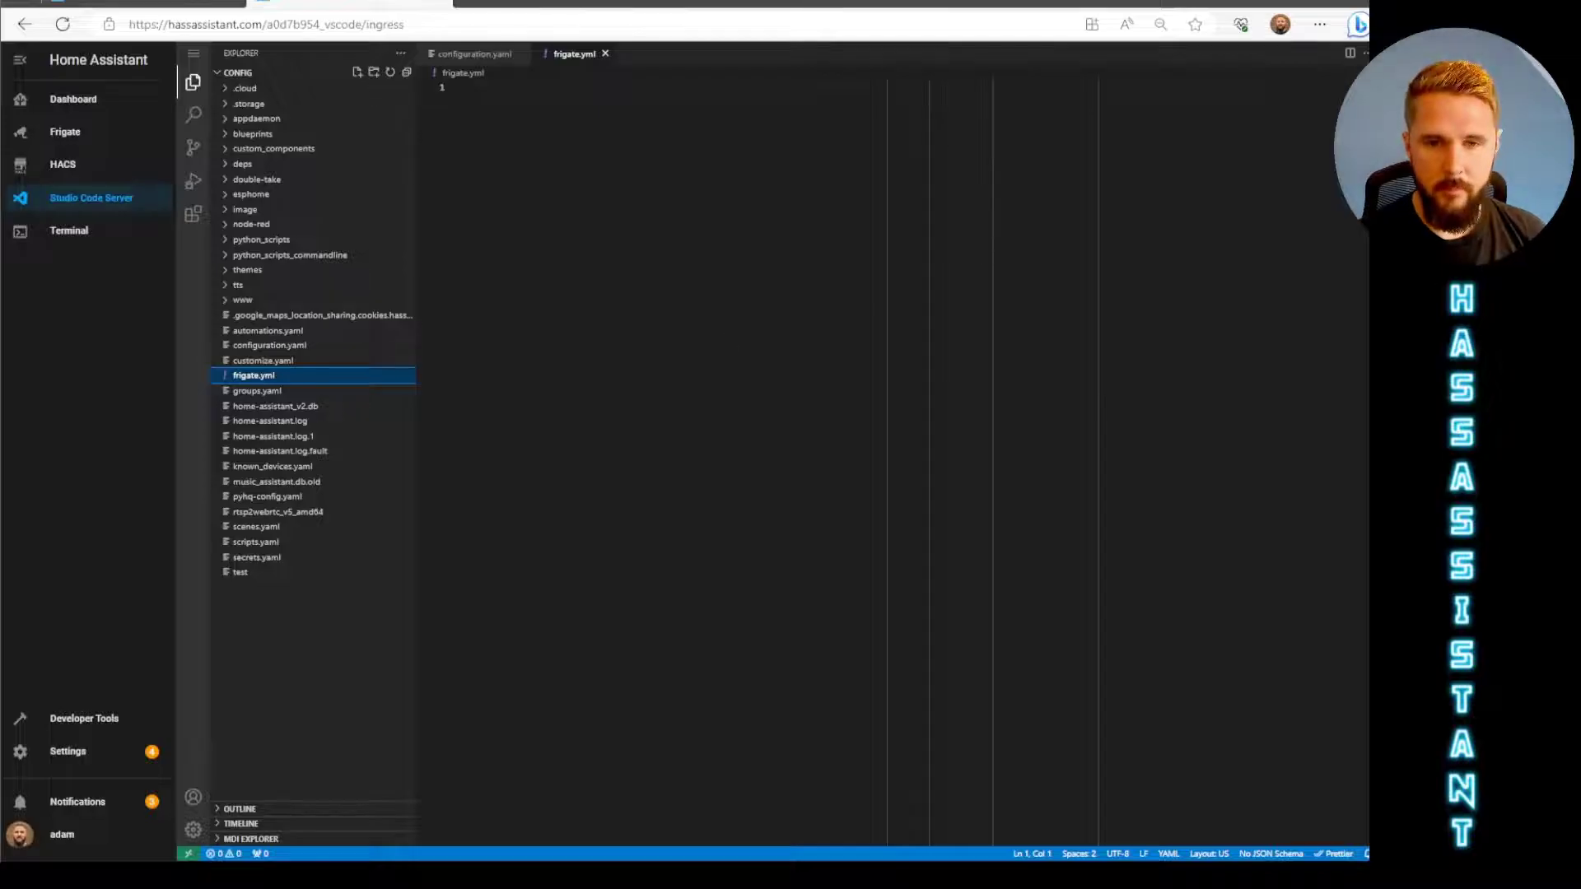
left_click(887, 200)
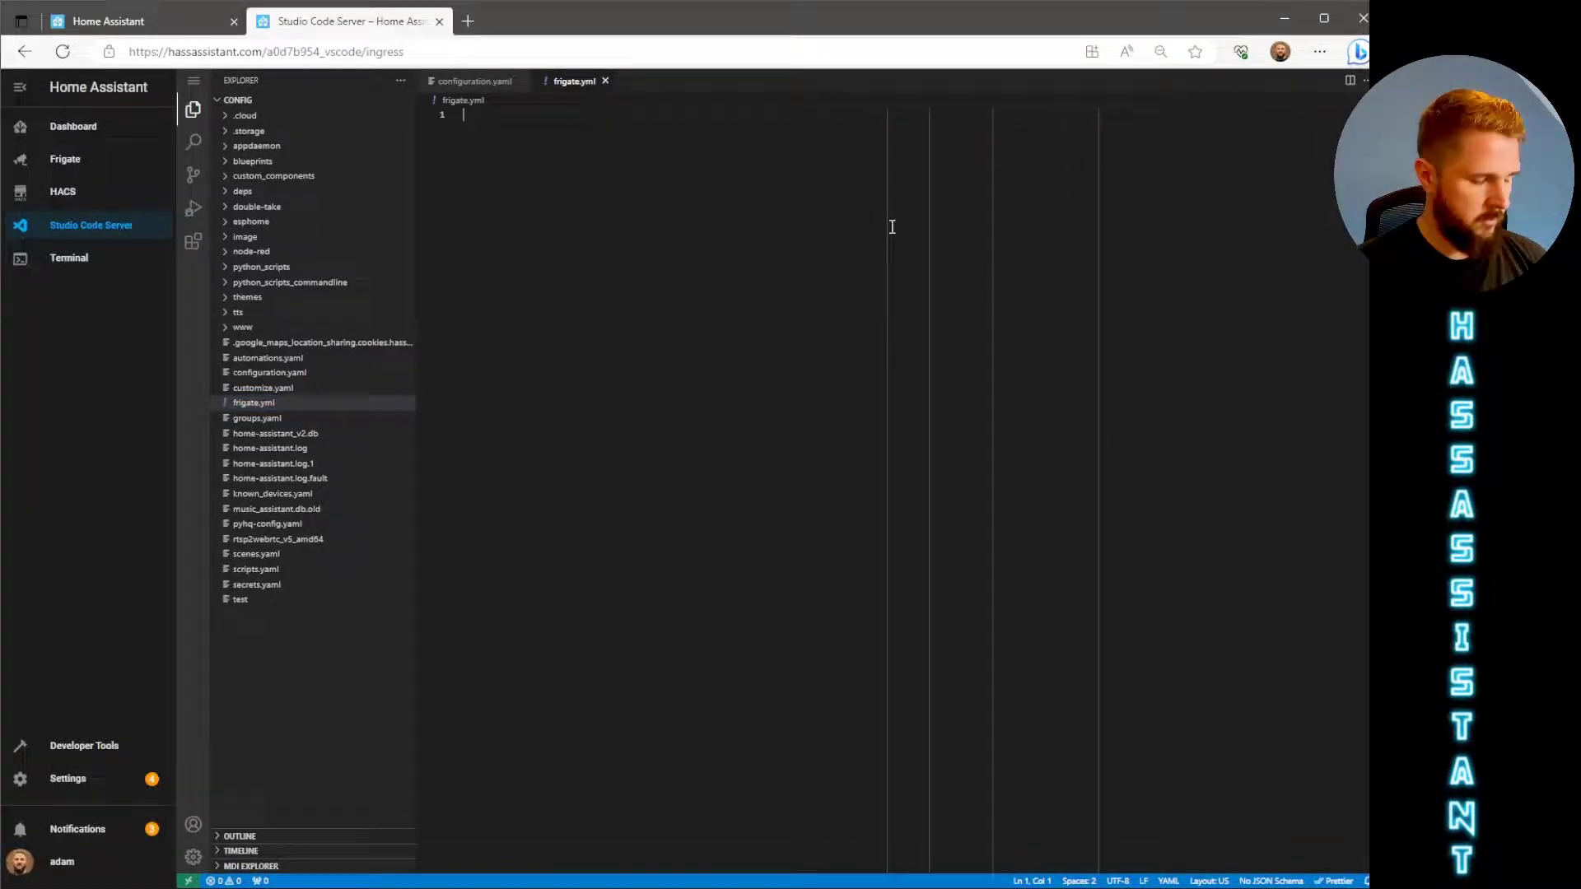
Paste the prepared Frigate config and delete the conservatory stream, keeping the reolink stream.
key("ctrl+v")
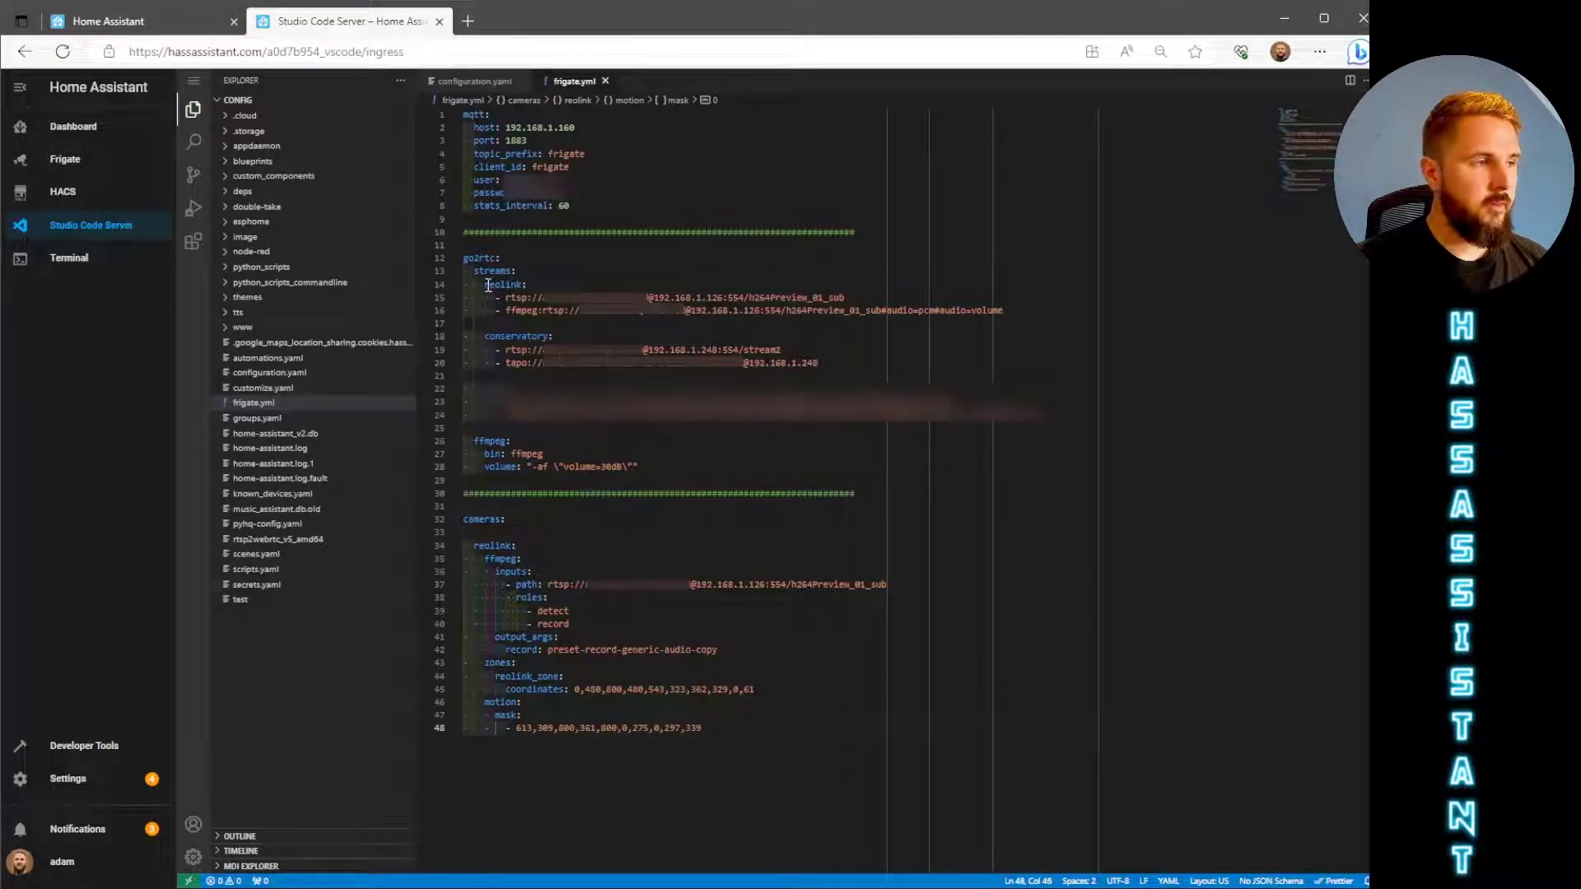
left_click_drag(494, 428, 1071, 322)
key("BackSpace")
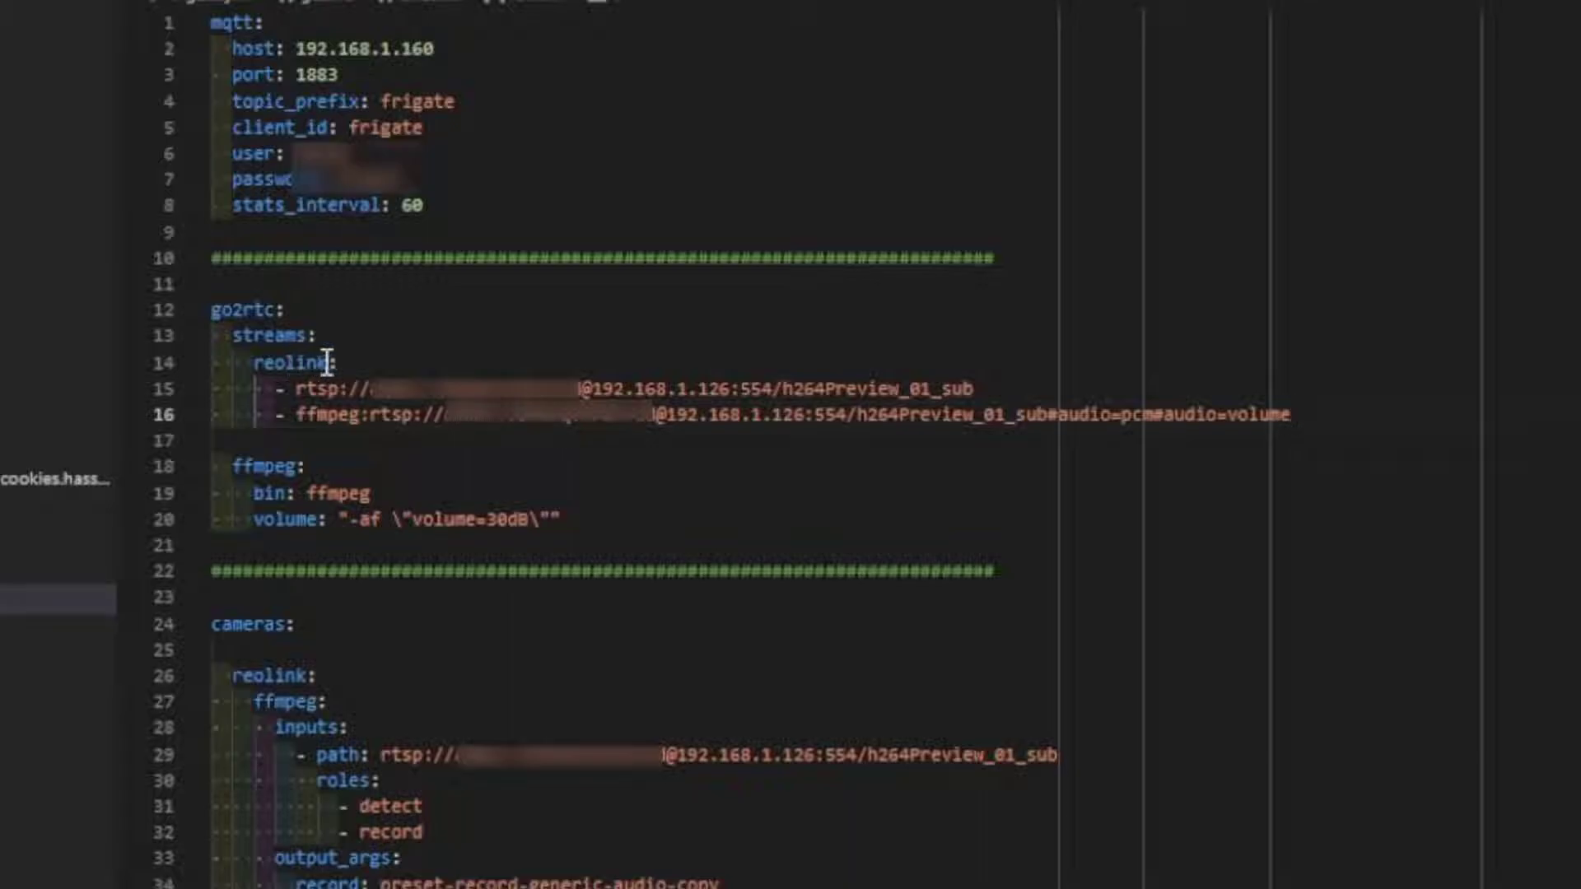
left_click_drag(297, 389, 1013, 389)
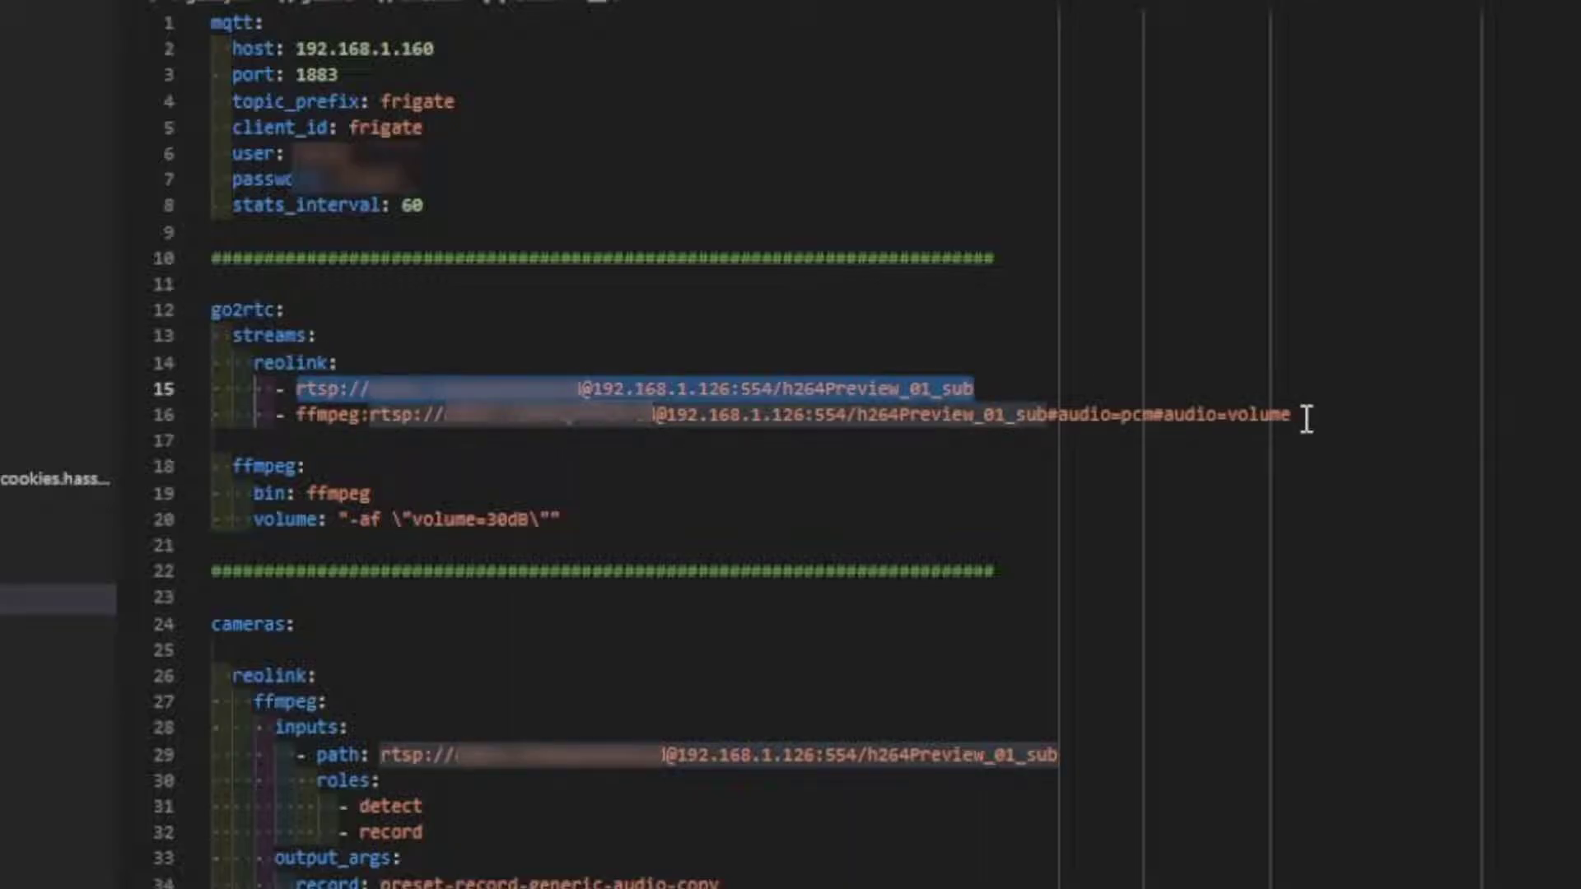
left_click(518, 352)
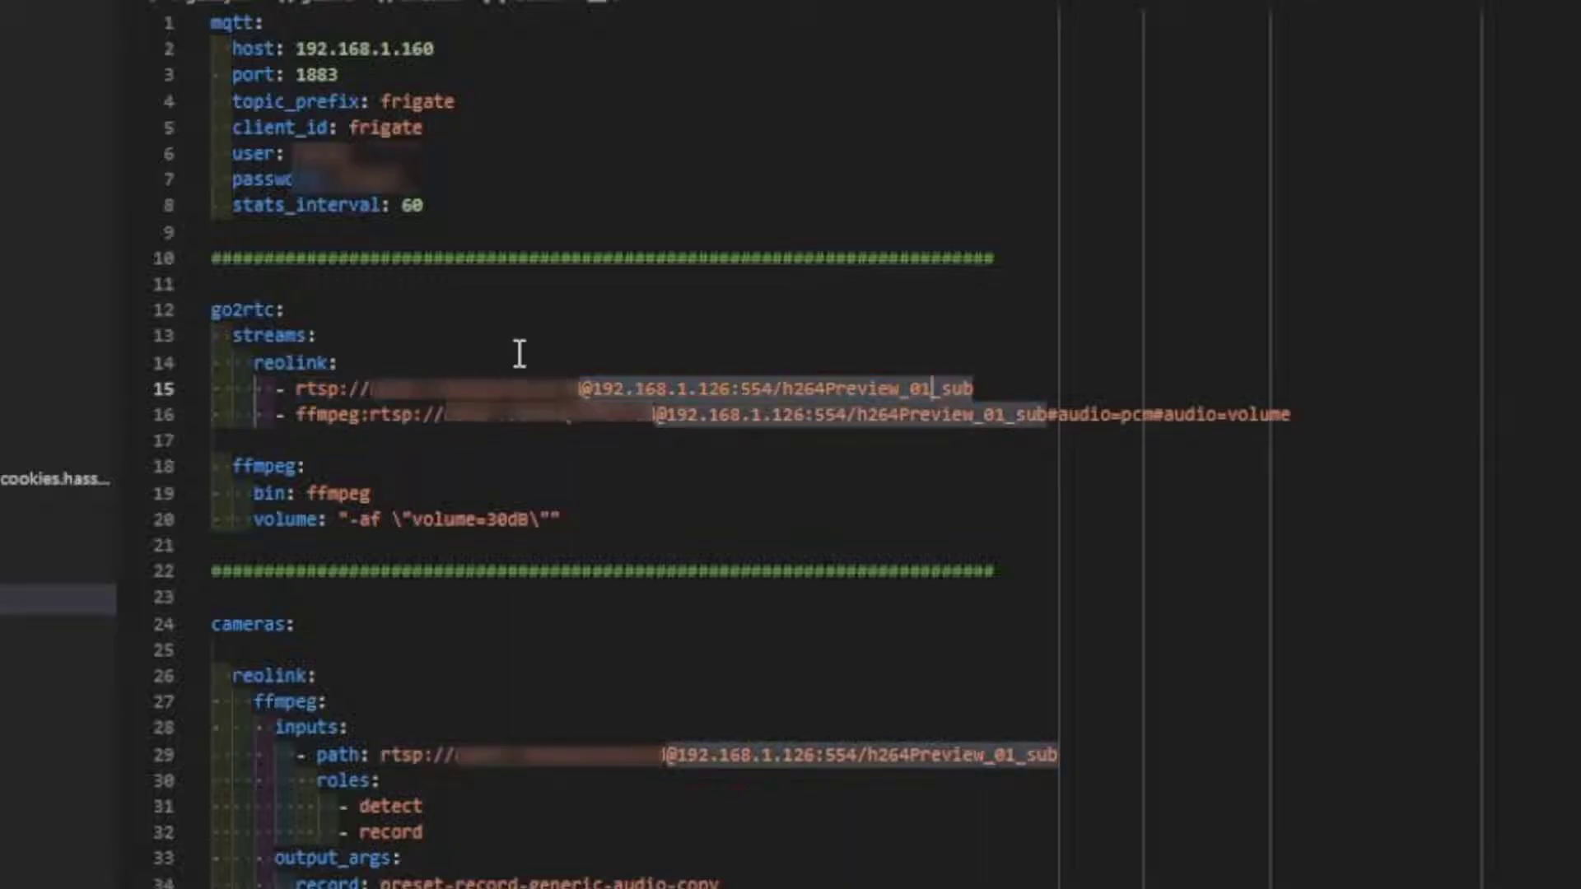
key("shift+Home")
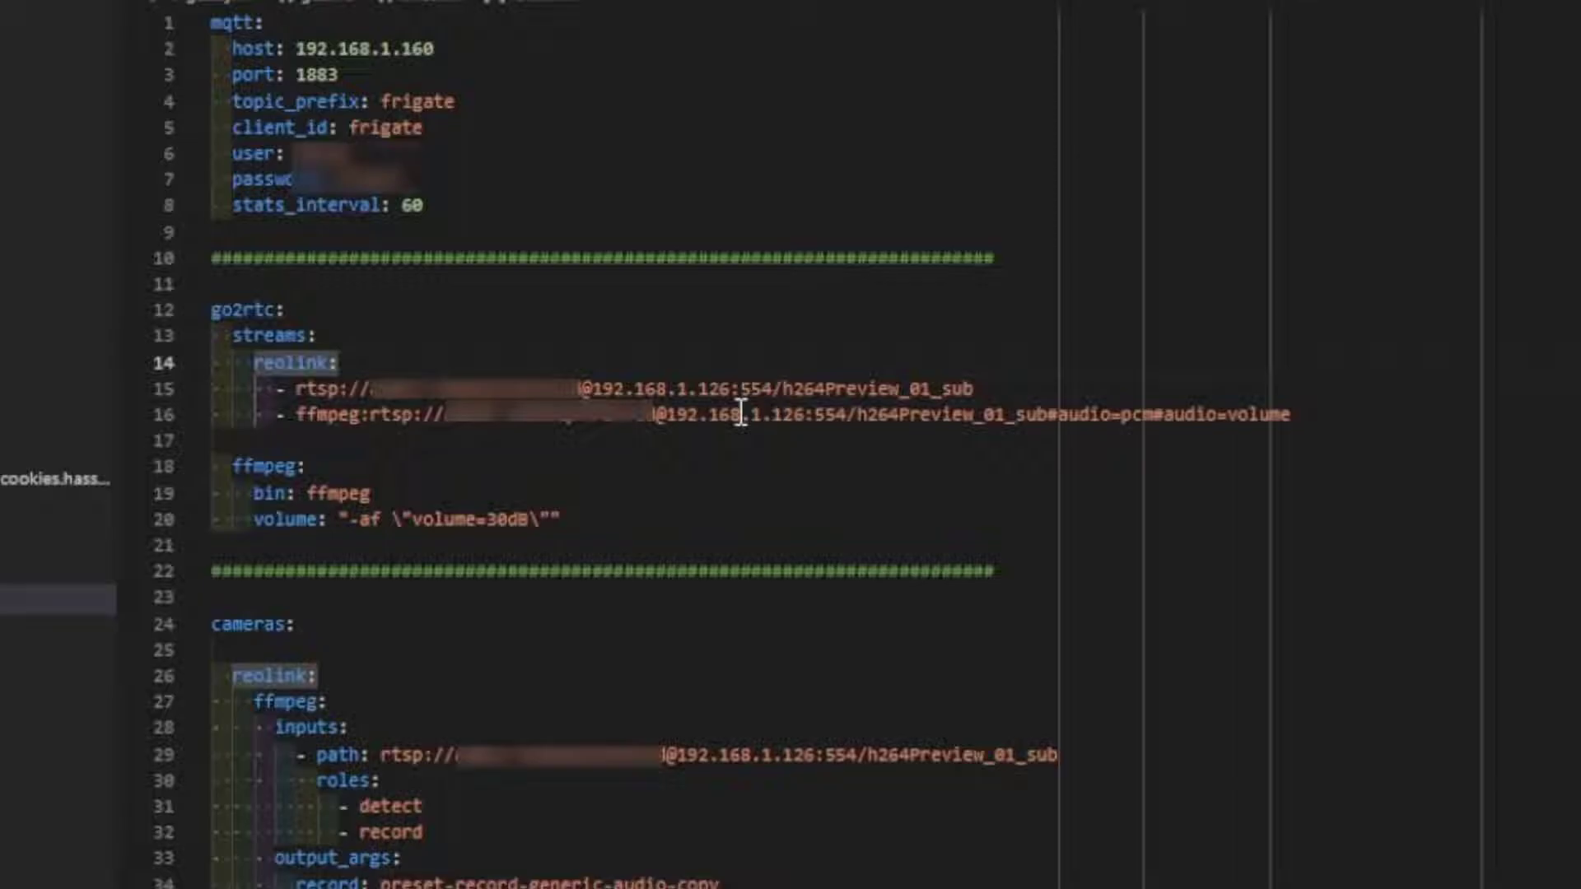
Set reolink's input path with detect/record roles and preset-record-generic-audio-copy recording.
left_click(322, 641)
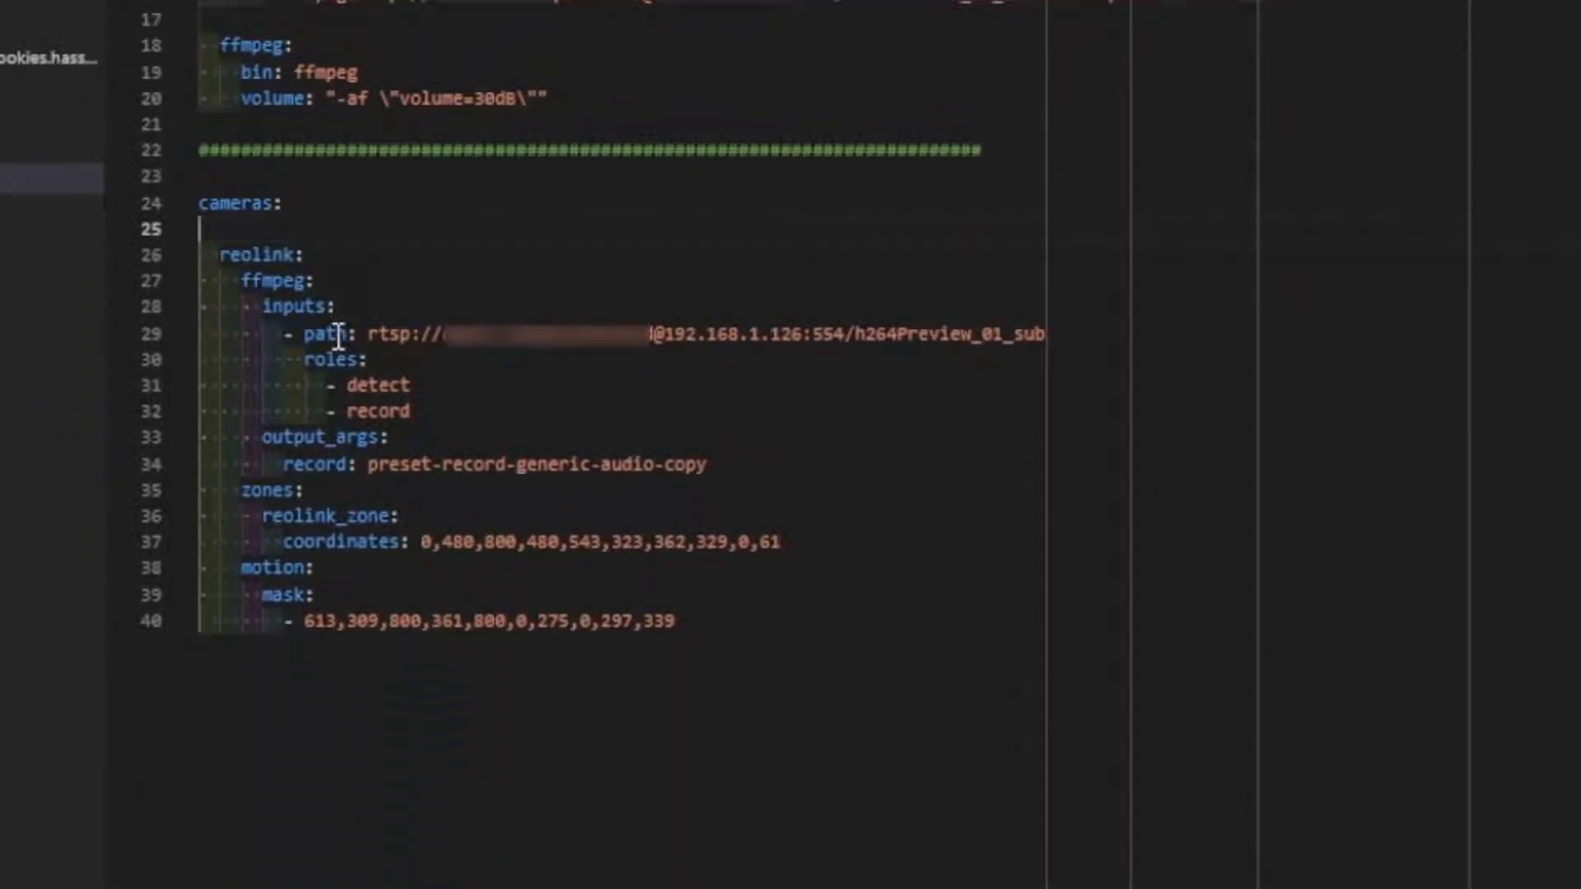
left_click_drag(369, 335, 642, 324)
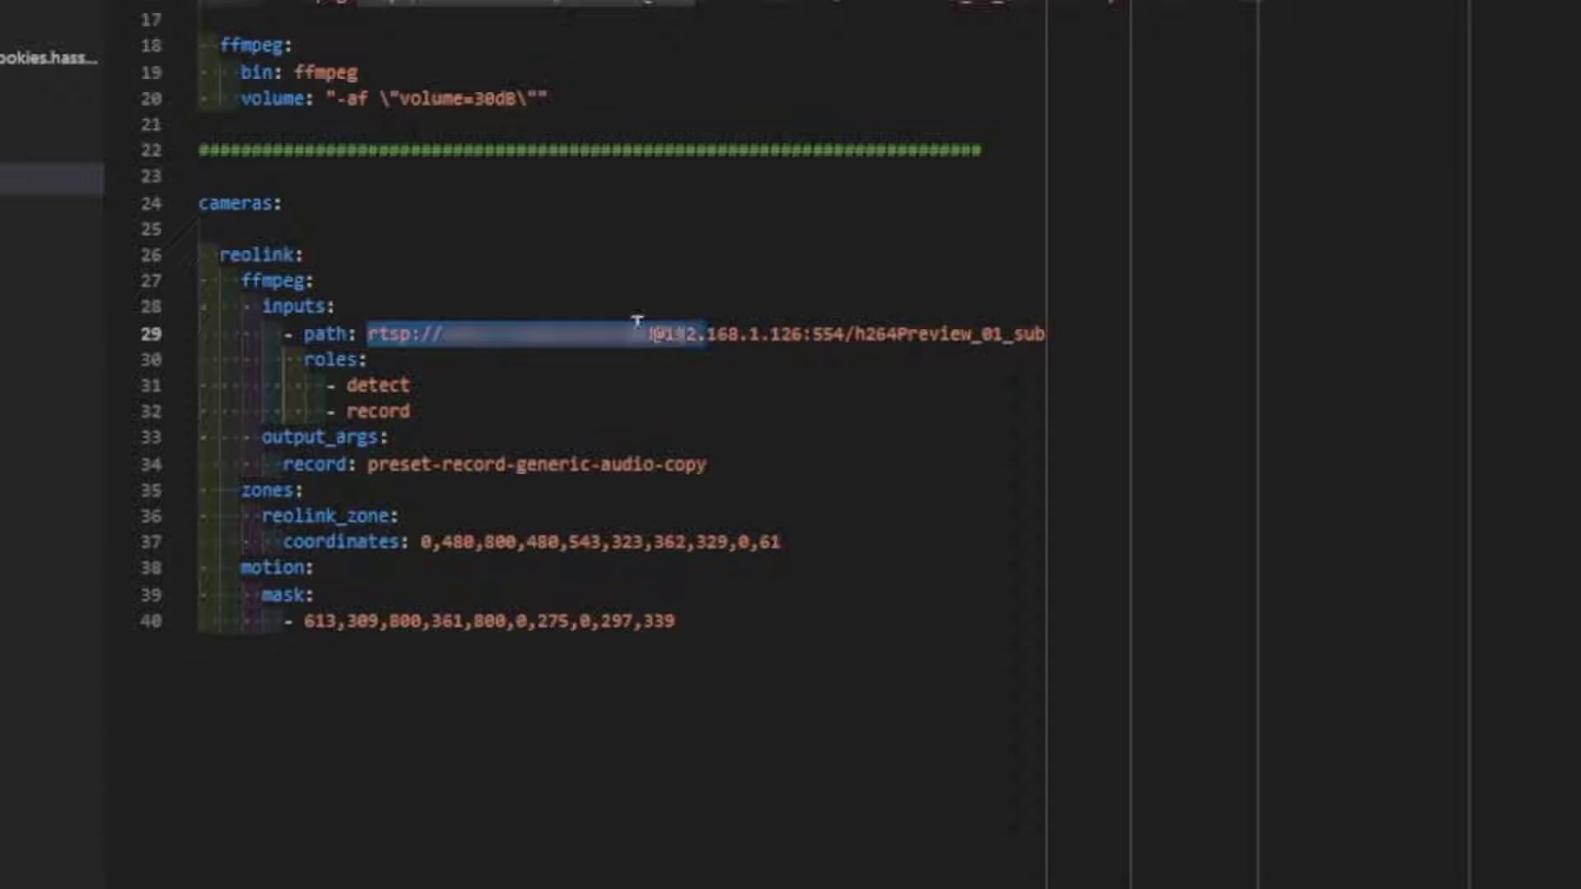
left_click(612, 310)
left_click(417, 367)
left_click(420, 385)
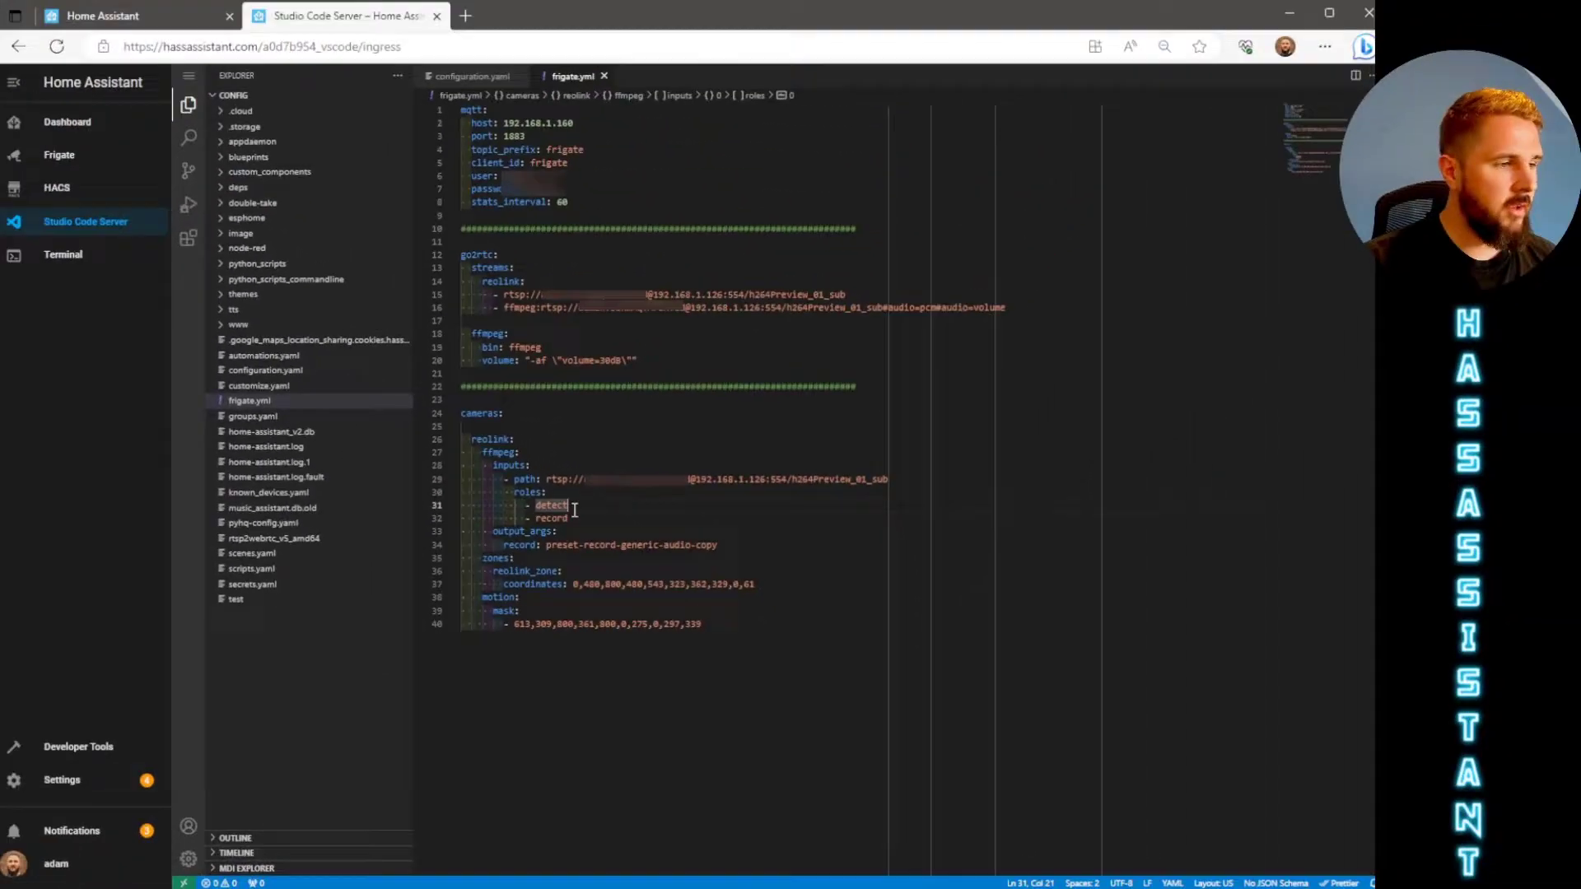
left_click(432, 408)
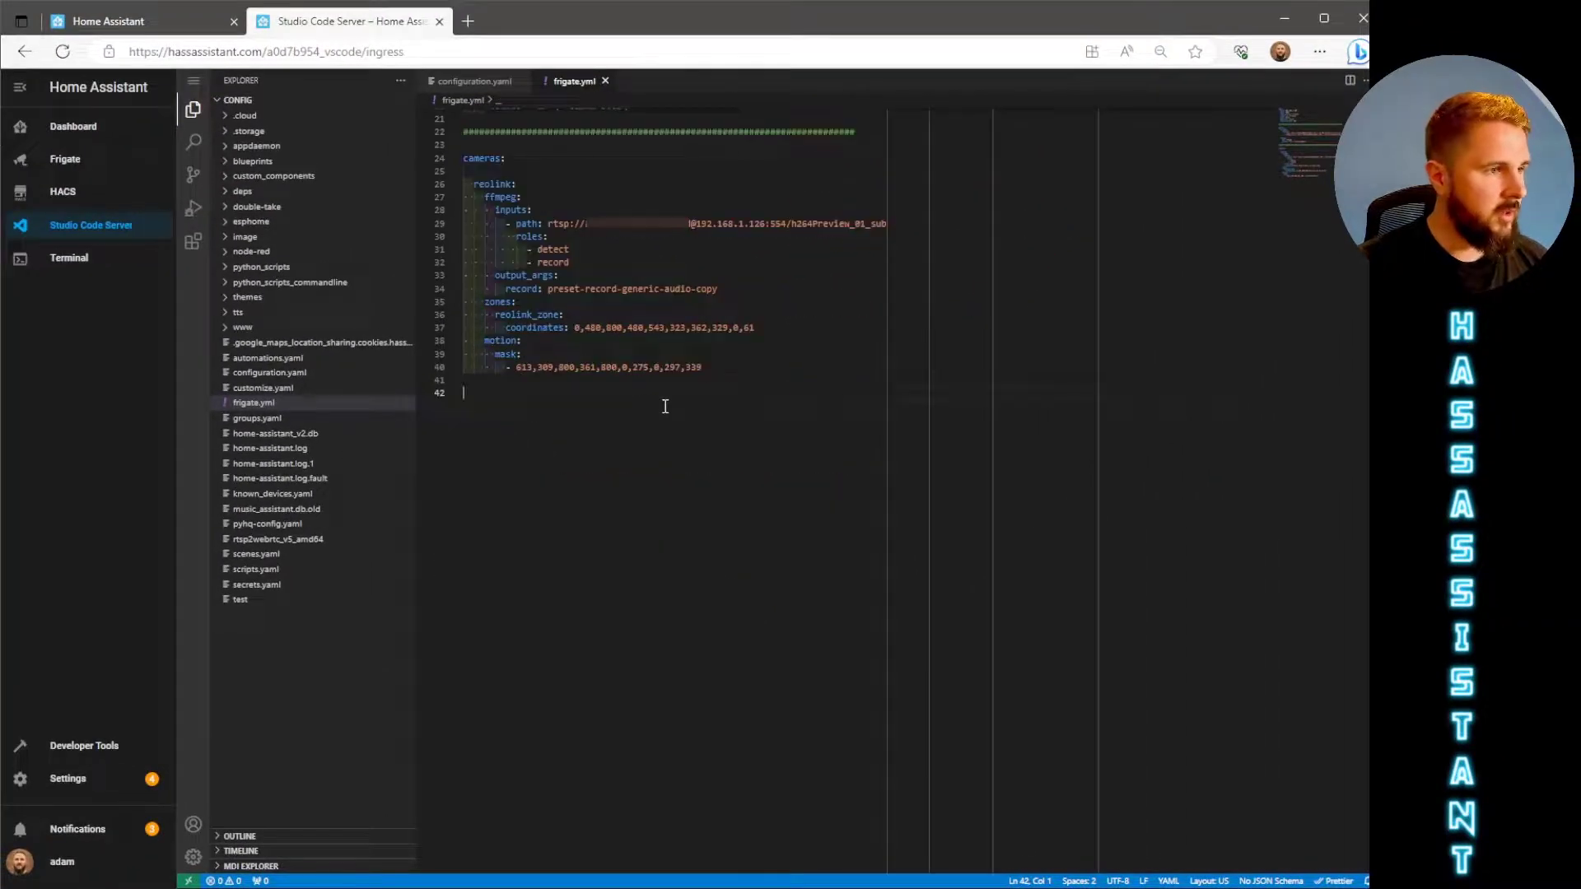
Paste global configs: person at 0.7, 800x480 detect, 14-day snapshots, 7-day recordings, webrtc live.
type("########################### ## Global Camera Configs ## ###########################  objects:   track:     - person   filters:     person:       threshold: 0.7  detect:   width: 800   height: 480  snapshots:   enabled: true   timestamp: true   bounding_box: true   retain:     default: 14  record:   enabled: true   retain_days: 0   events:     retain:       default: 7  ui:   live_mode: webrtc")
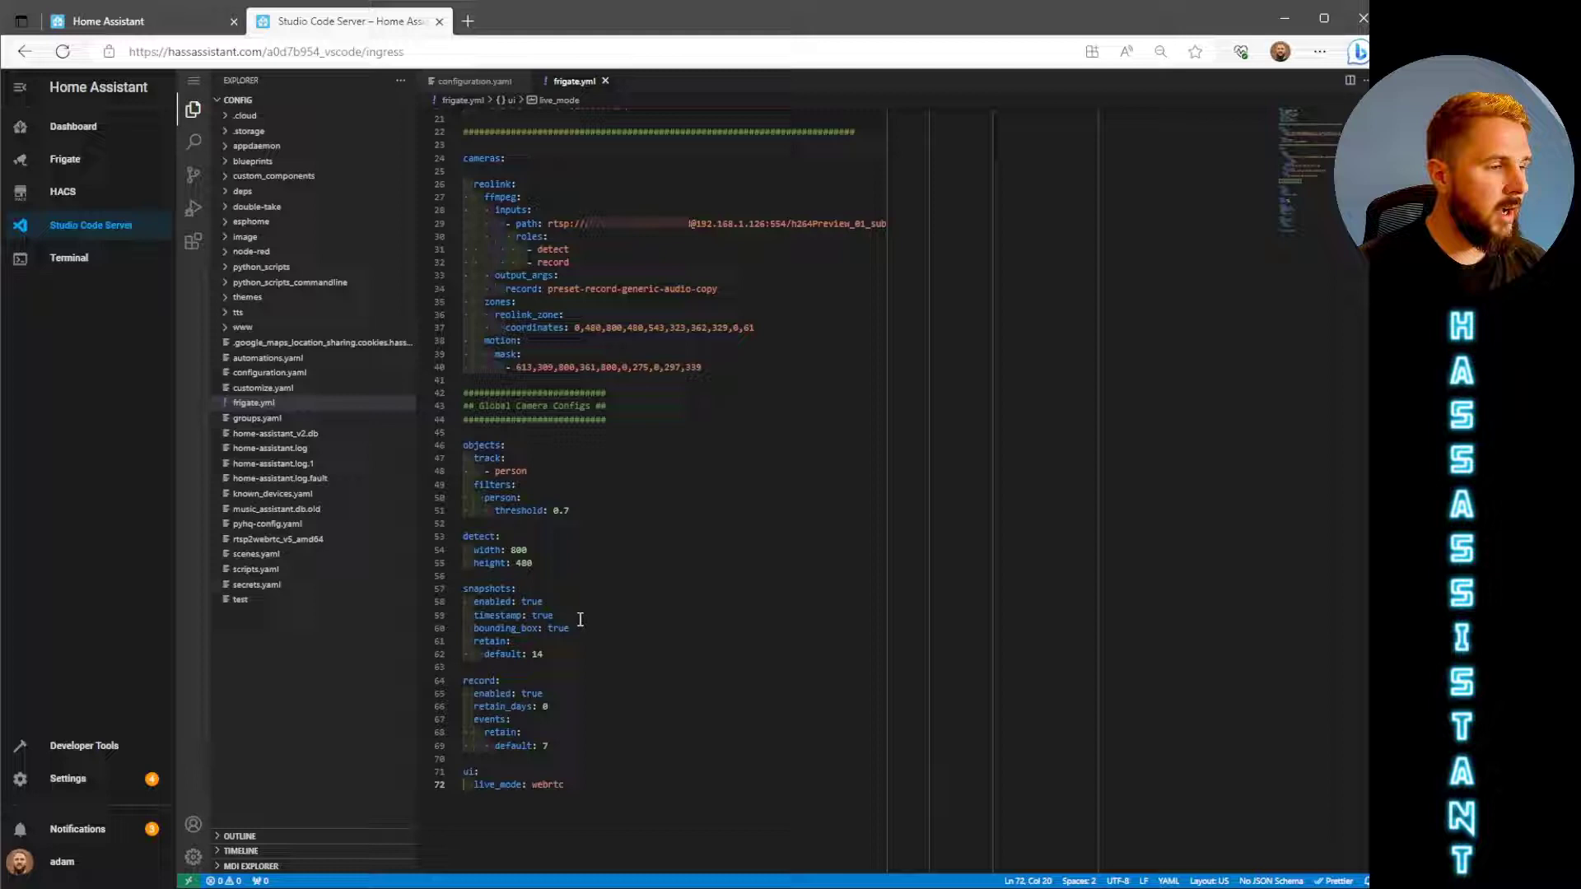
left_click(519, 458)
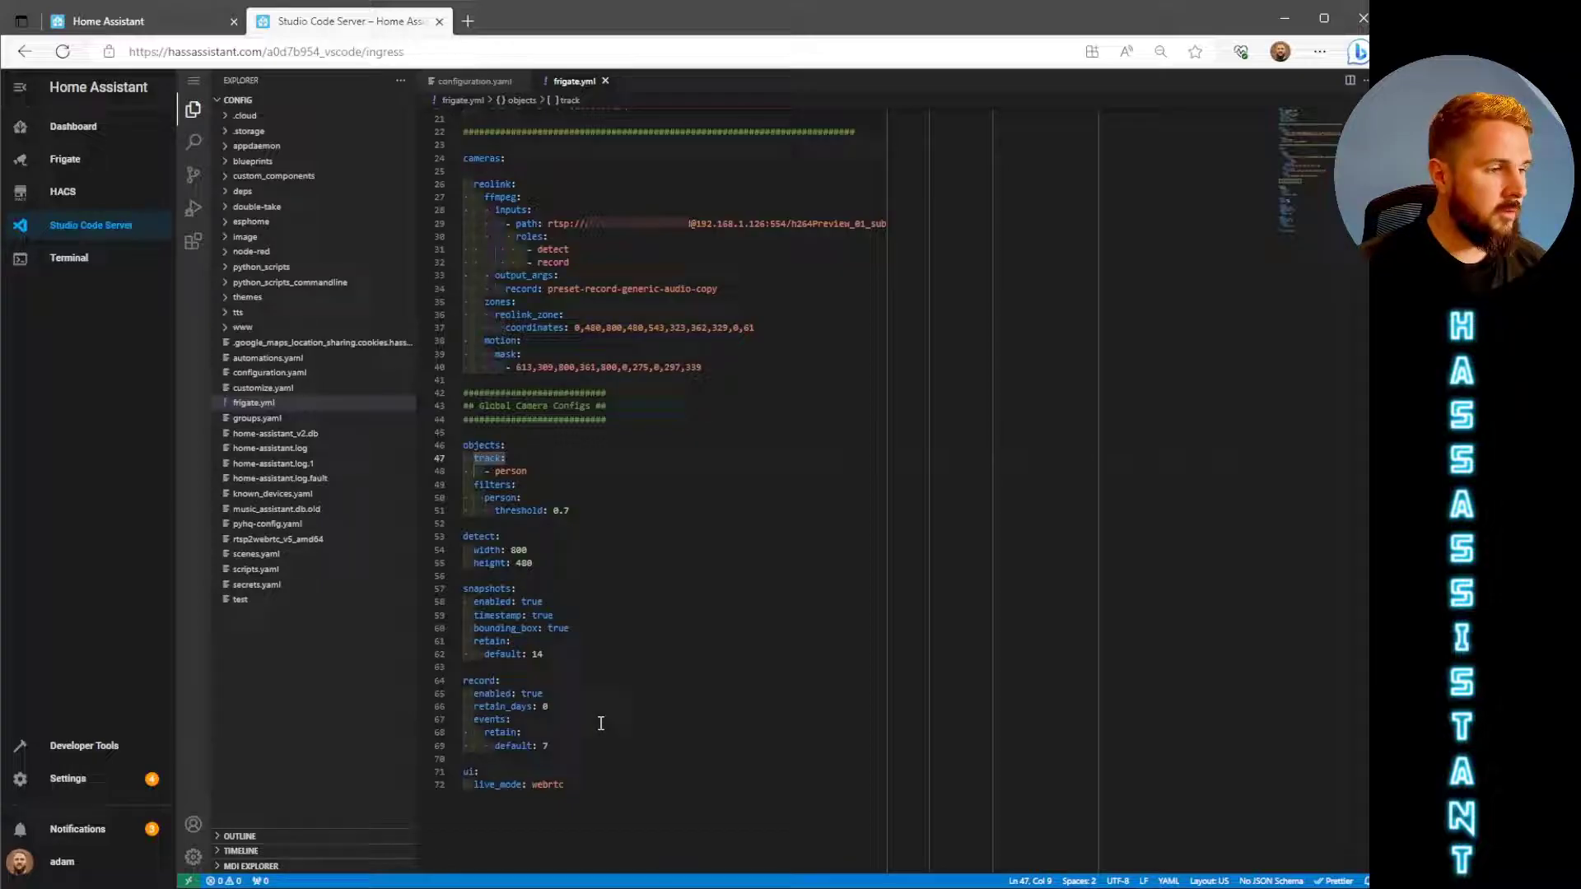
left_click_drag(550, 745, 541, 746)
left_click(543, 659)
scroll(815, 445, "up", 1)
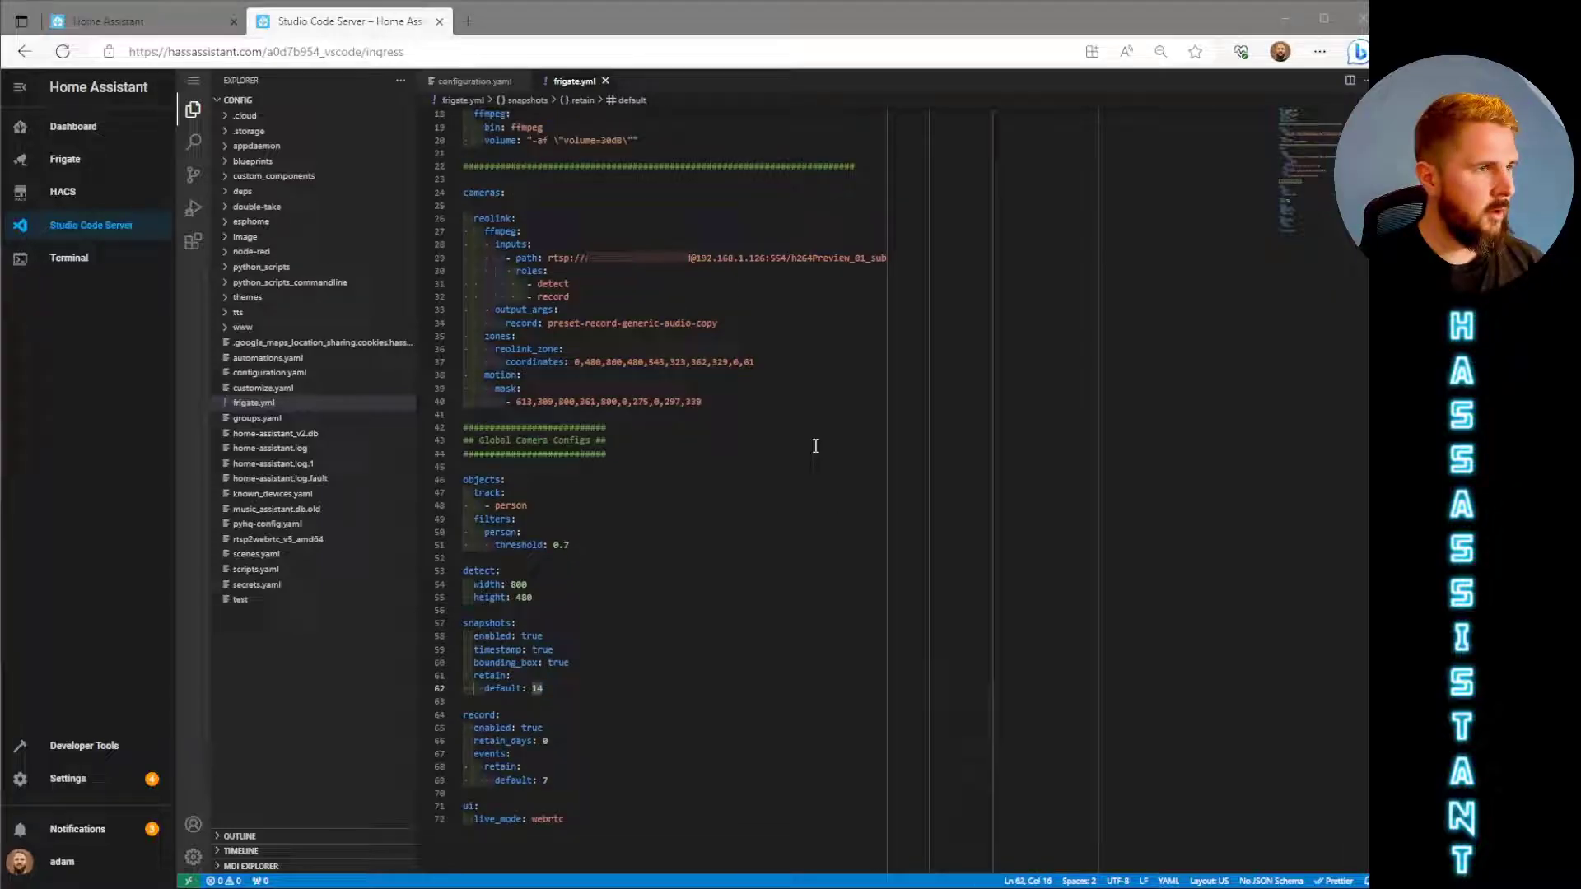
Run Check Configuration in Developer Tools and confirm the configuration is valid.
left_click(113, 742)
left_click(488, 323)
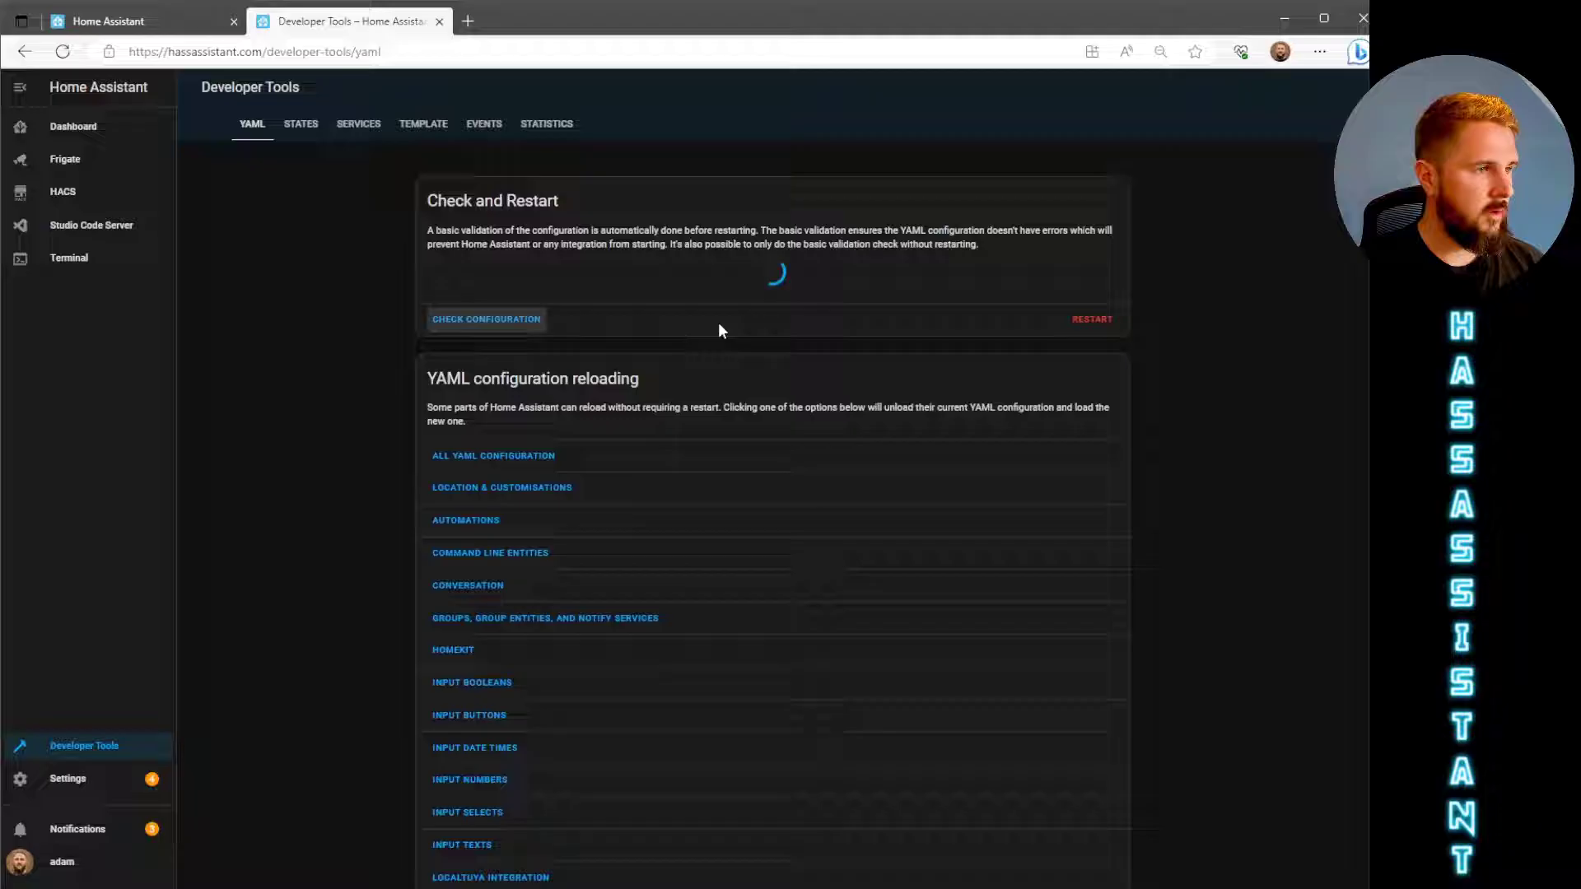
left_click_drag(644, 273, 914, 284)
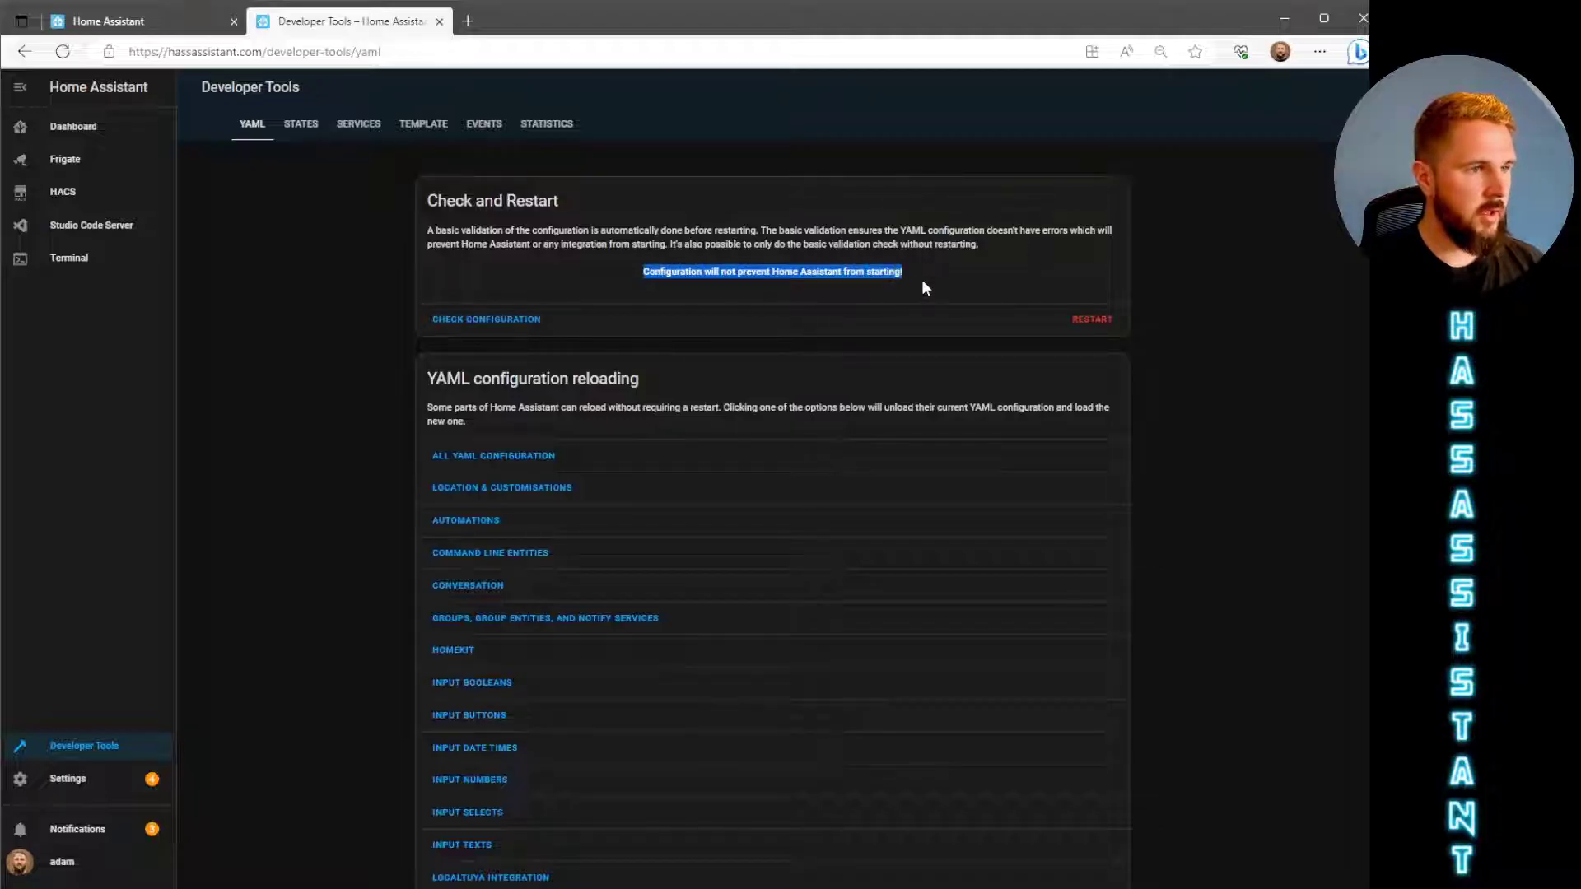
Restart Home Assistant and open the Frigate panel showing the Reolink camera feed.
left_click(1091, 318)
left_click(674, 506)
left_click(781, 525)
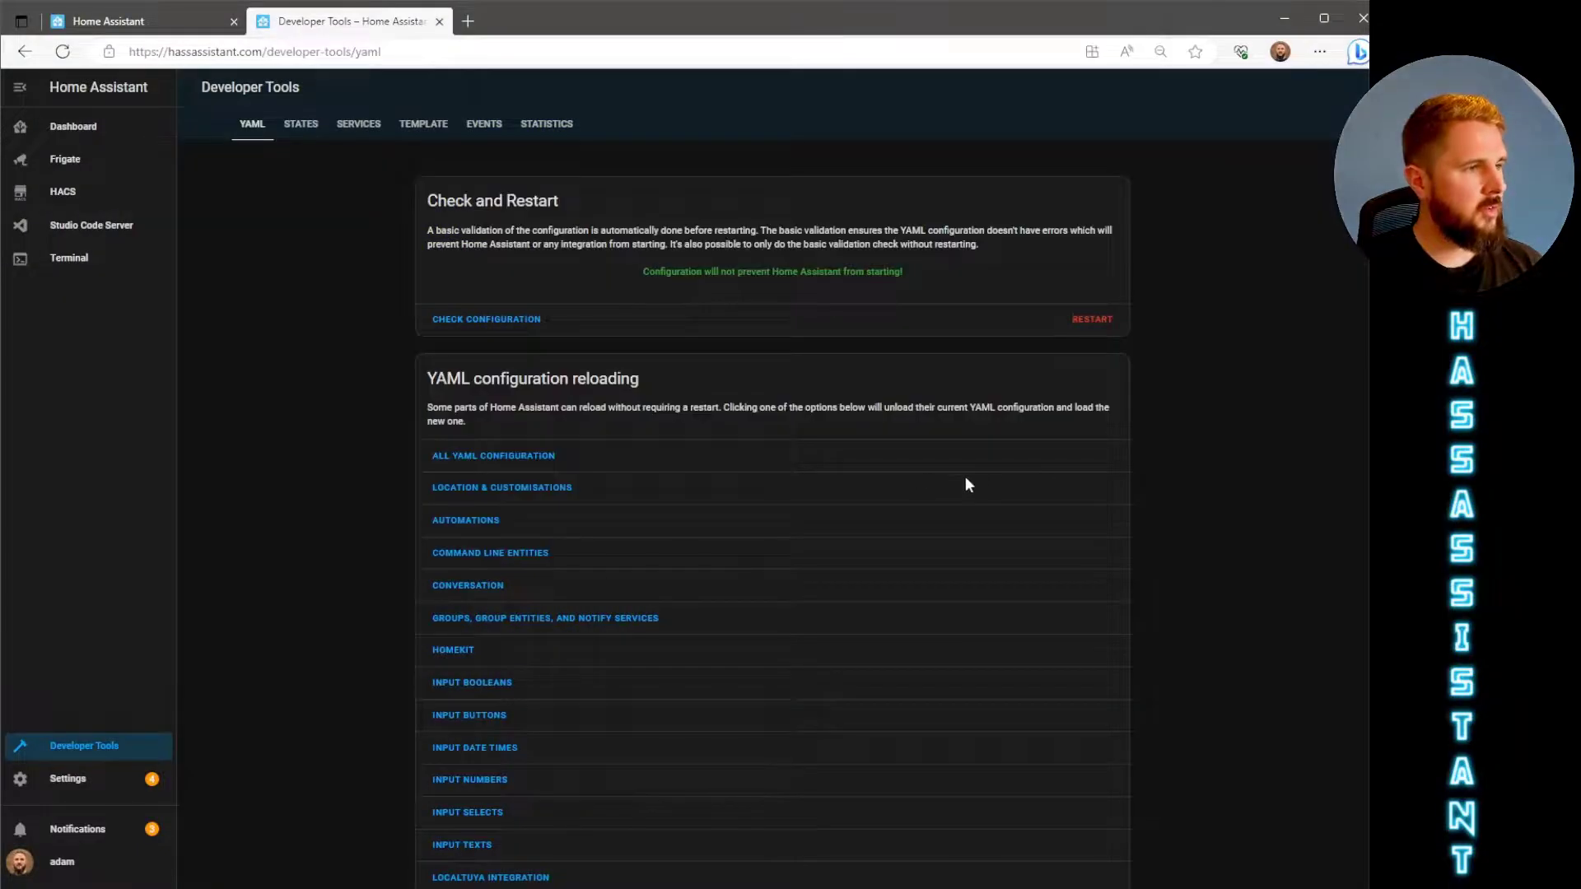
left_click(105, 165)
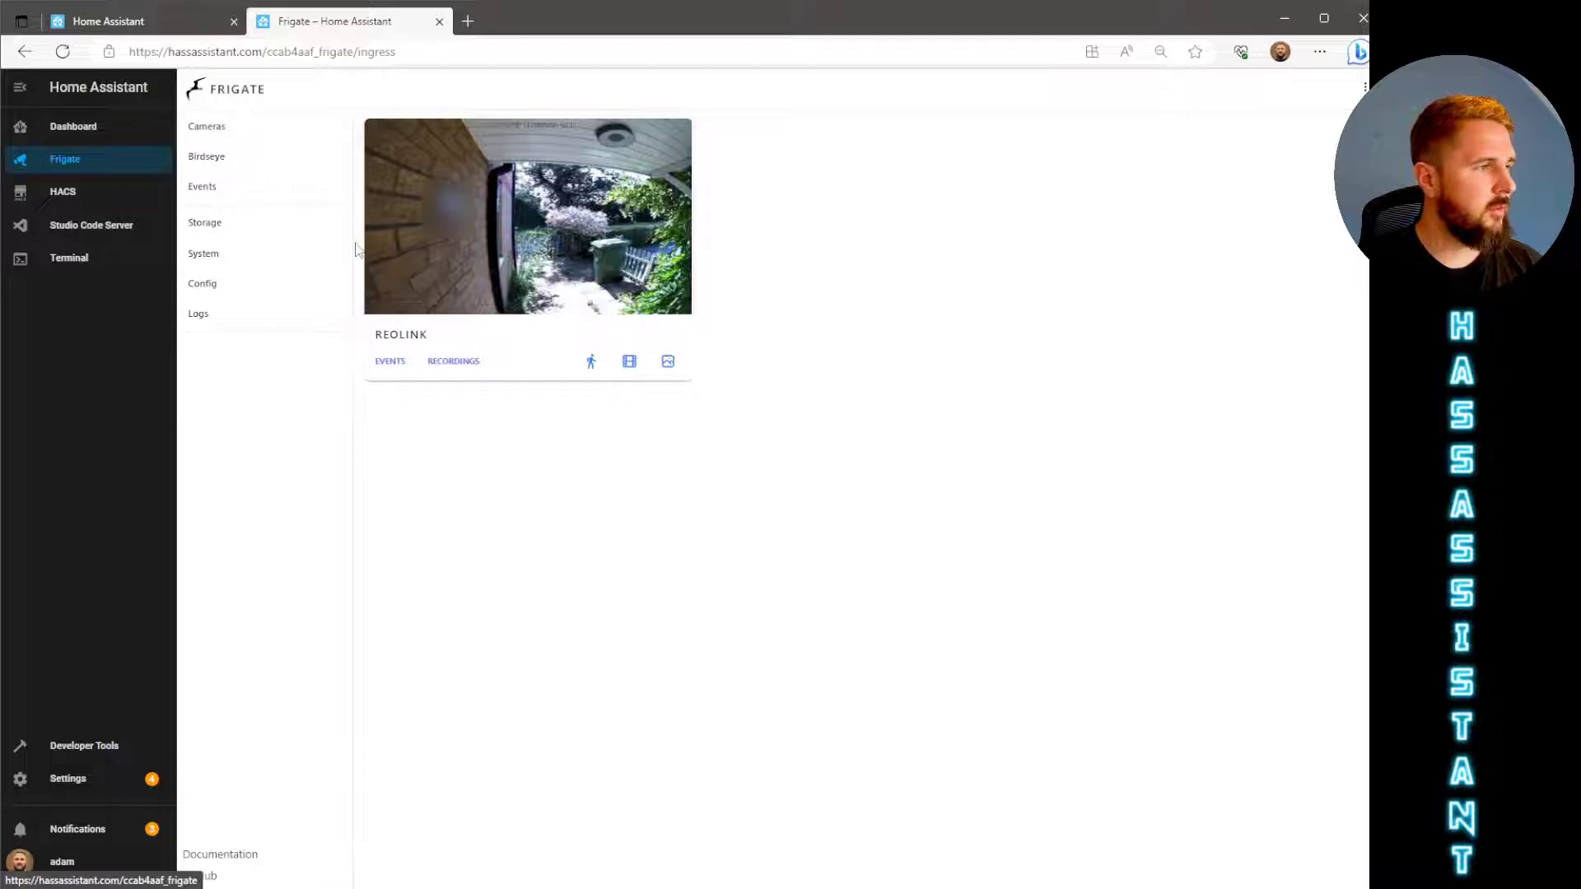
Show Frigate's go2rtc log and highlight the go2rtc version 1.2.0 line.
left_click(253, 321)
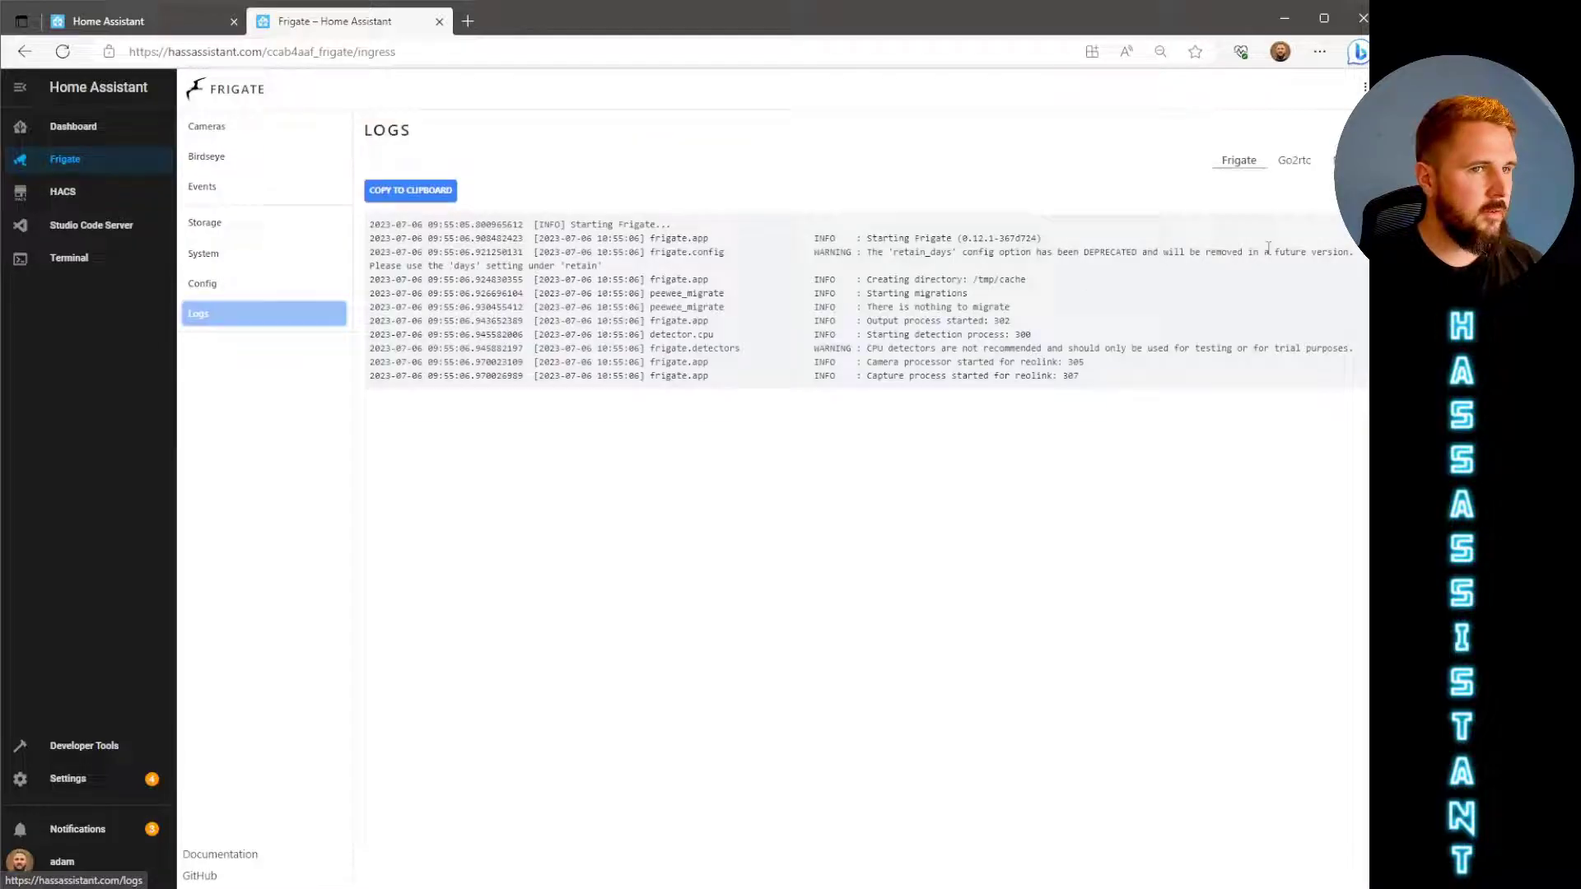
left_click(1289, 163)
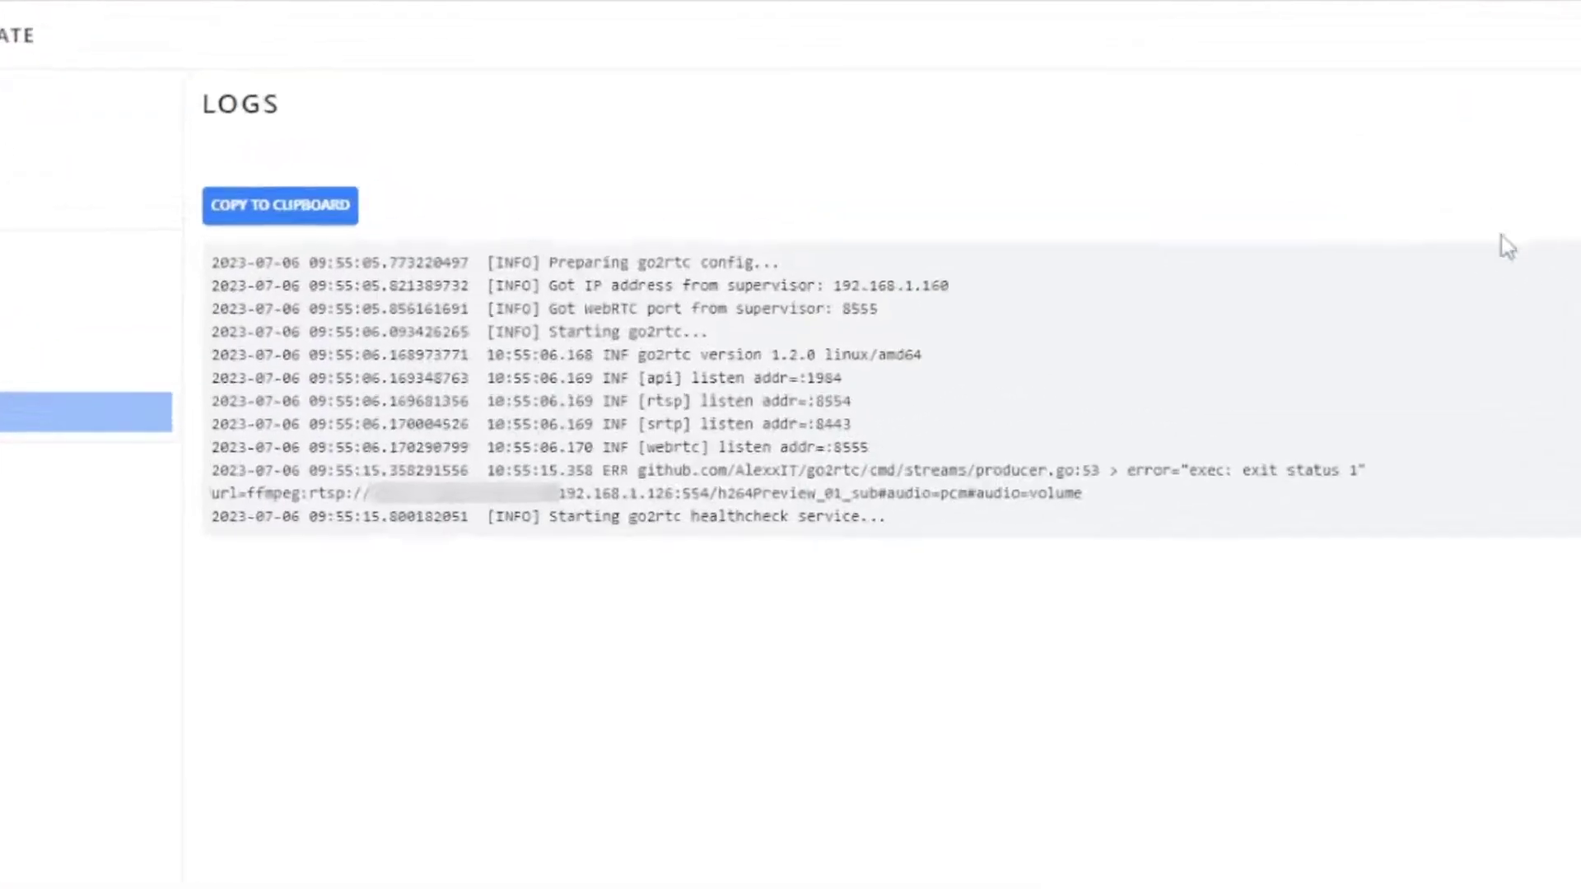
left_click_drag(701, 355, 853, 416)
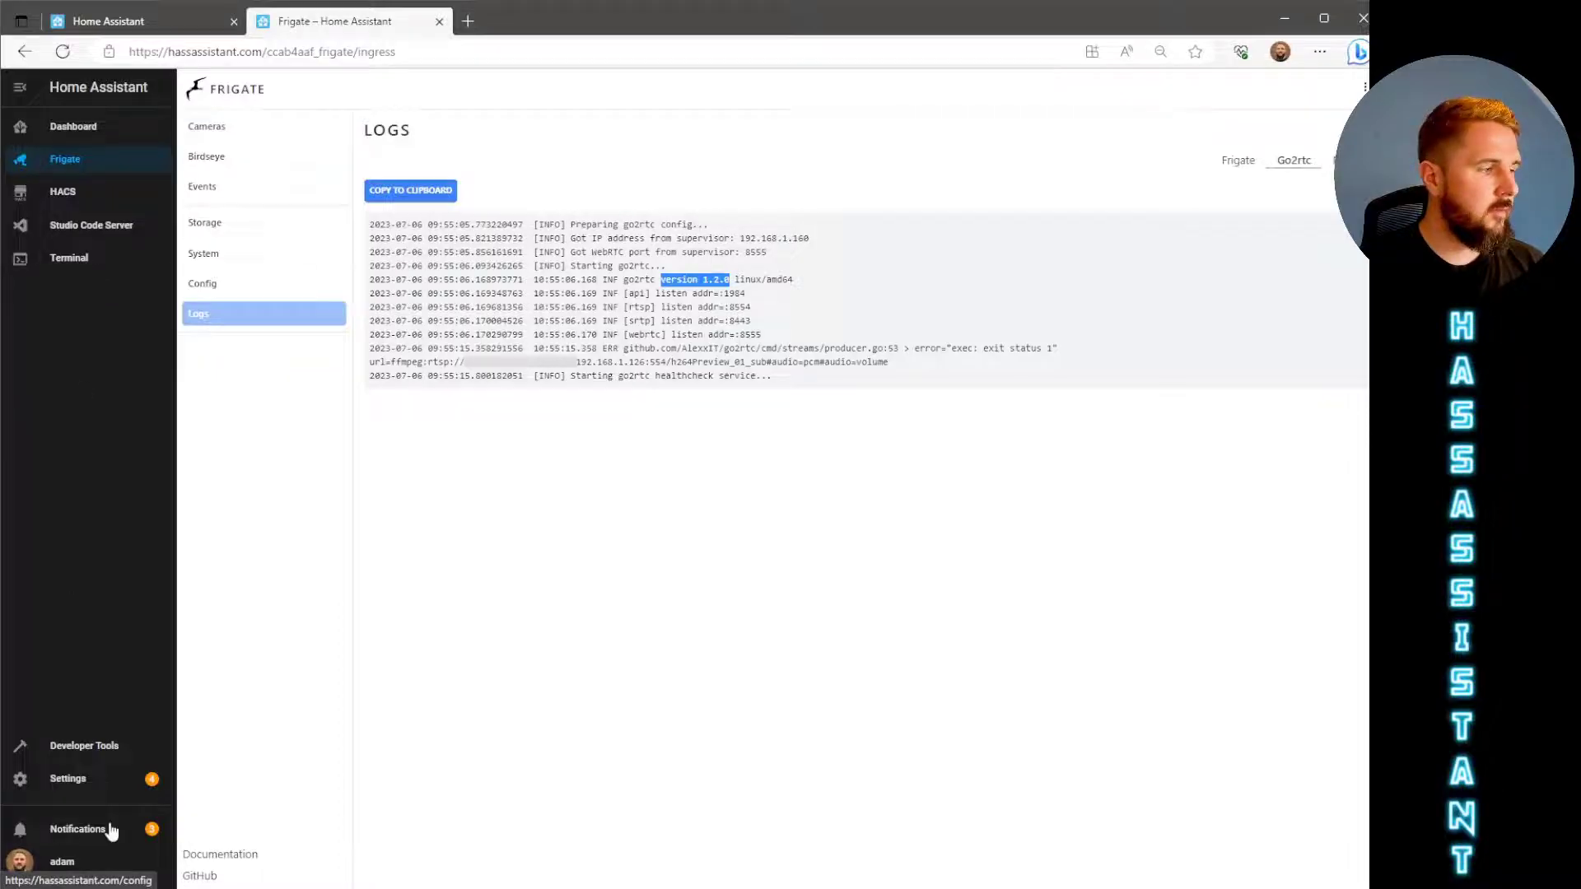
Search the Add-on Store for 'termin', then open the Terminal console from the sidebar.
left_click(105, 789)
left_click(601, 533)
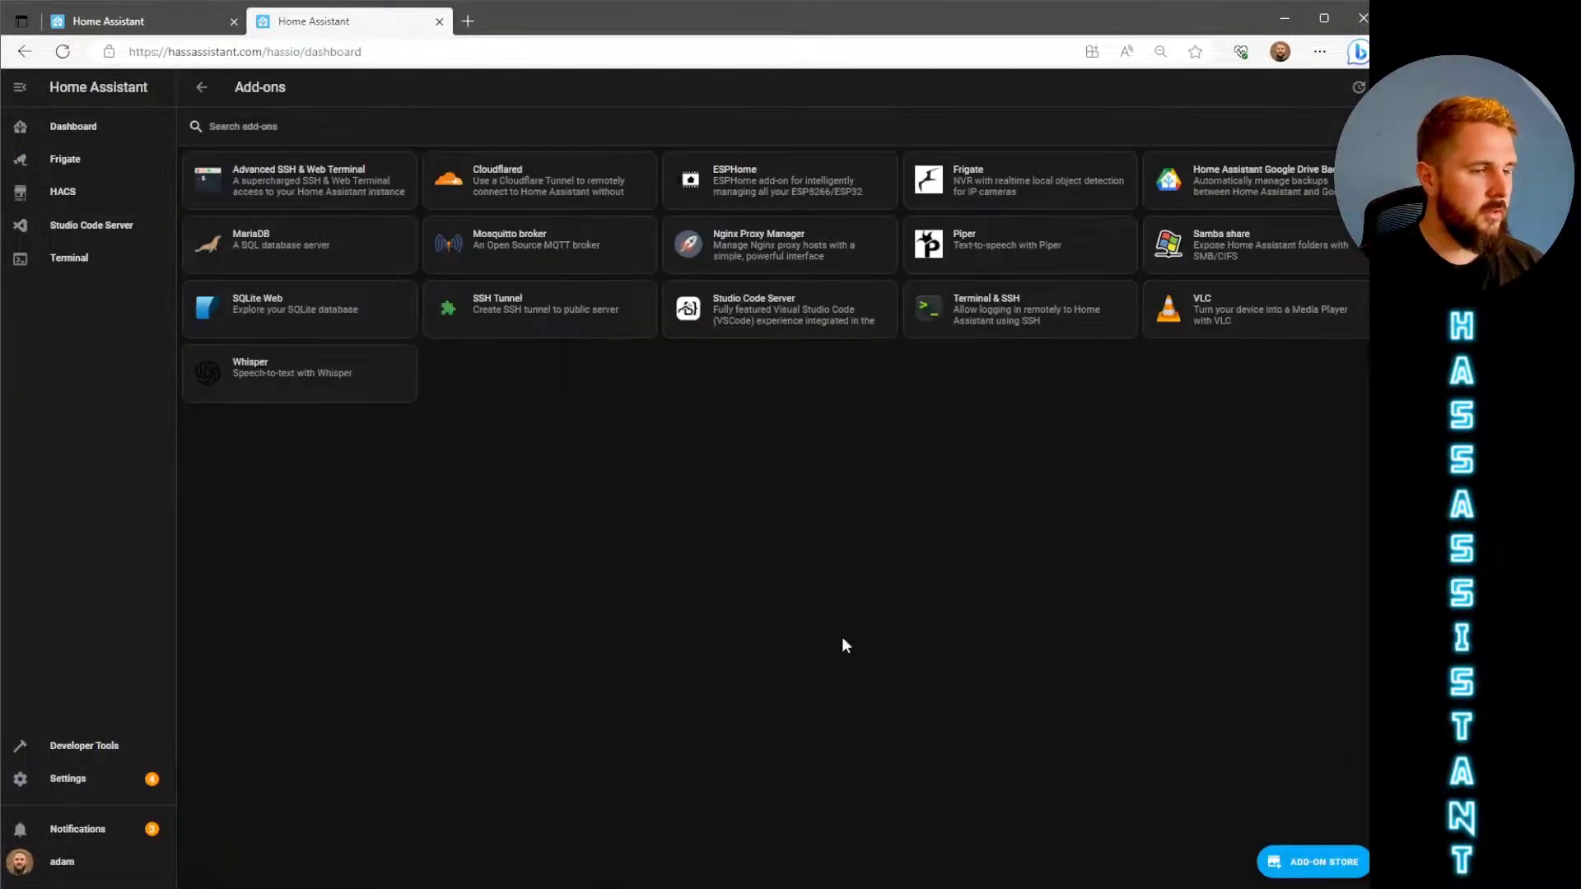
left_click(1297, 863)
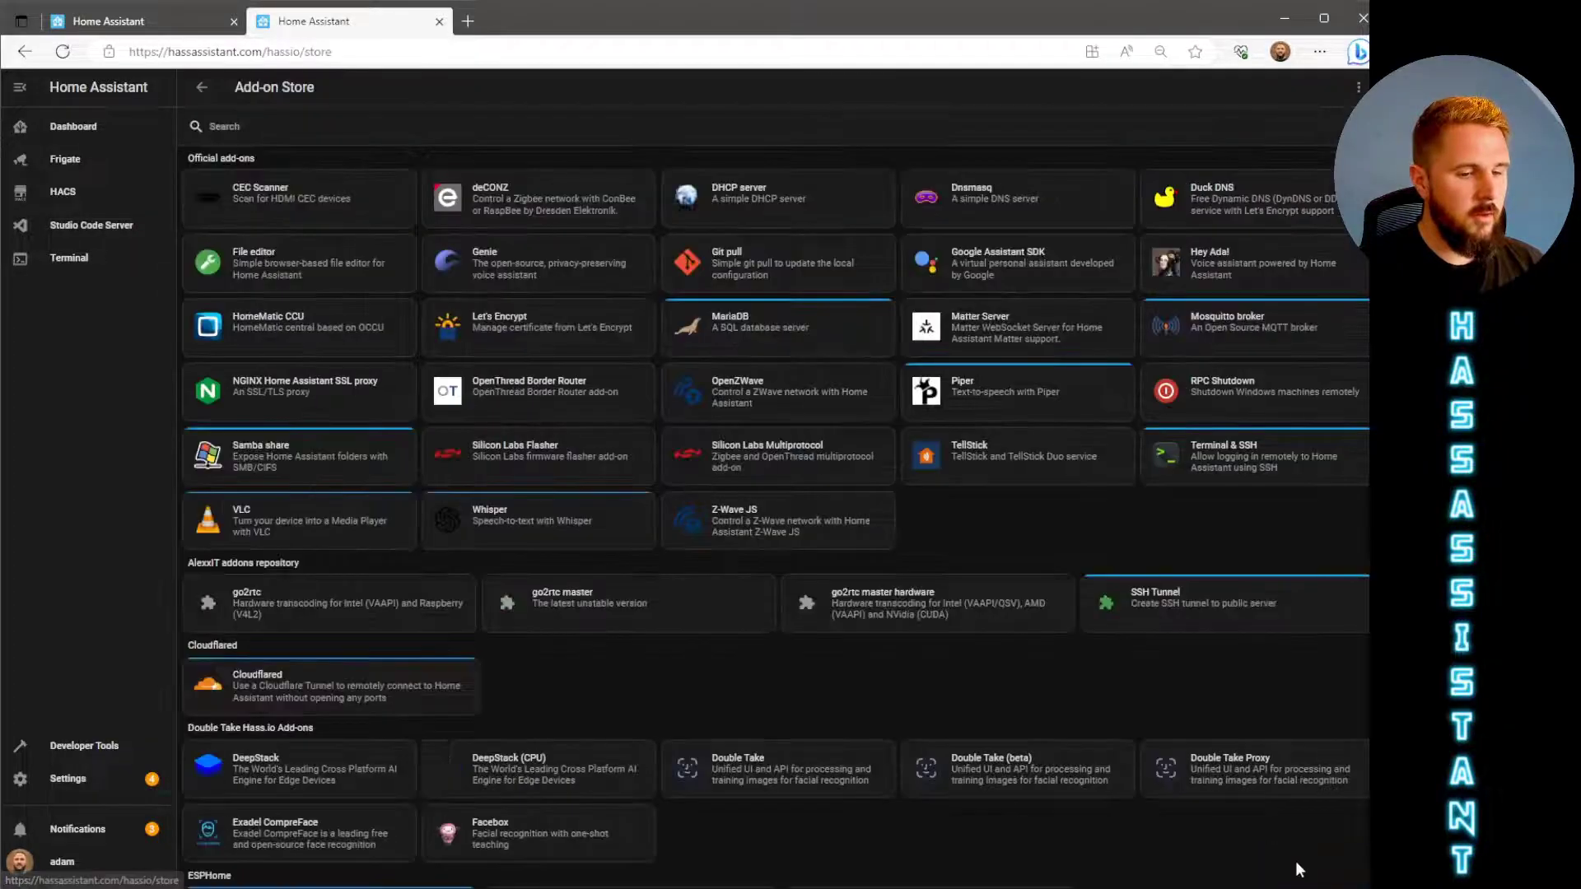
left_click(1235, 130)
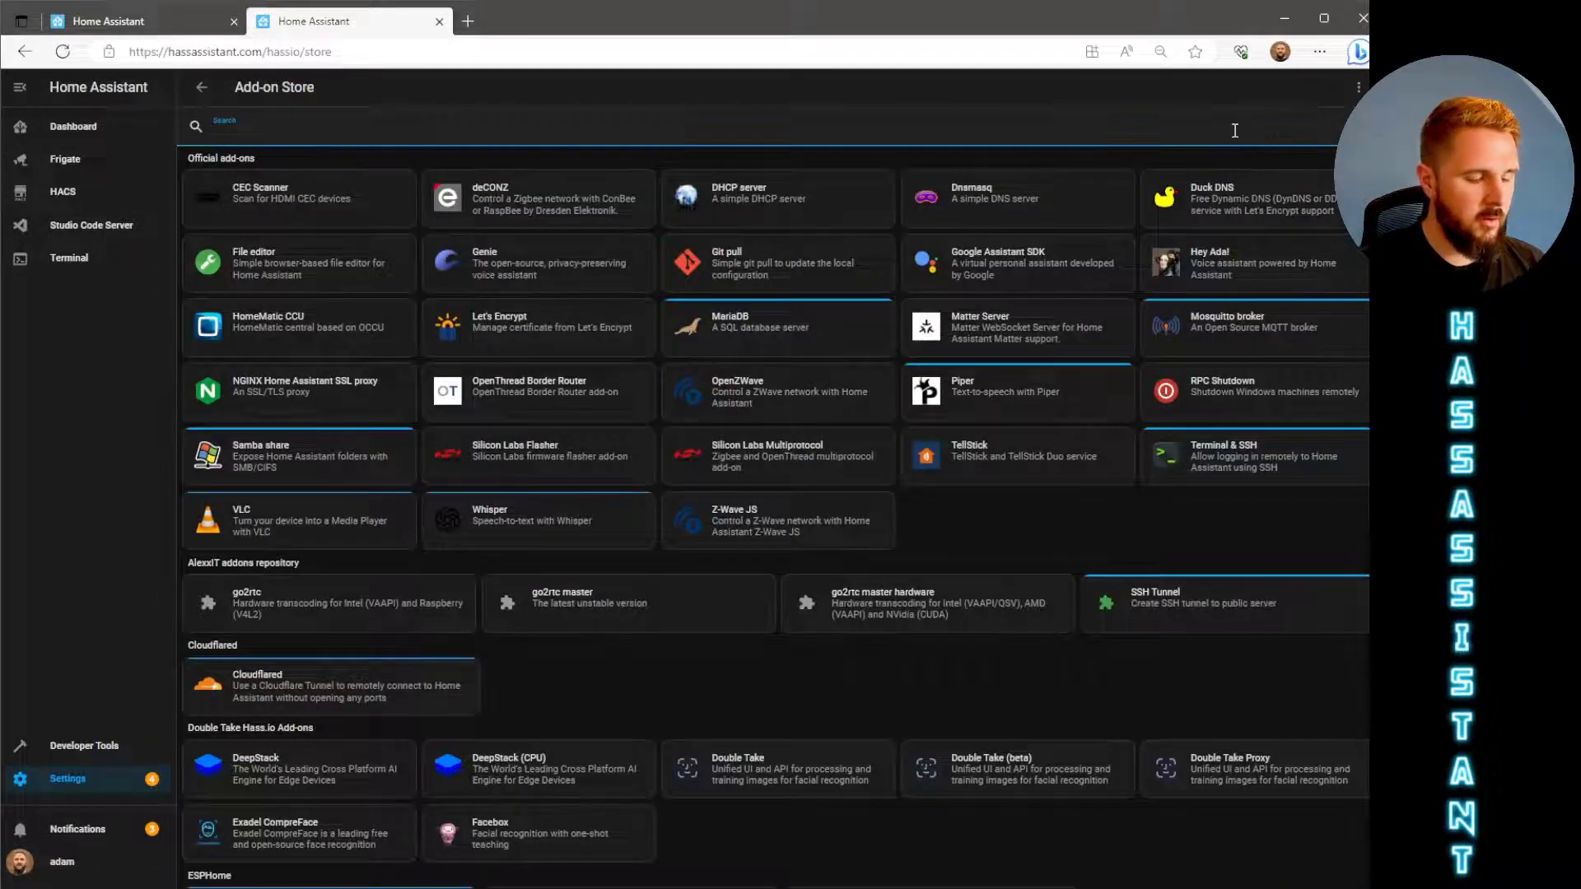
type("termin")
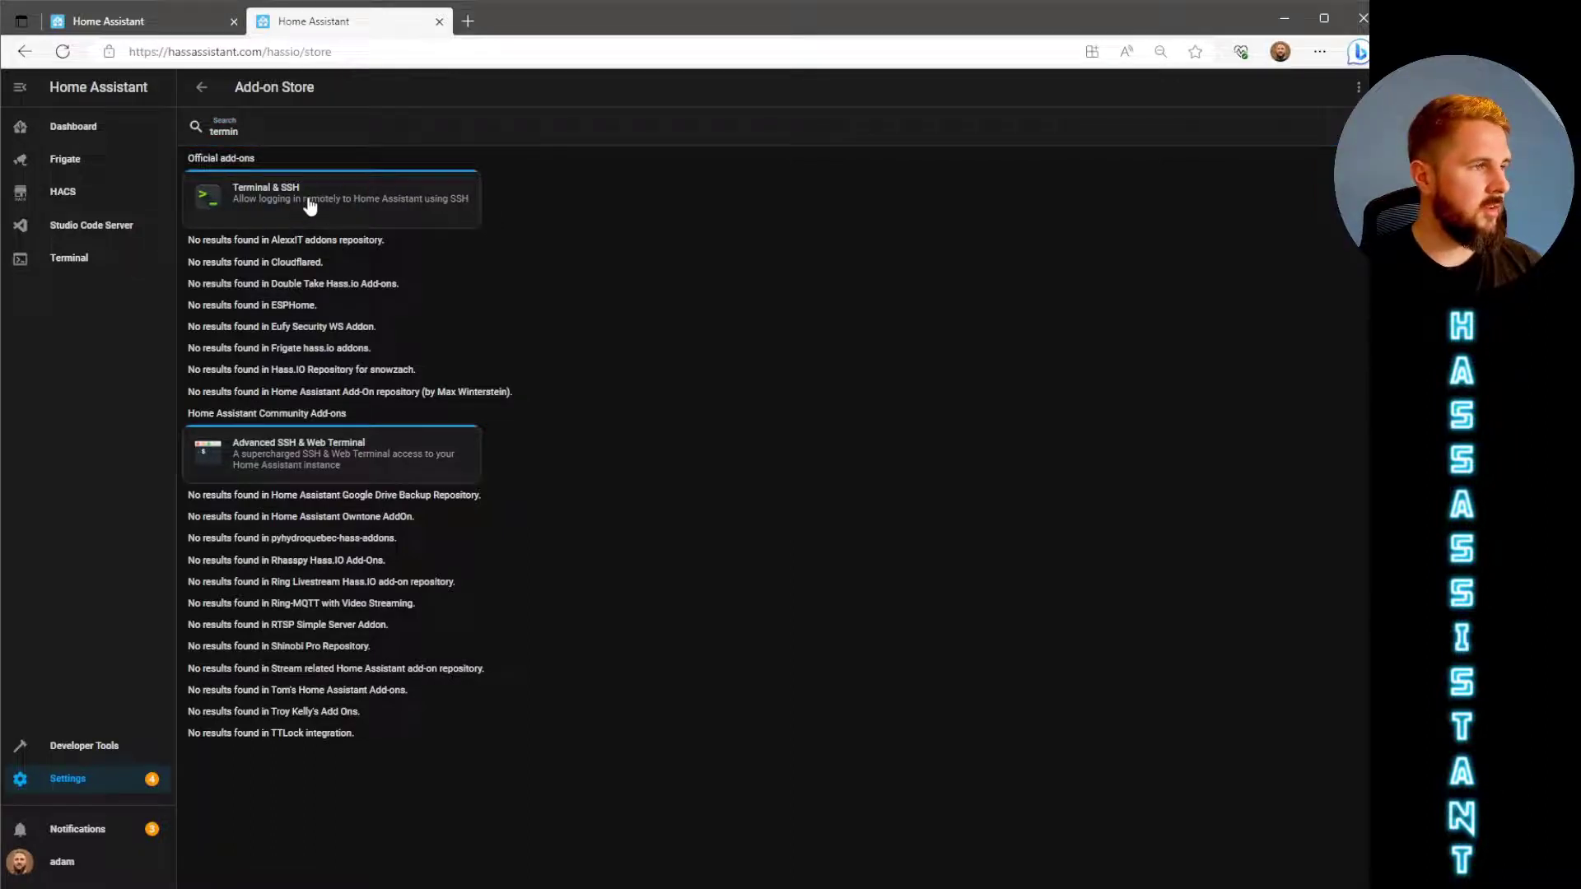
left_click(103, 260)
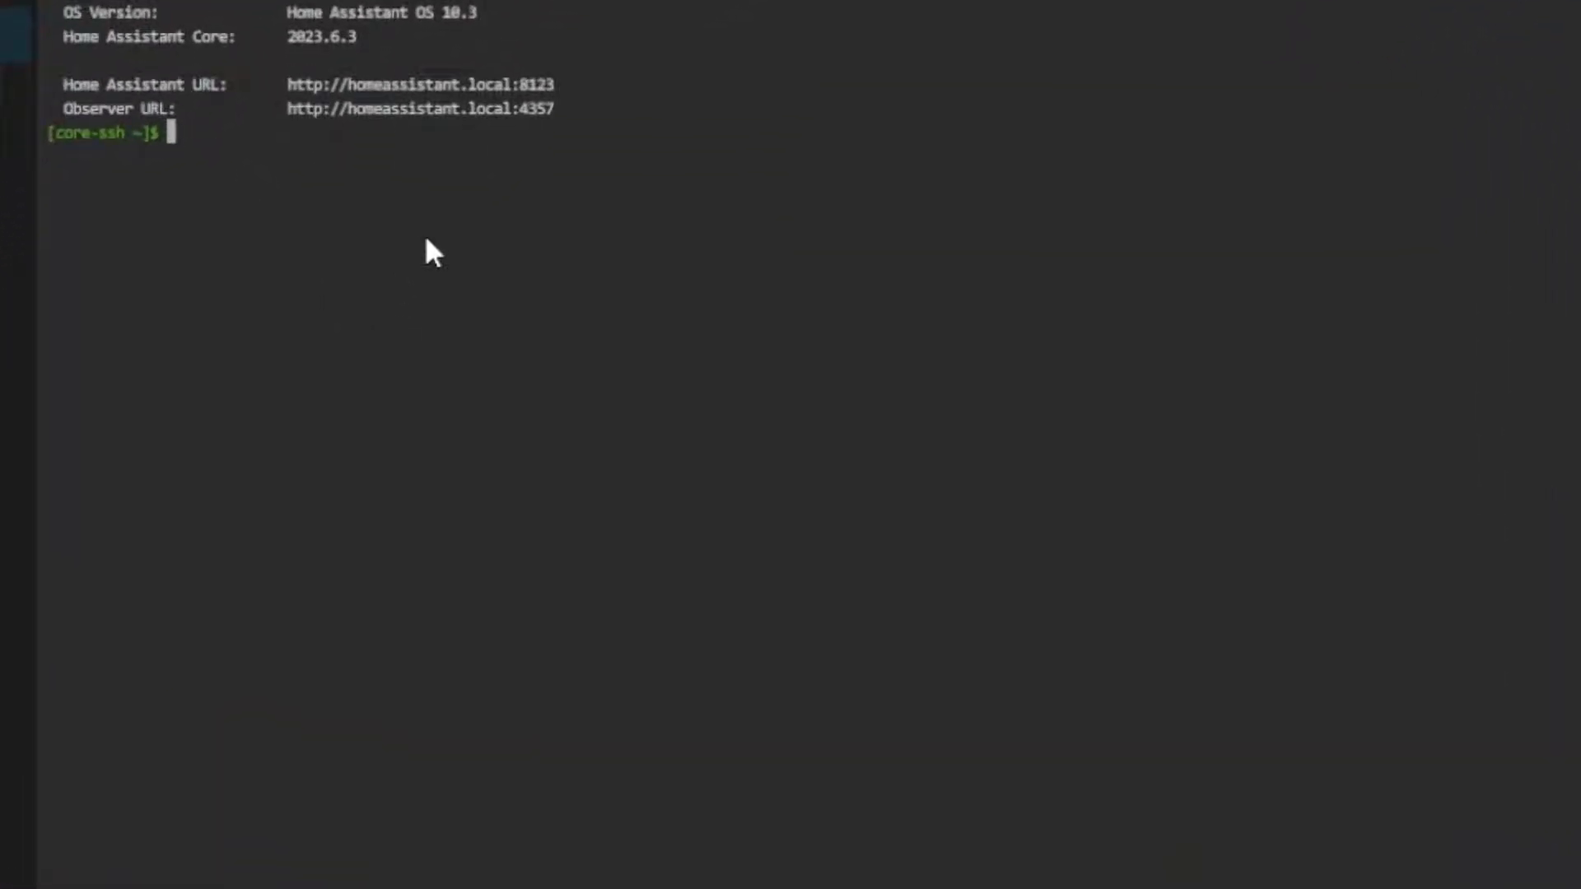
Change into /config in the terminal and list its files with ls.
type("cd /config")
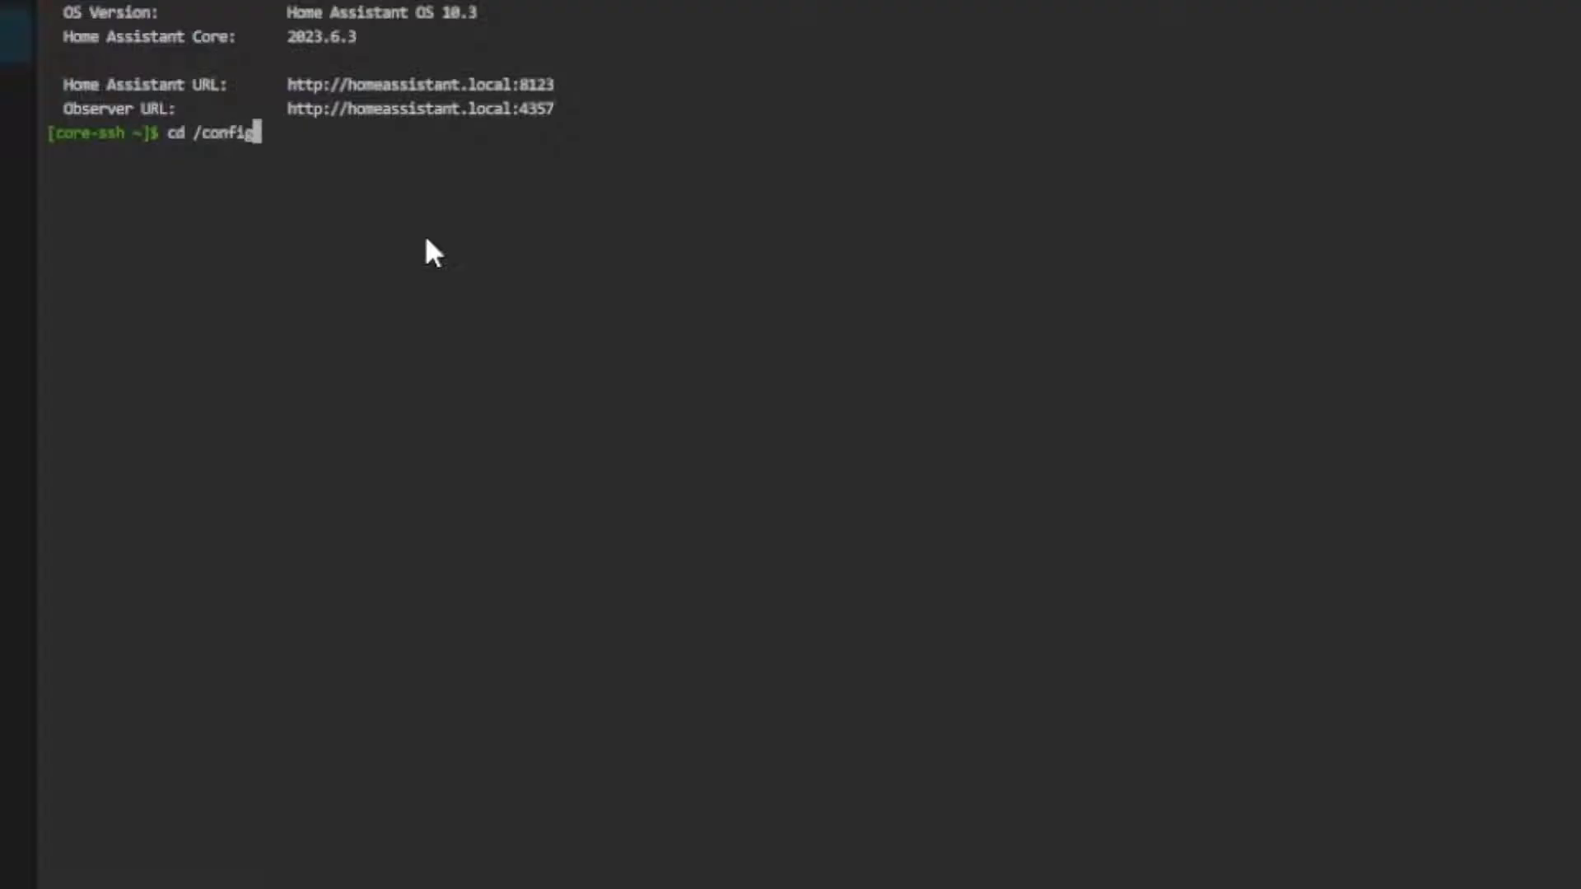
key("Return")
type("ls")
key("Return")
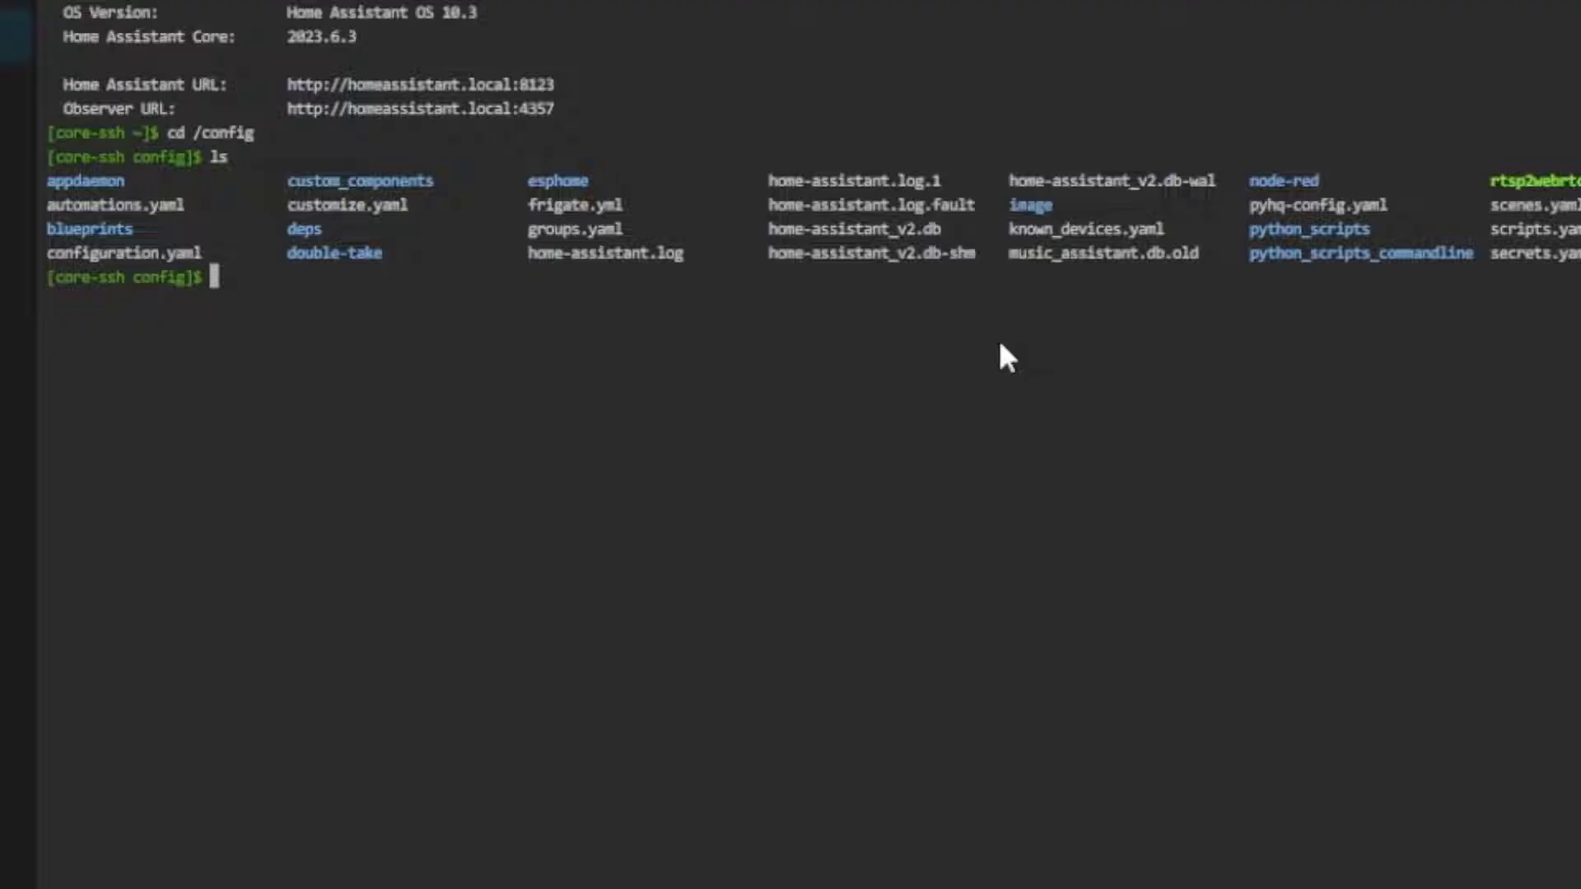
Download go2rtc_linux_amd64 v1.5.0 from GitHub into /config using wget.
type("wget https://github.com/alexxit/go2rtc/releases/download/v1.5.0/go2rtc_linux_amd64")
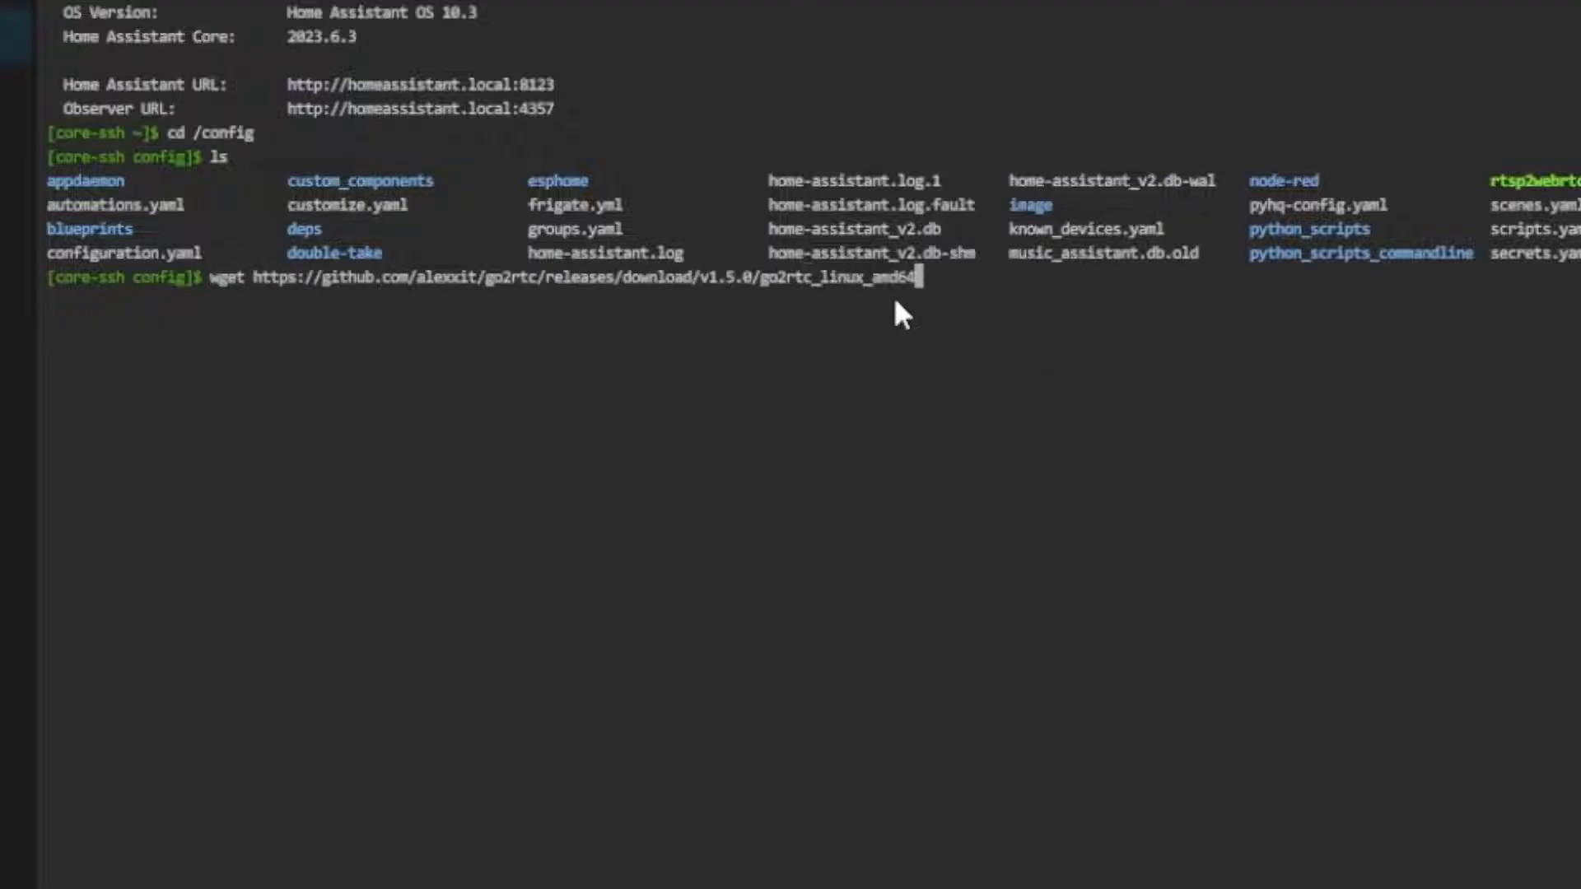
left_click_drag(916, 280, 822, 280)
left_click(862, 299)
key("Return")
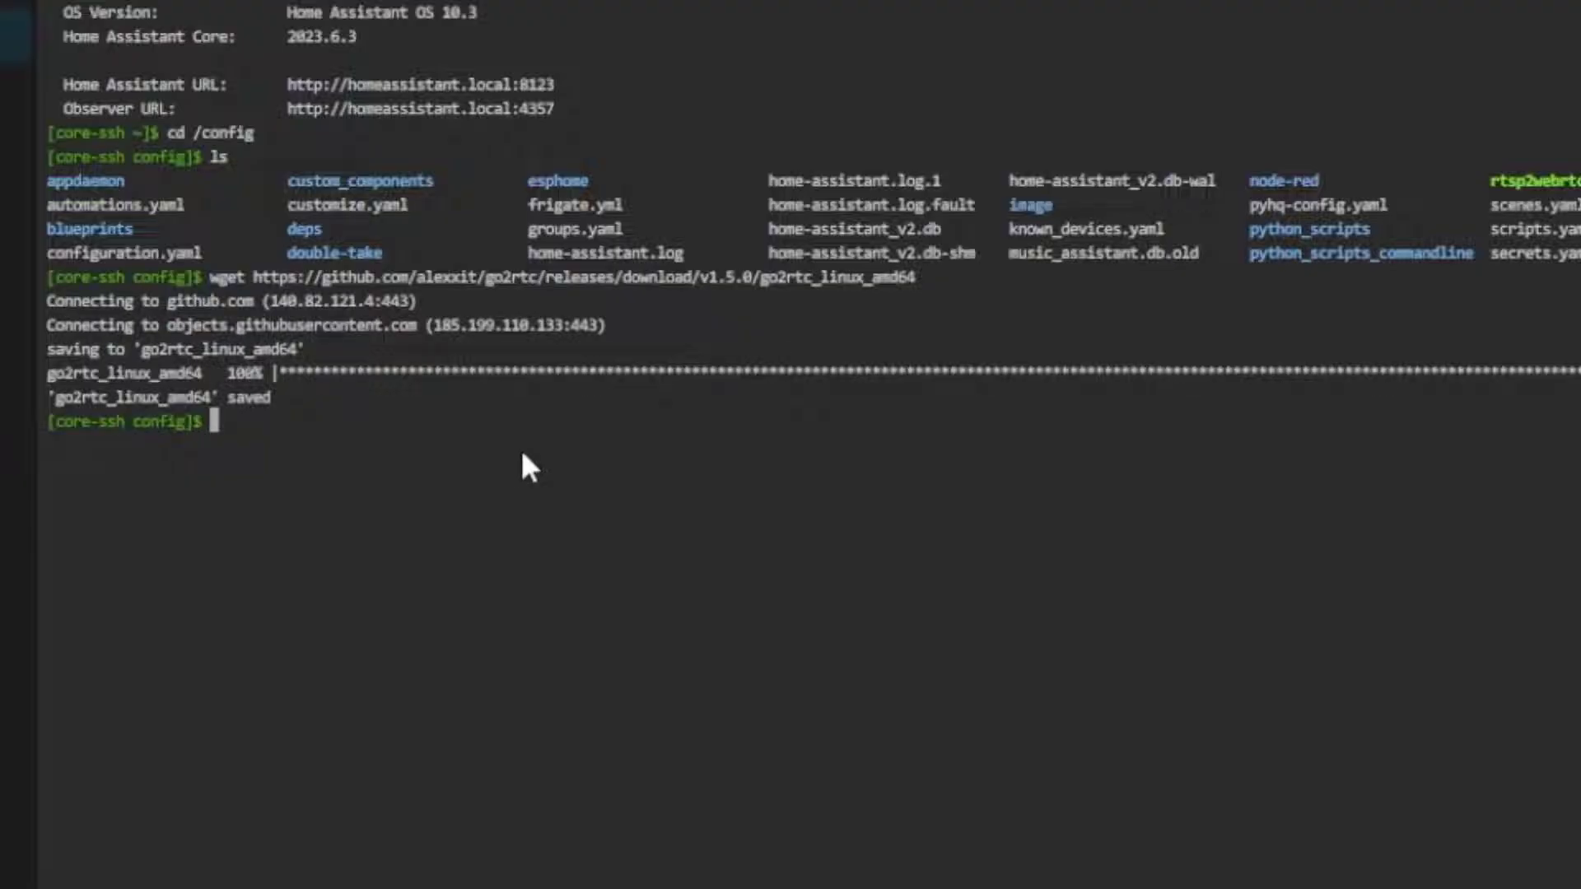
In /config, rename go2rtc_linux_amd64 to go2rtc, confirm with ls, and chmod +x it.
type("ls")
key("Return")
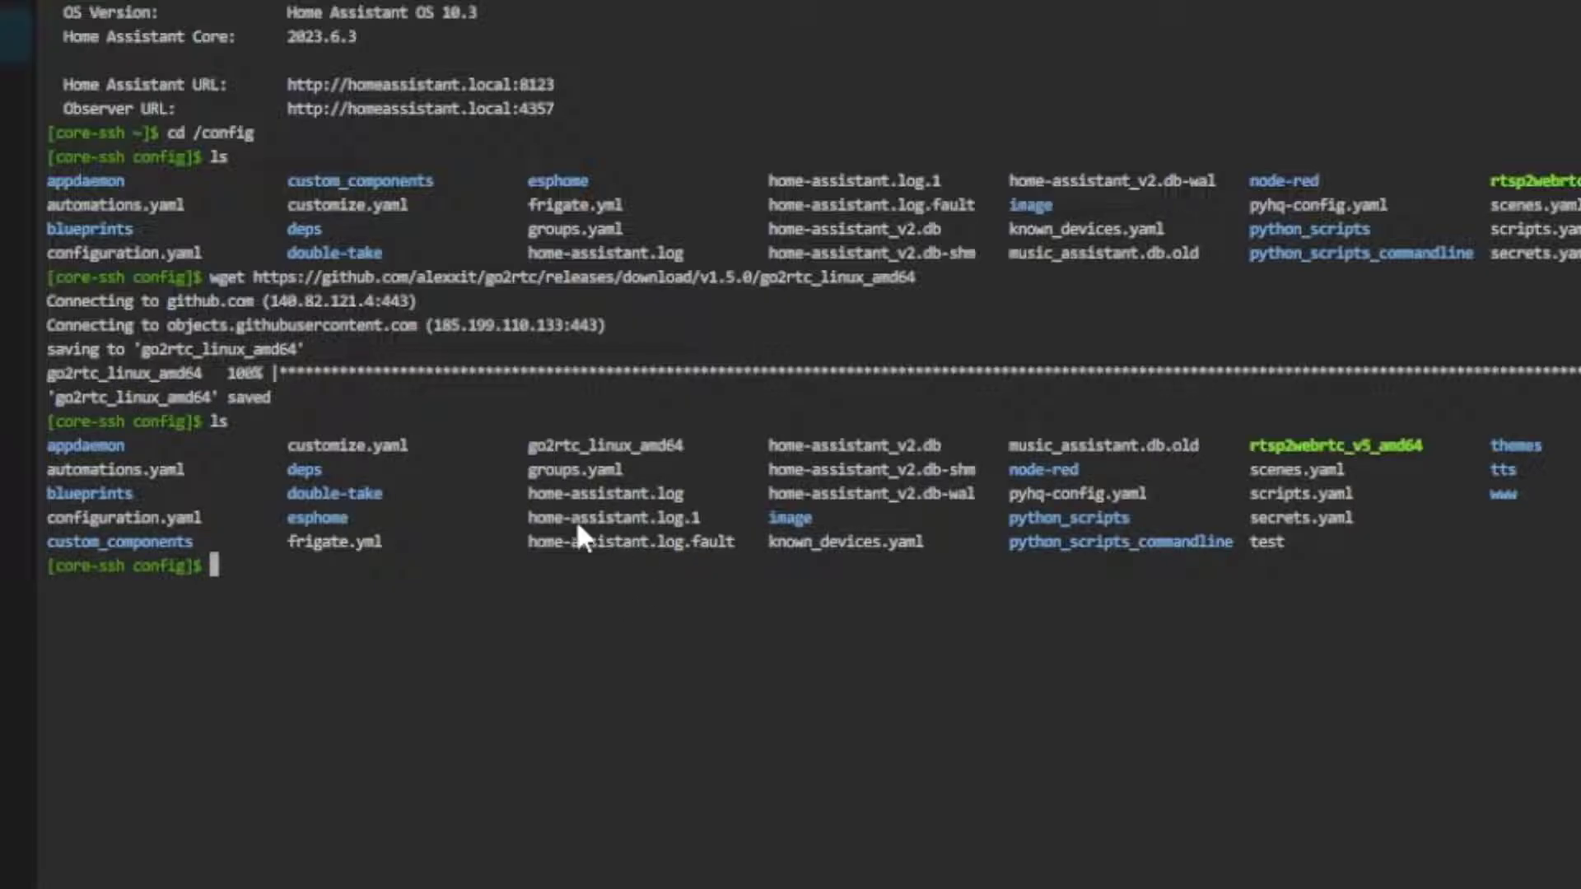
type("mv go2rtc_linux_amd64 go2rtc")
key("Return")
type("ls")
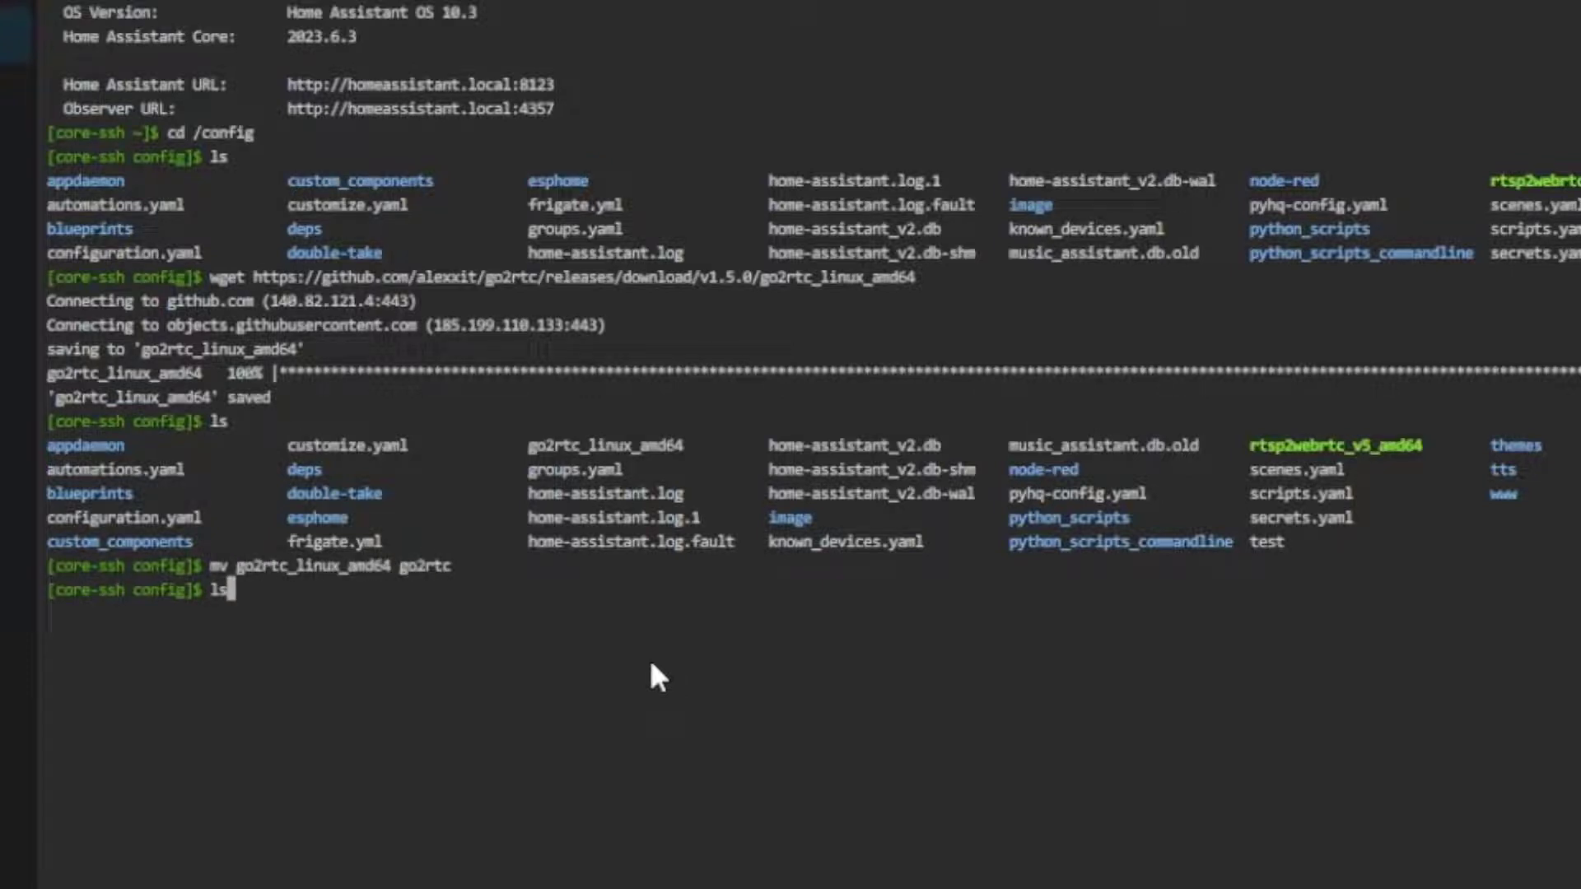
key("Return")
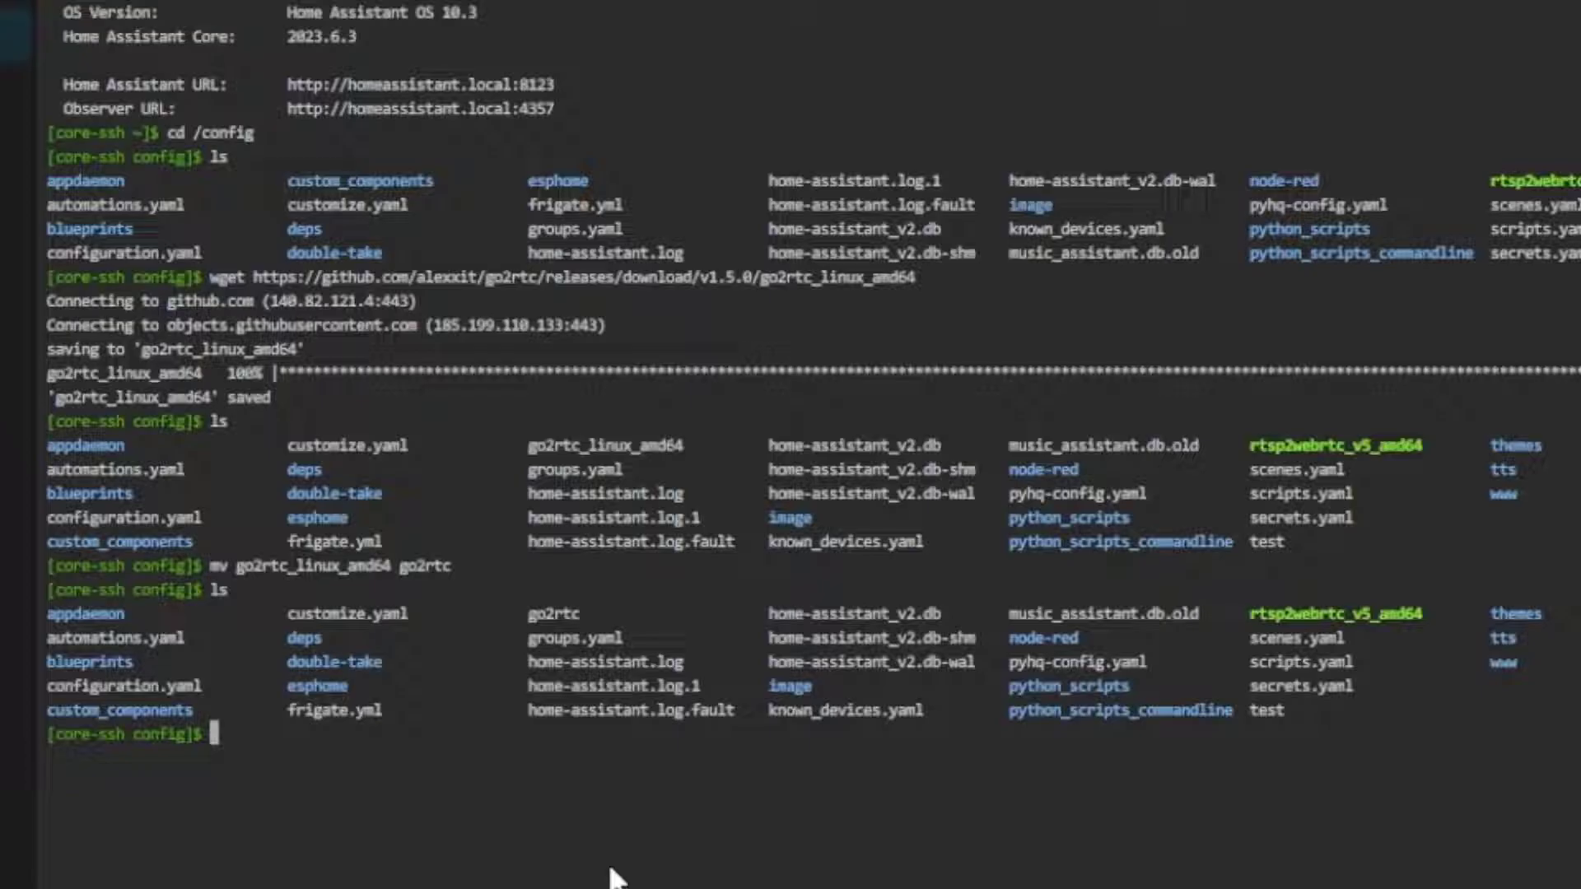
type("chmod +x go2rtc")
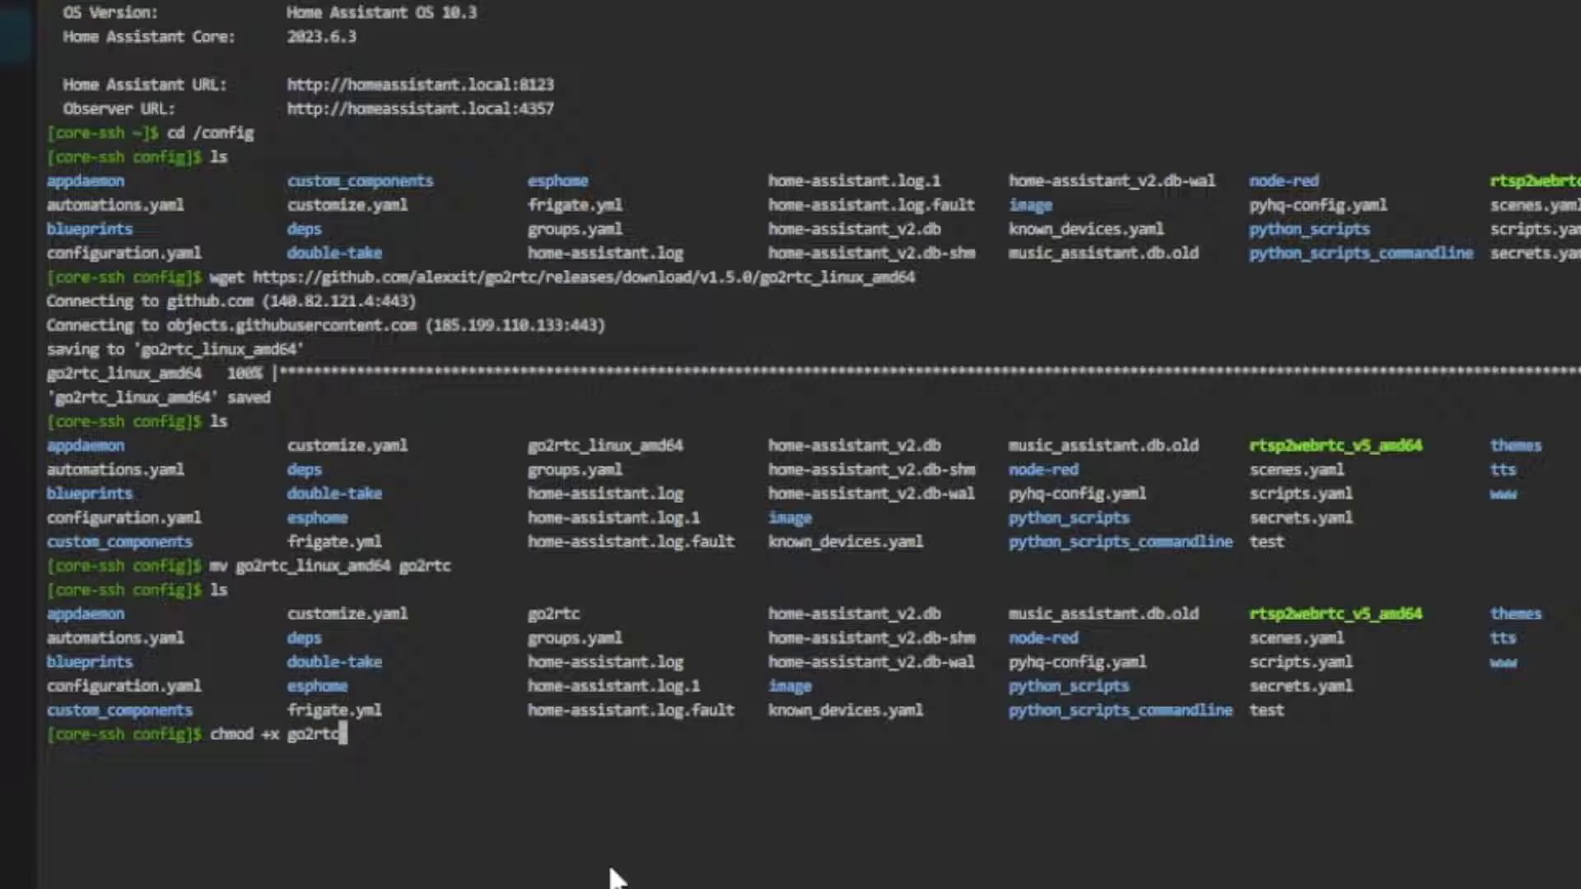
key("Return")
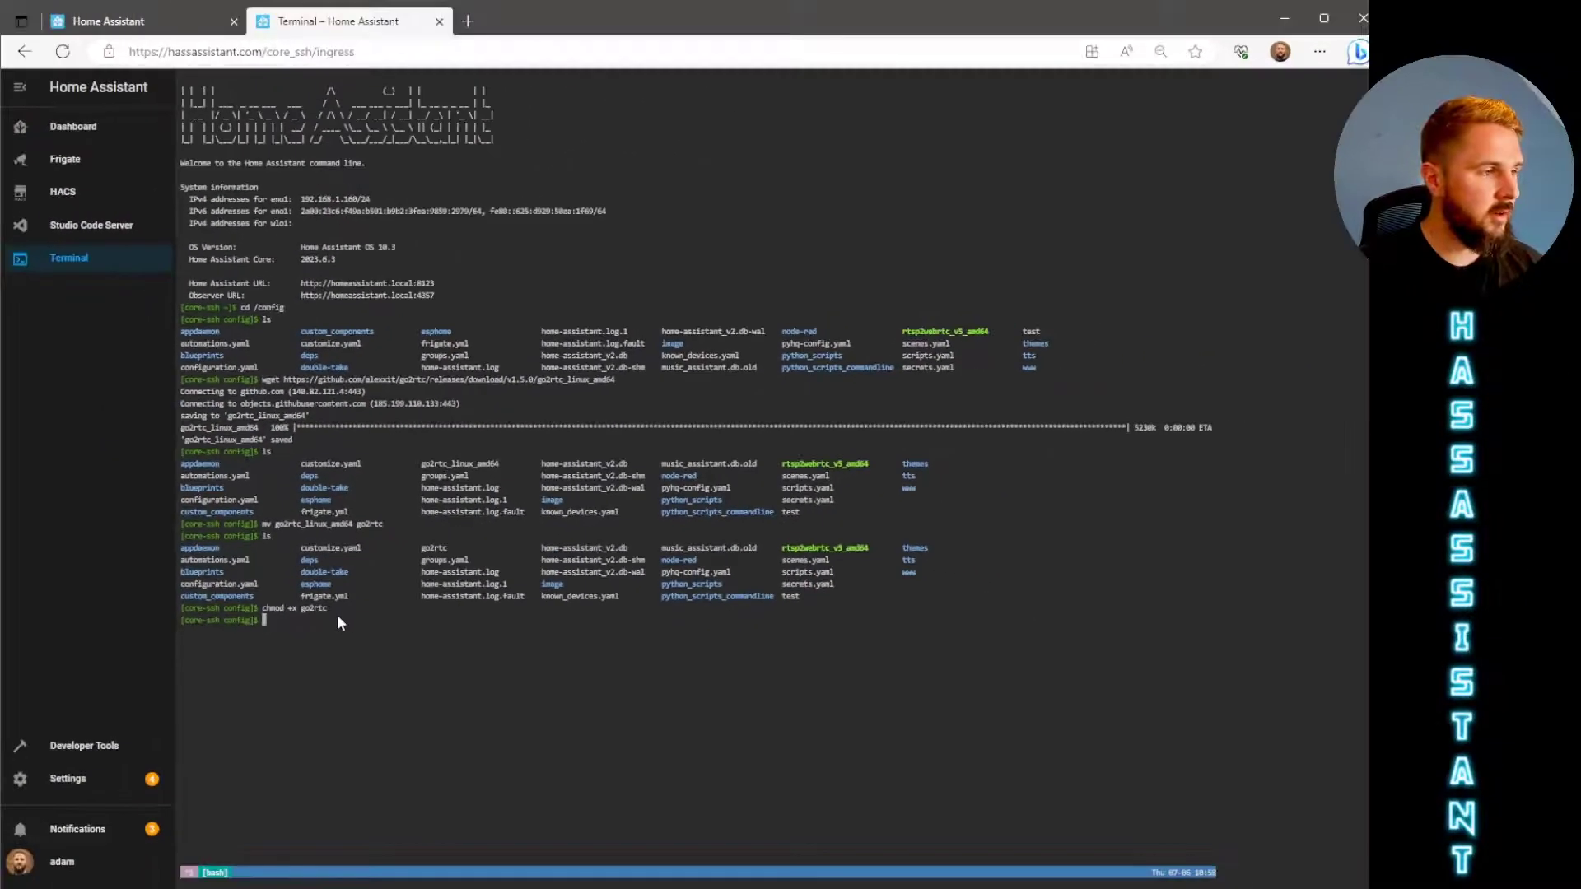
Open the Frigate add-on's interface and highlight the go2rtc log line reporting version 1.5.0.
left_click(67, 779)
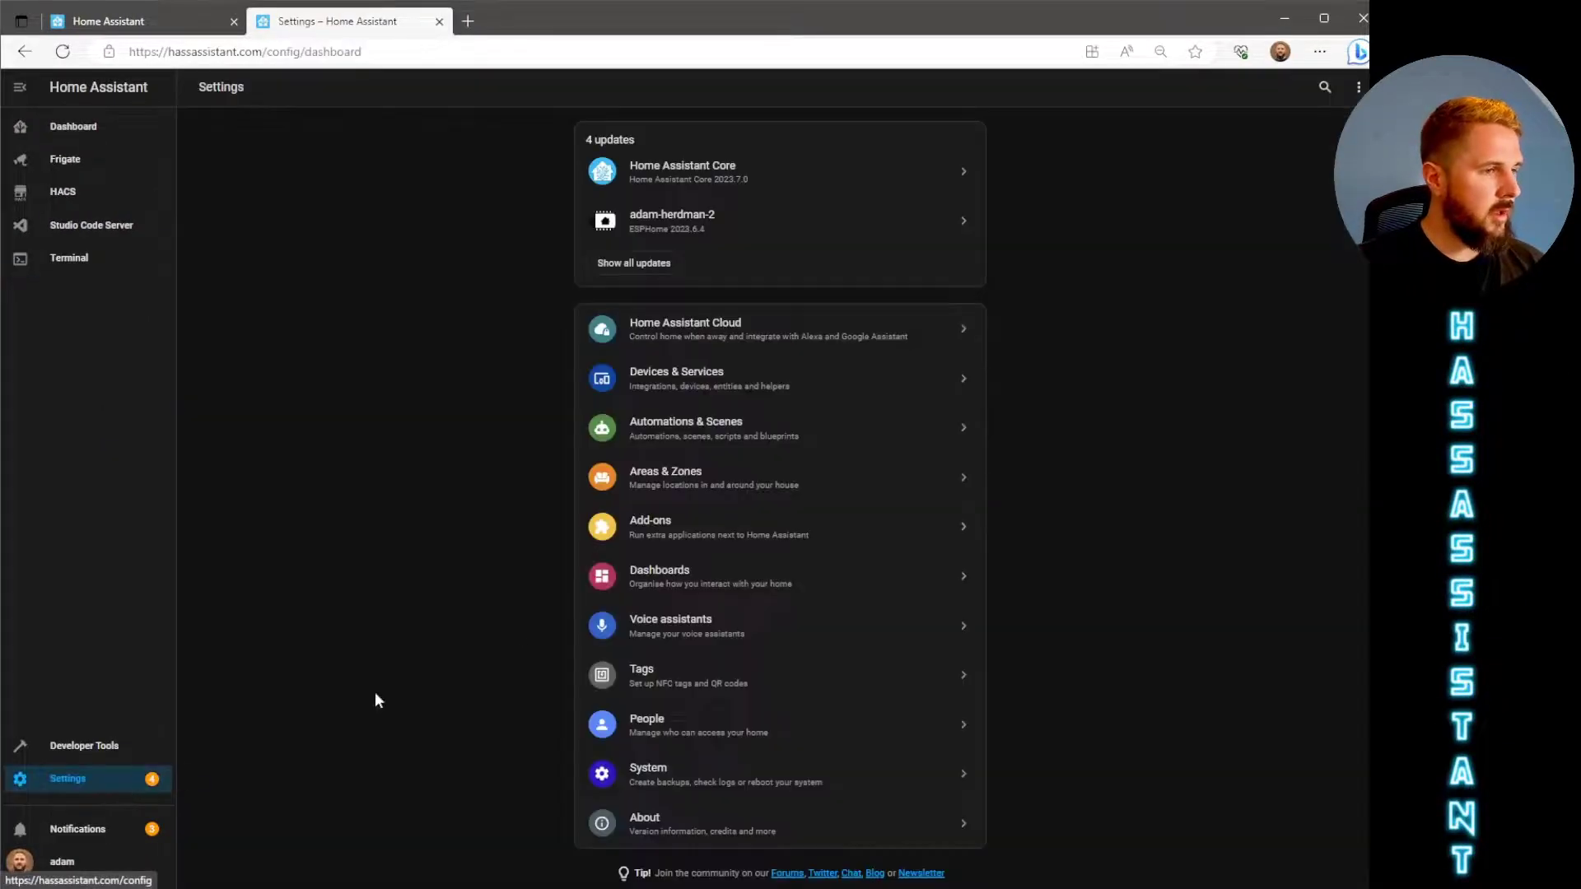
left_click(690, 523)
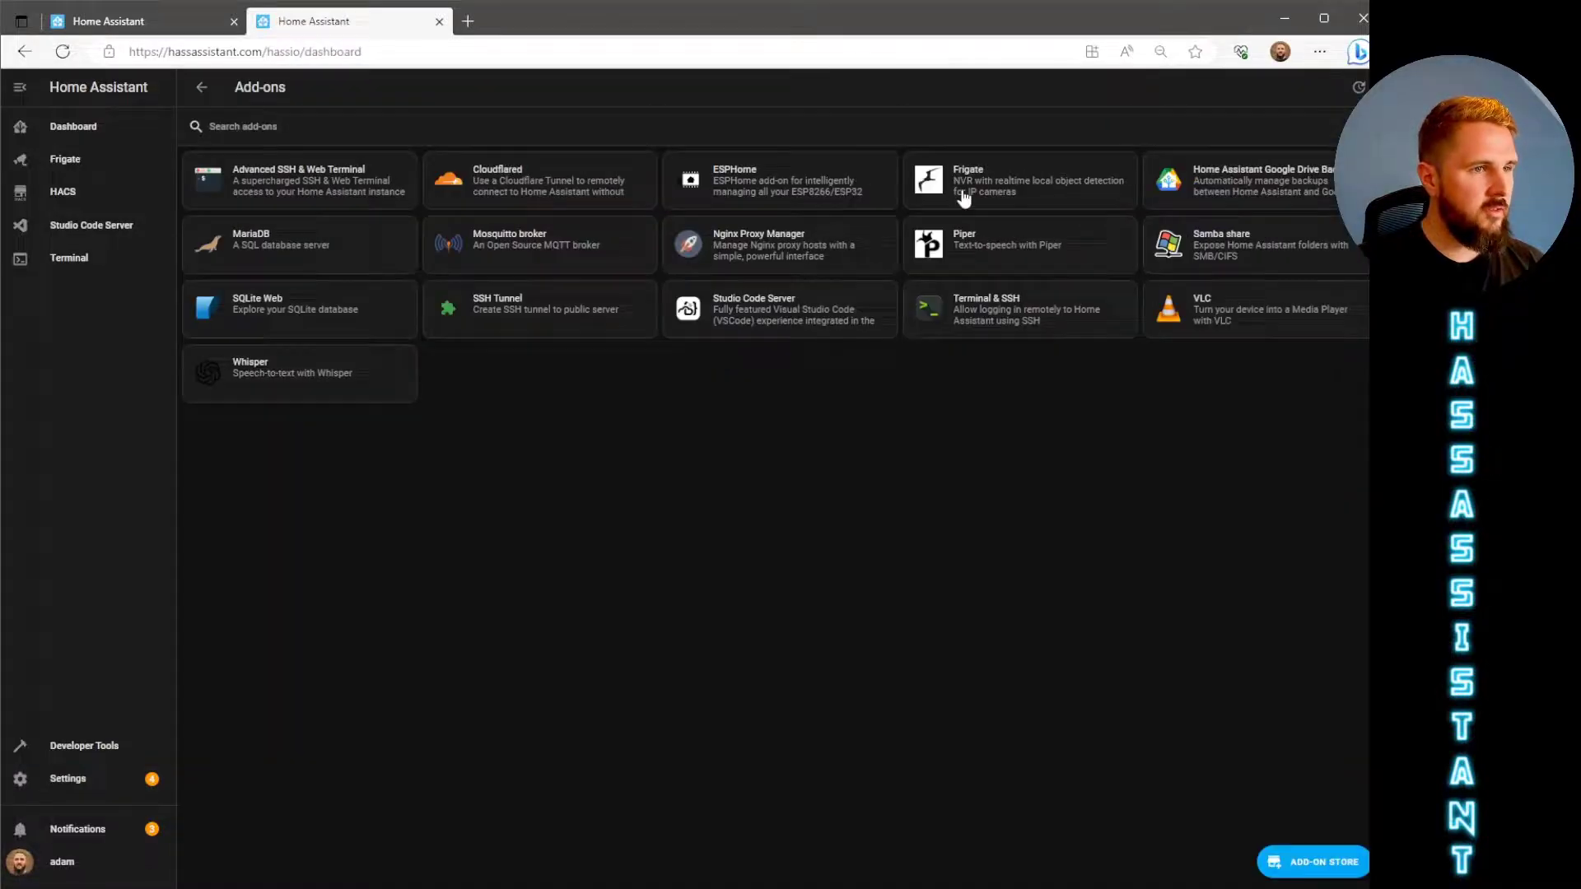
left_click(961, 191)
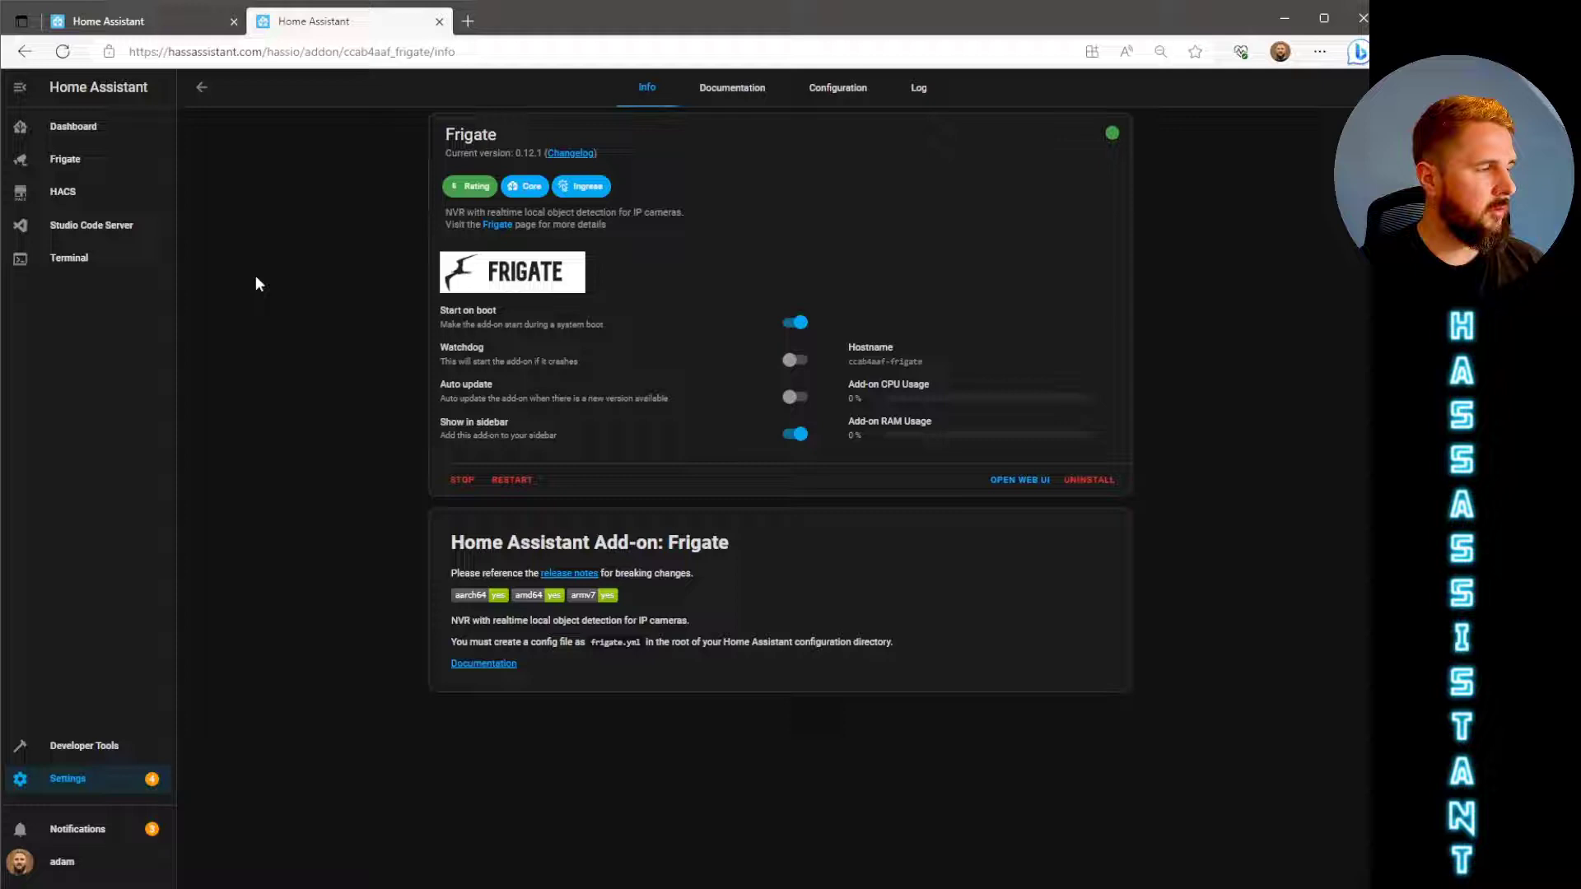
left_click(121, 161)
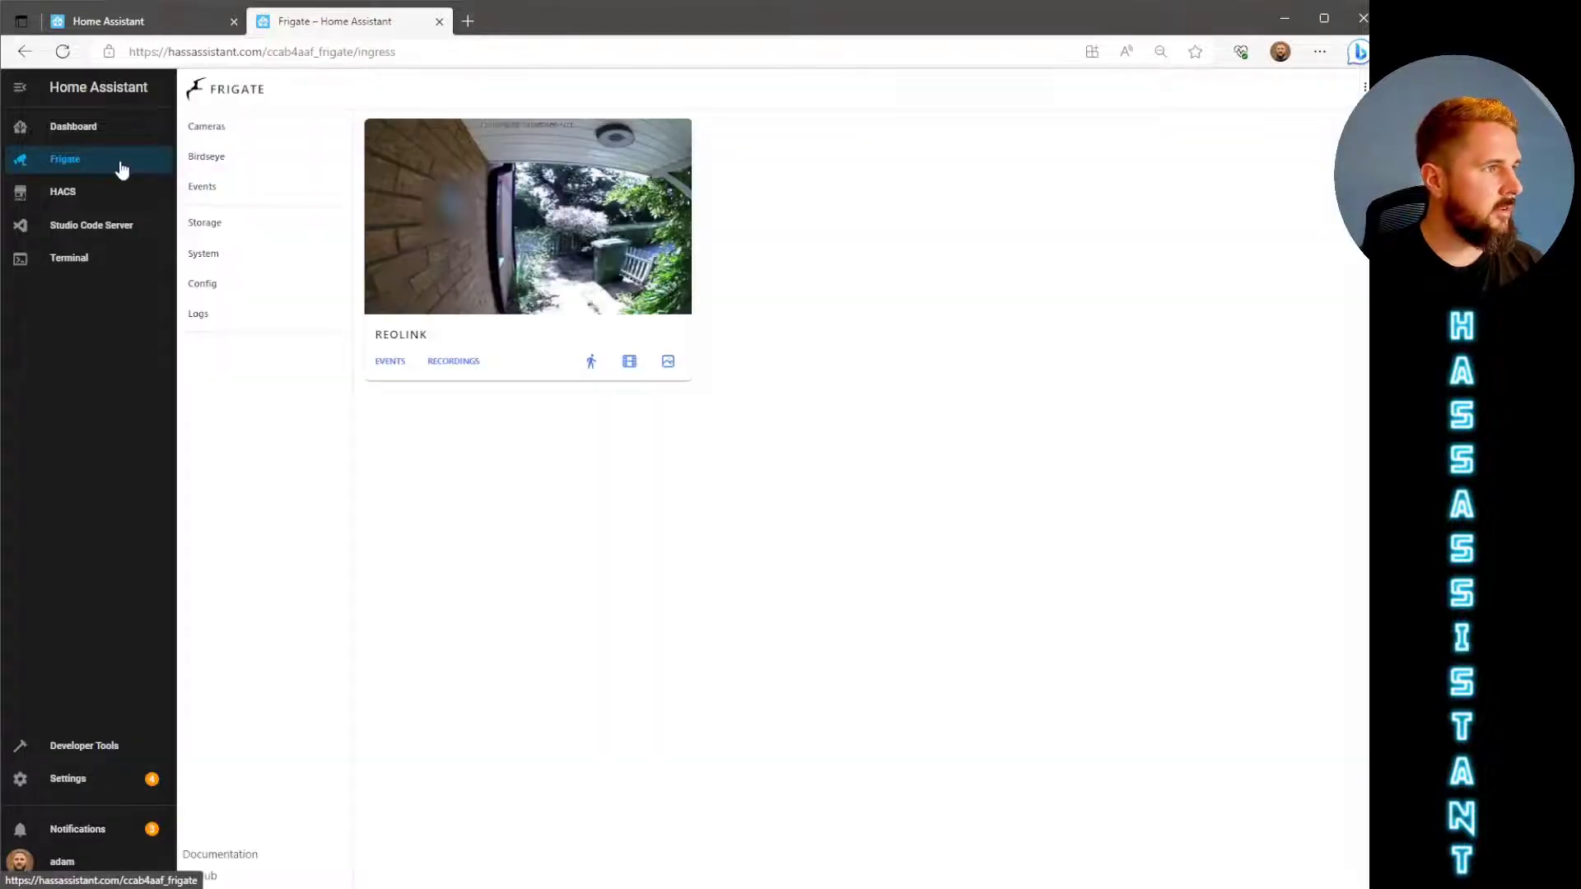
left_click(270, 319)
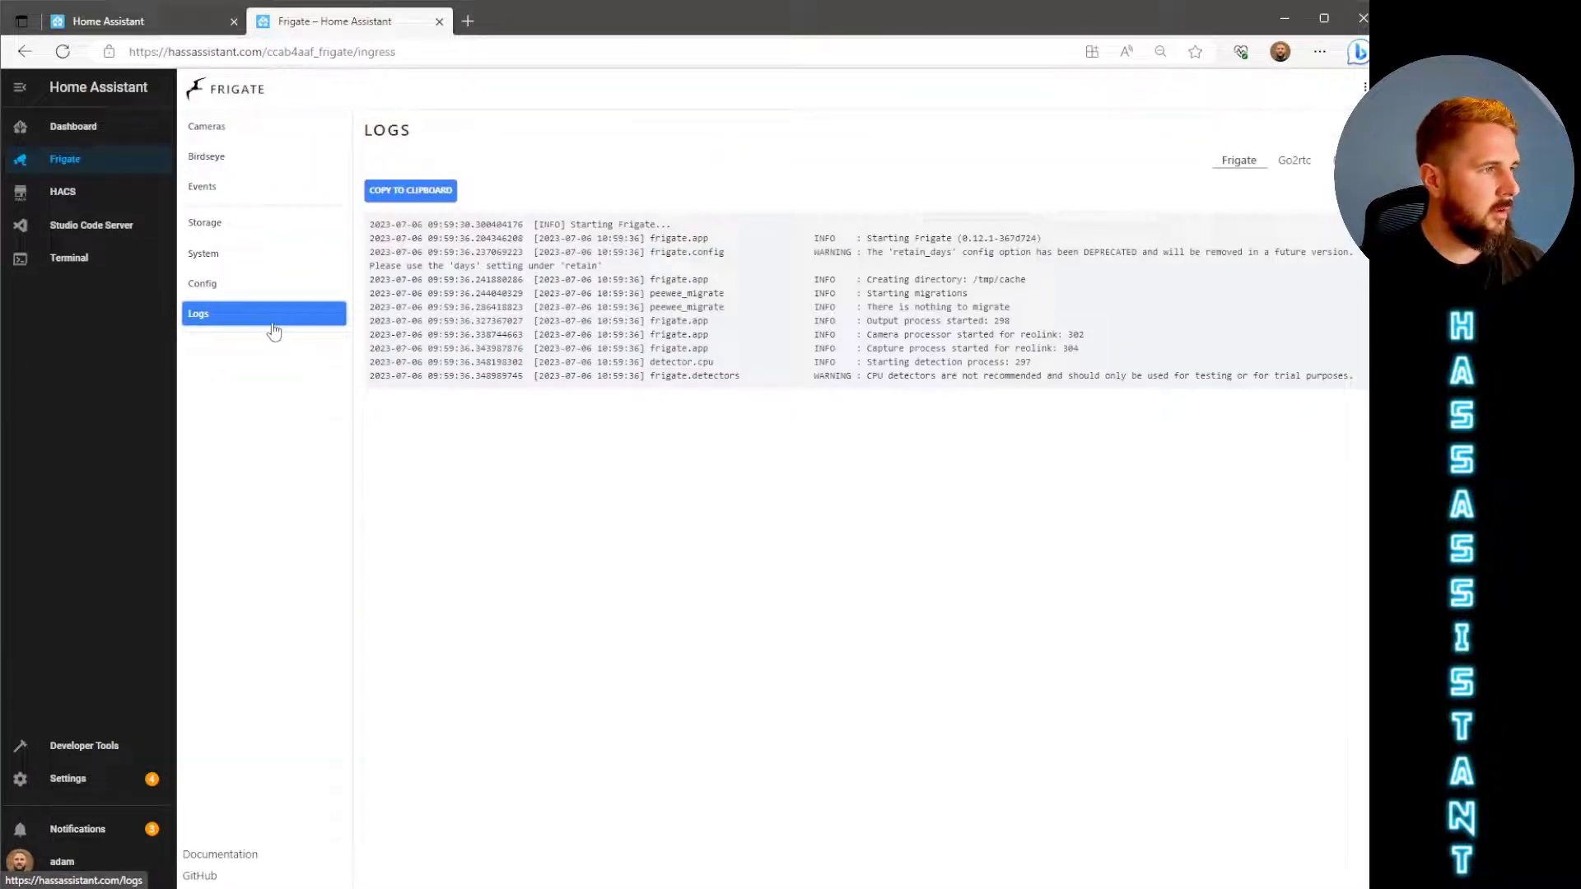
left_click(1289, 161)
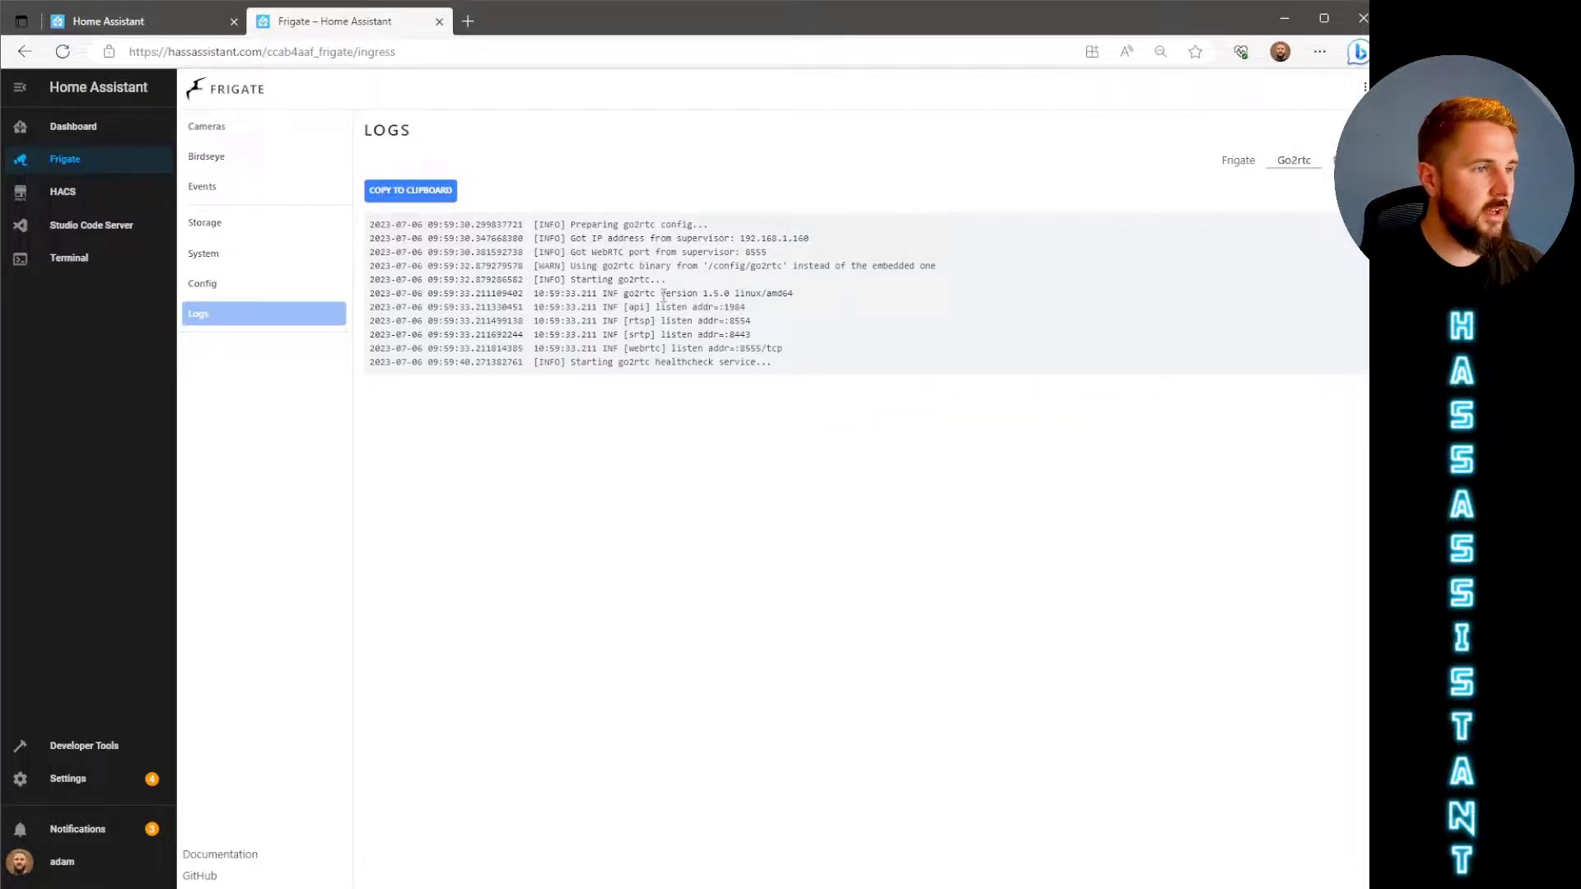
left_click_drag(624, 293, 730, 294)
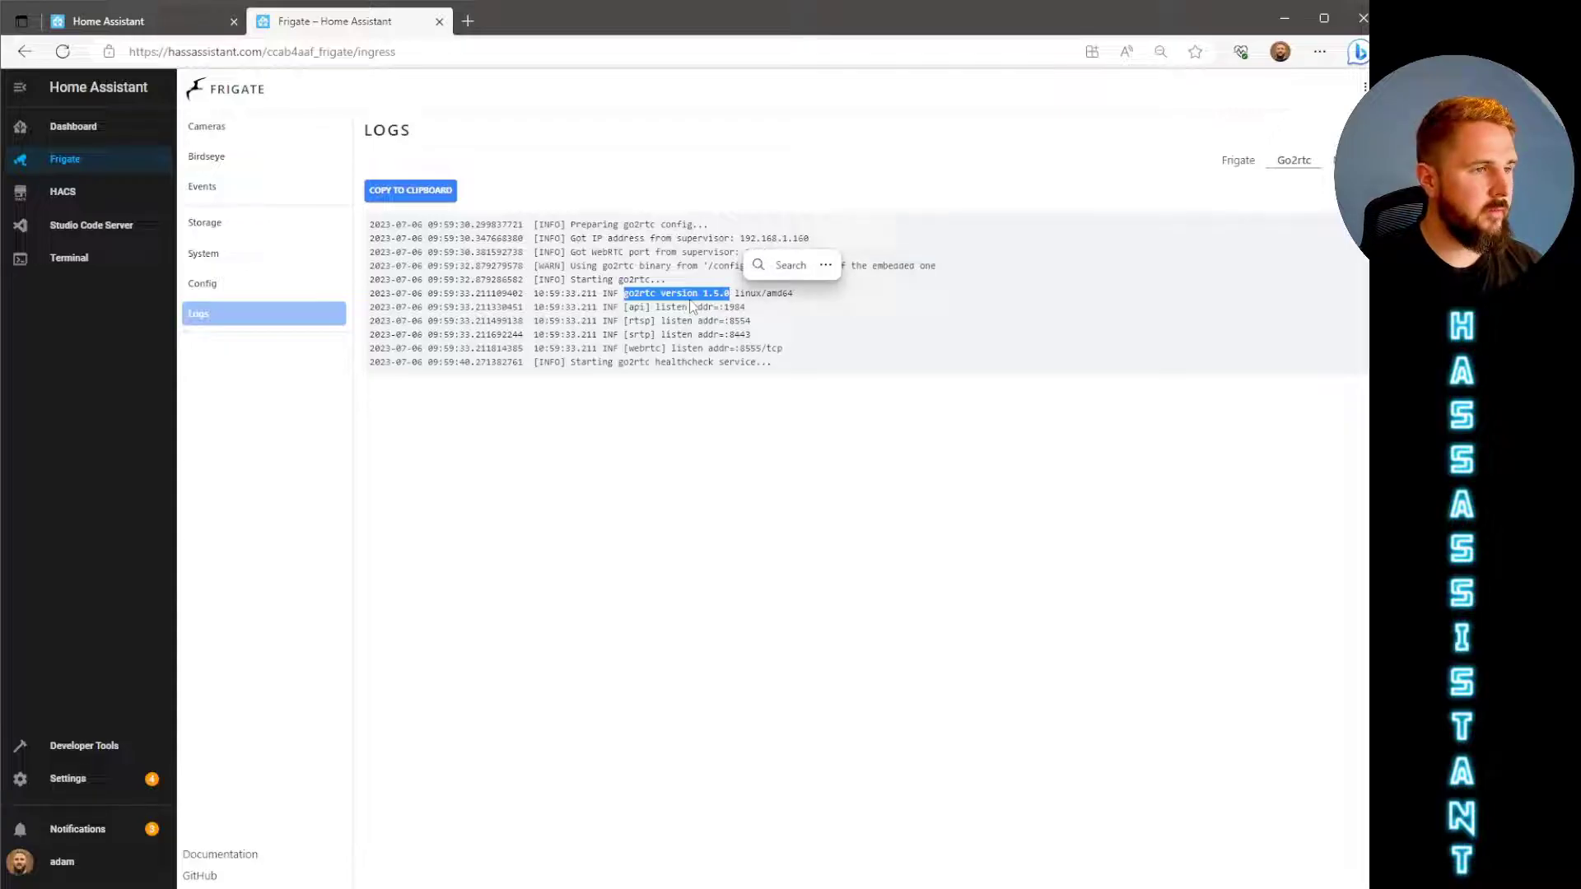
Unmute the Reolink camera's live view in Frigate, then go back to Cameras.
left_click(284, 136)
left_click(459, 209)
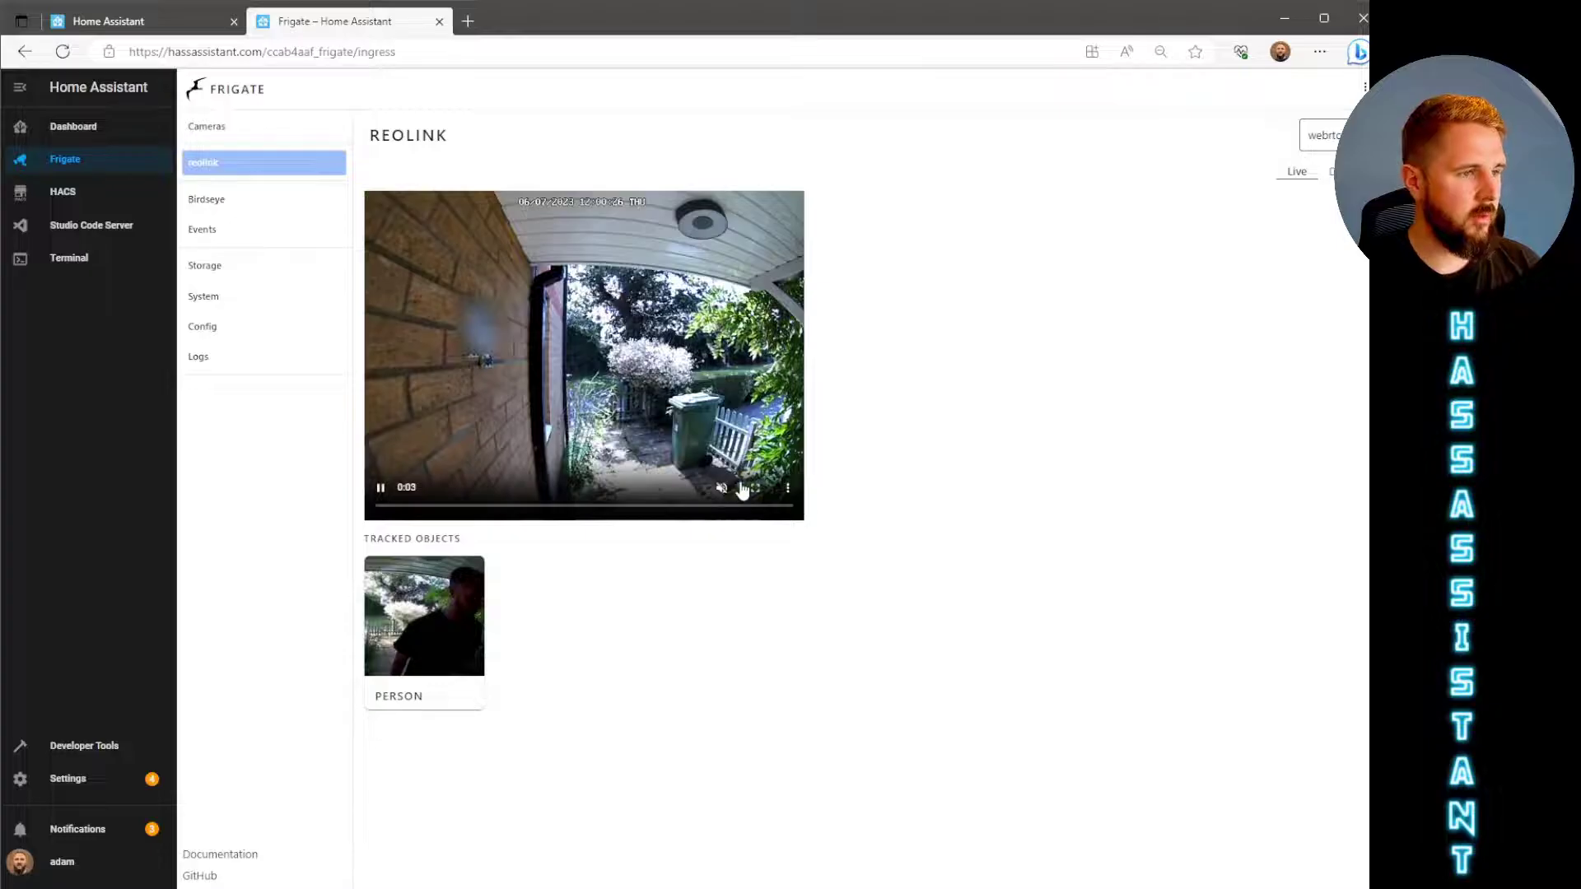
left_click(723, 489)
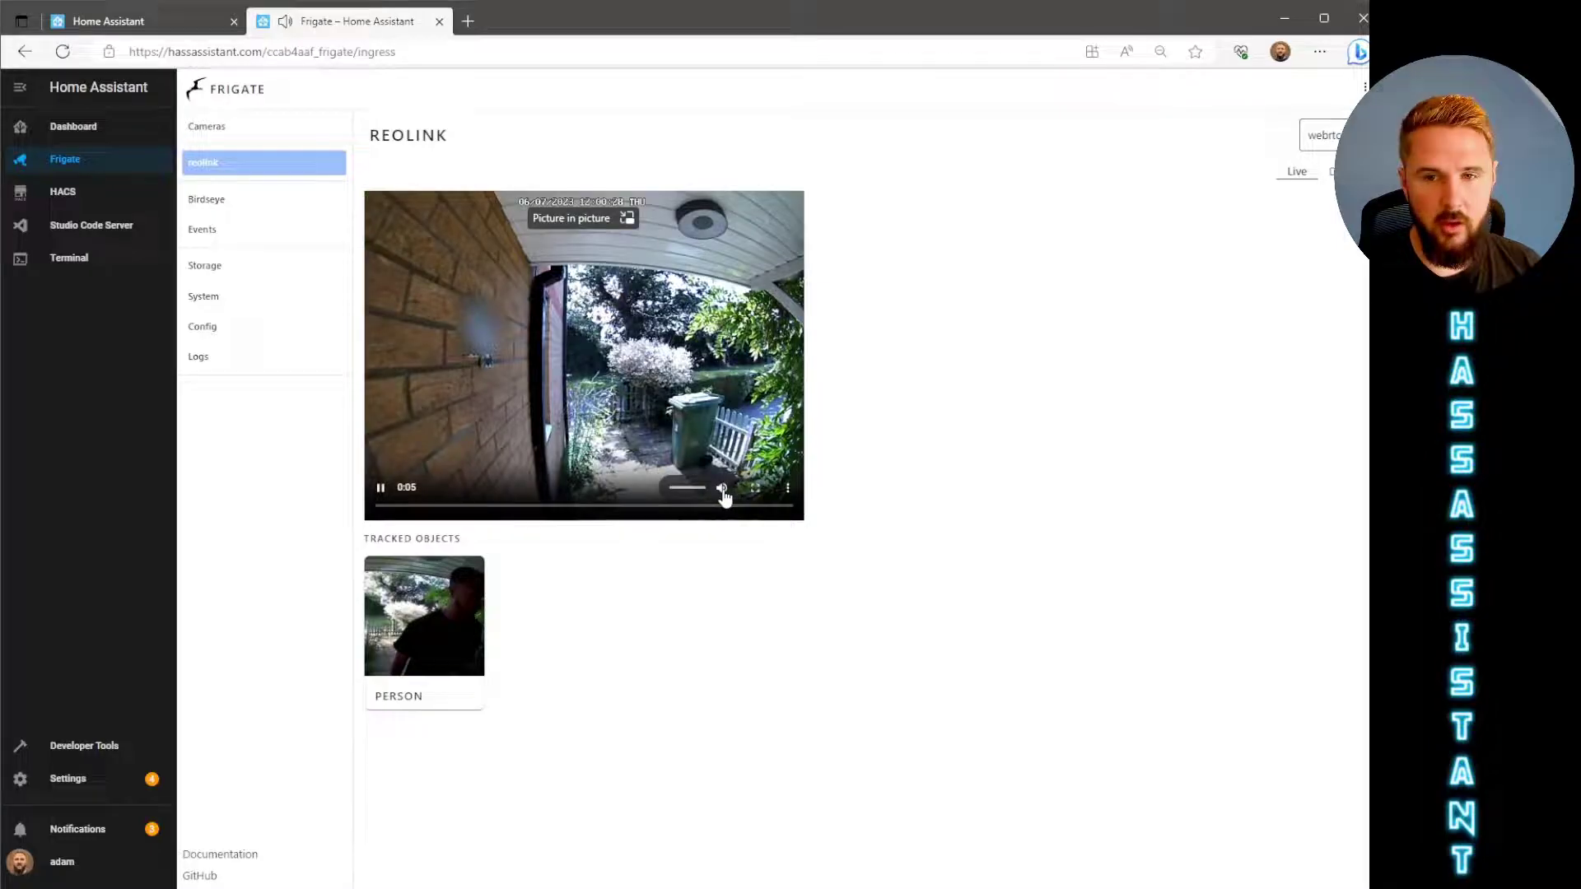
key("alt+Left")
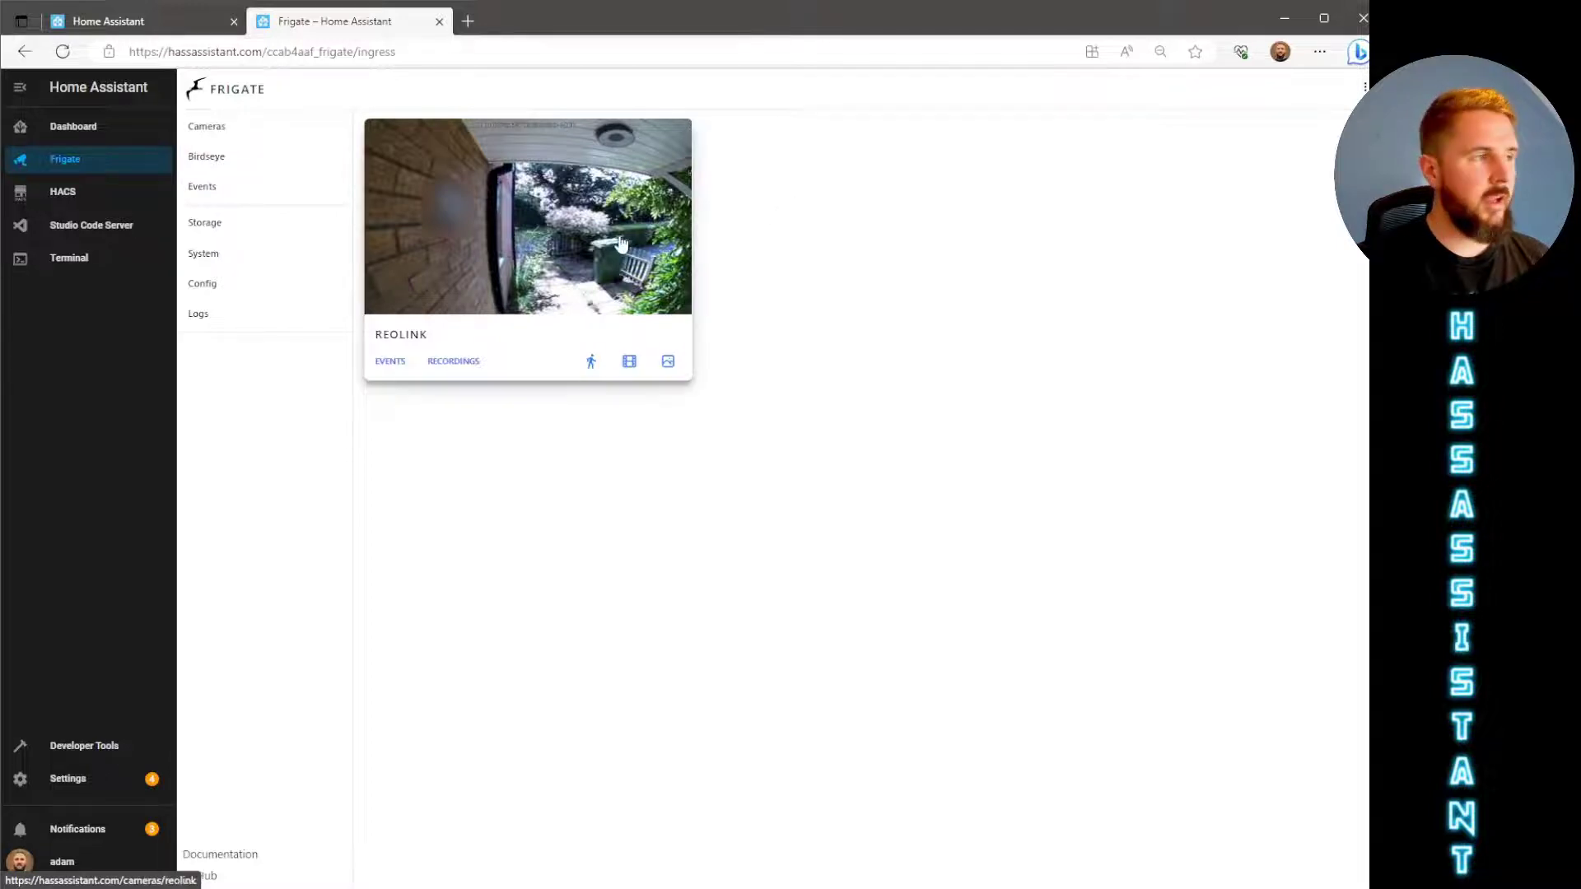
Search HACS integrations for 'frigate' and download the Frigate integration v4.0.0.
left_click(213, 223)
left_click(123, 198)
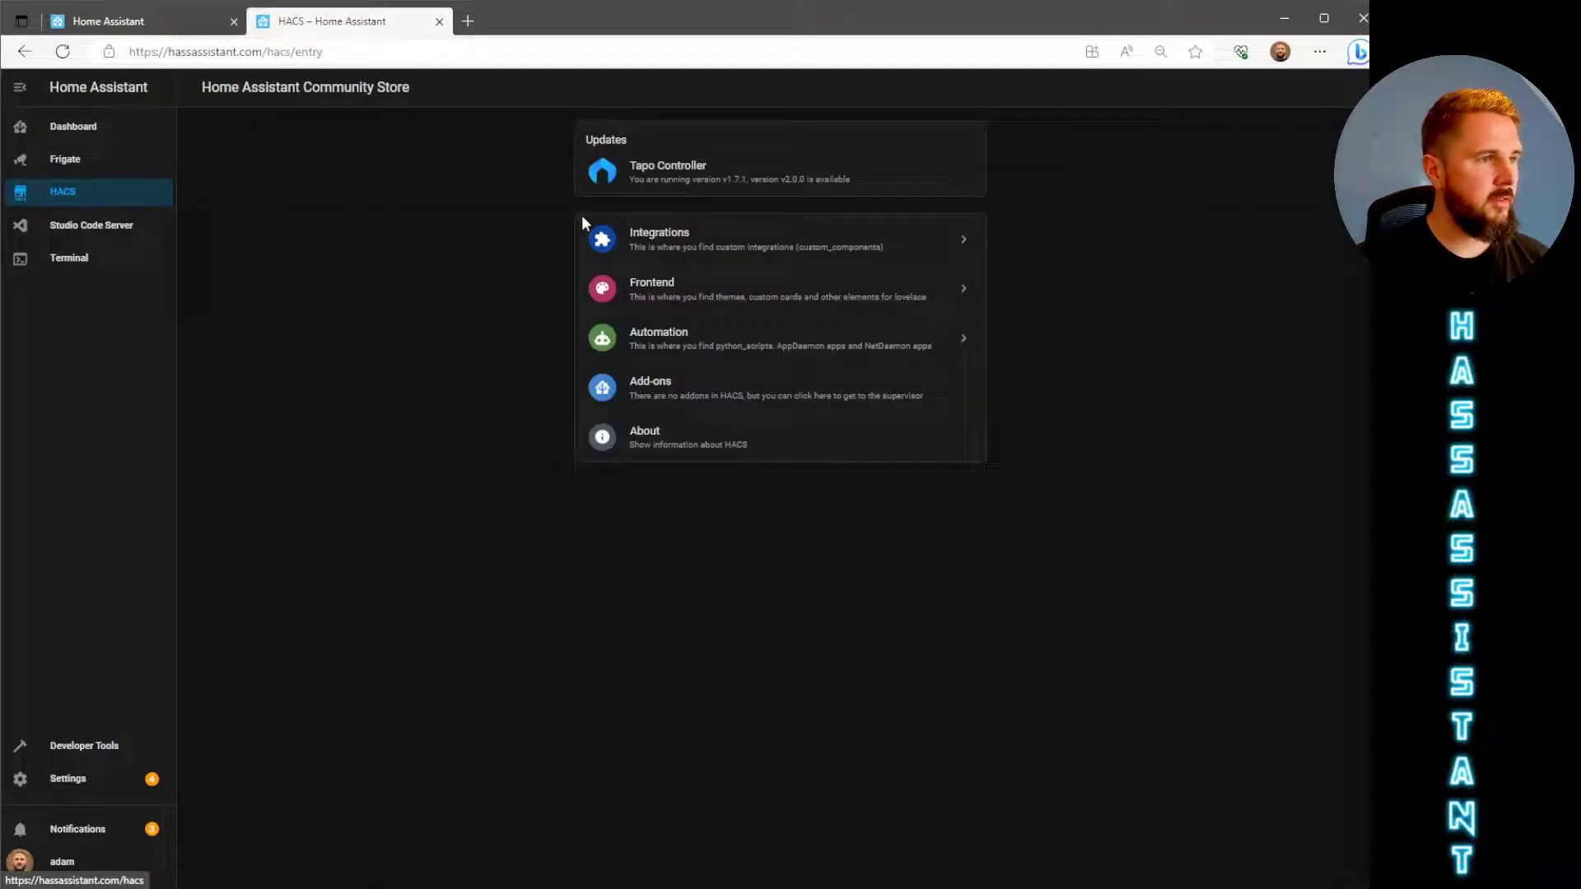
left_click(741, 249)
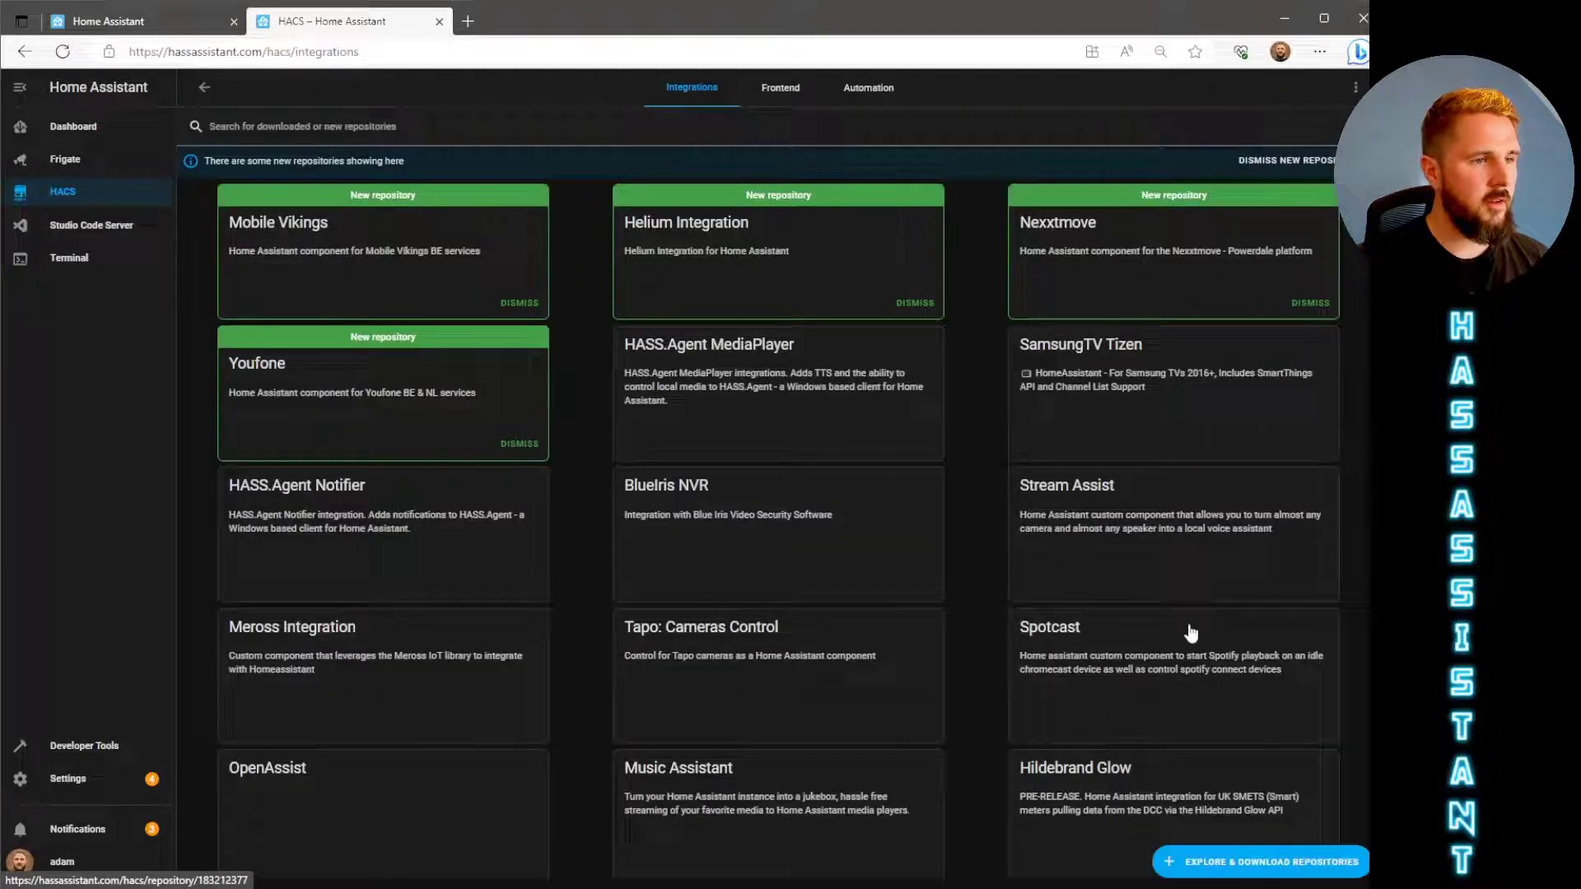
left_click(1285, 862)
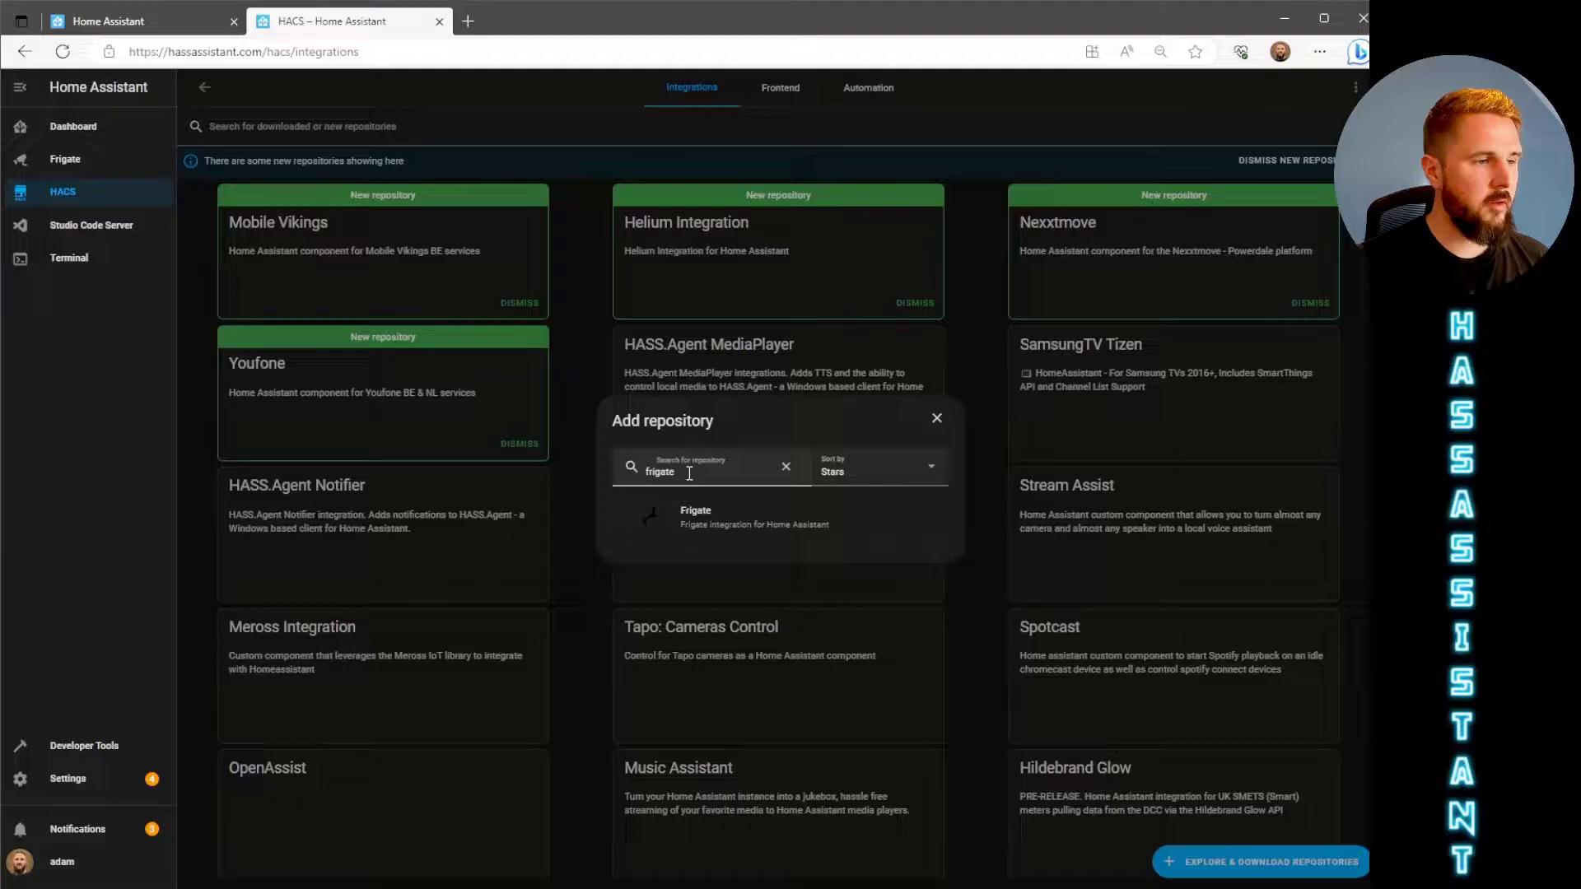
left_click_drag(689, 474, 644, 476)
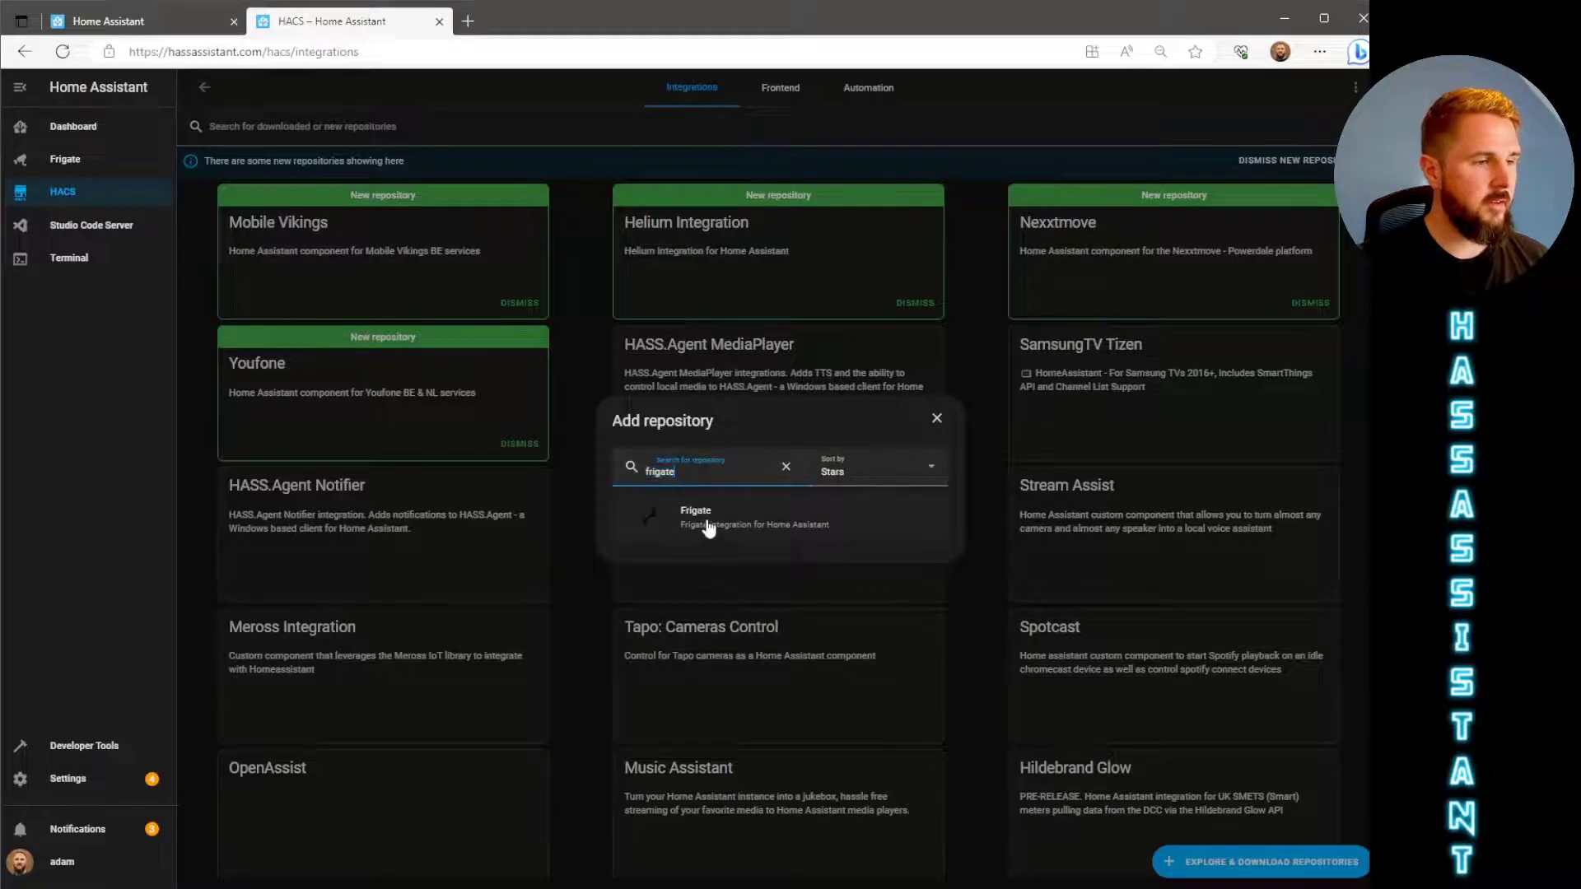
left_click(702, 522)
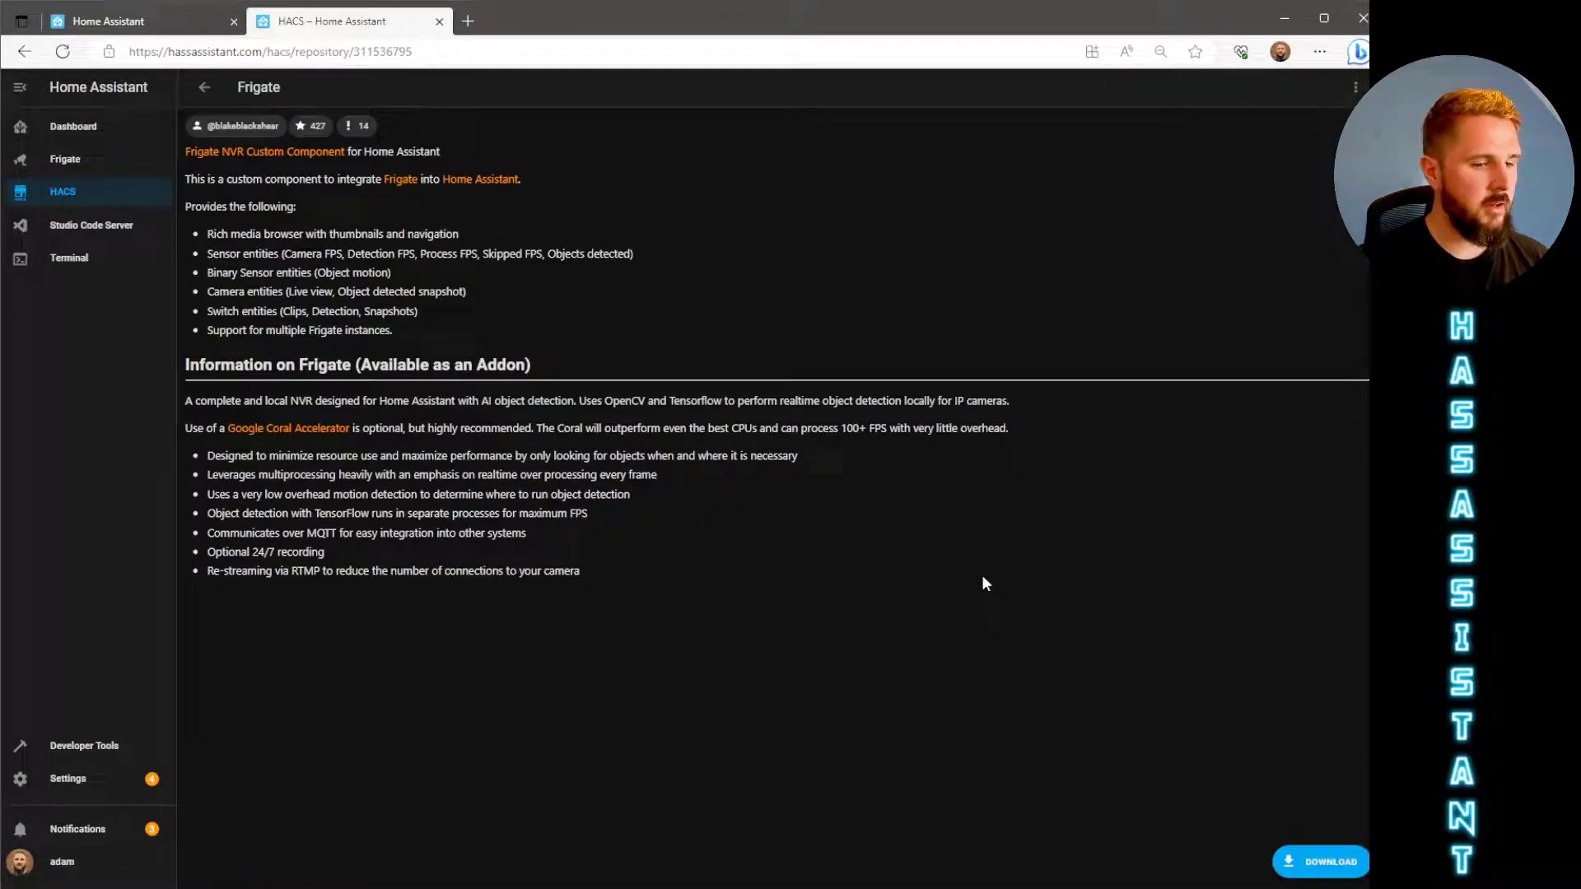
left_click(1331, 863)
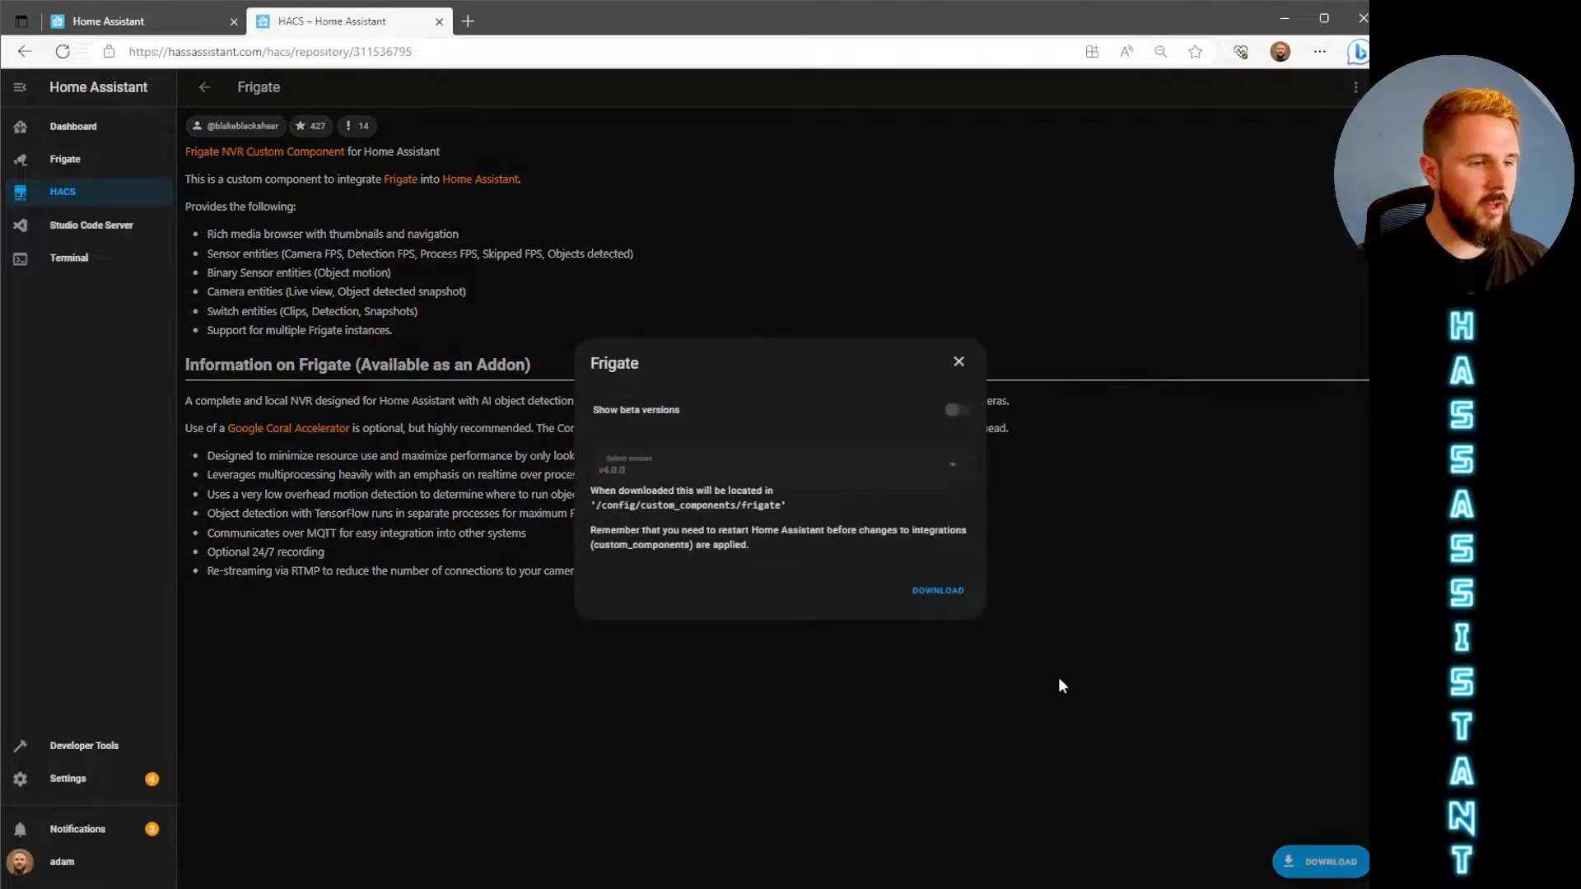
left_click(940, 592)
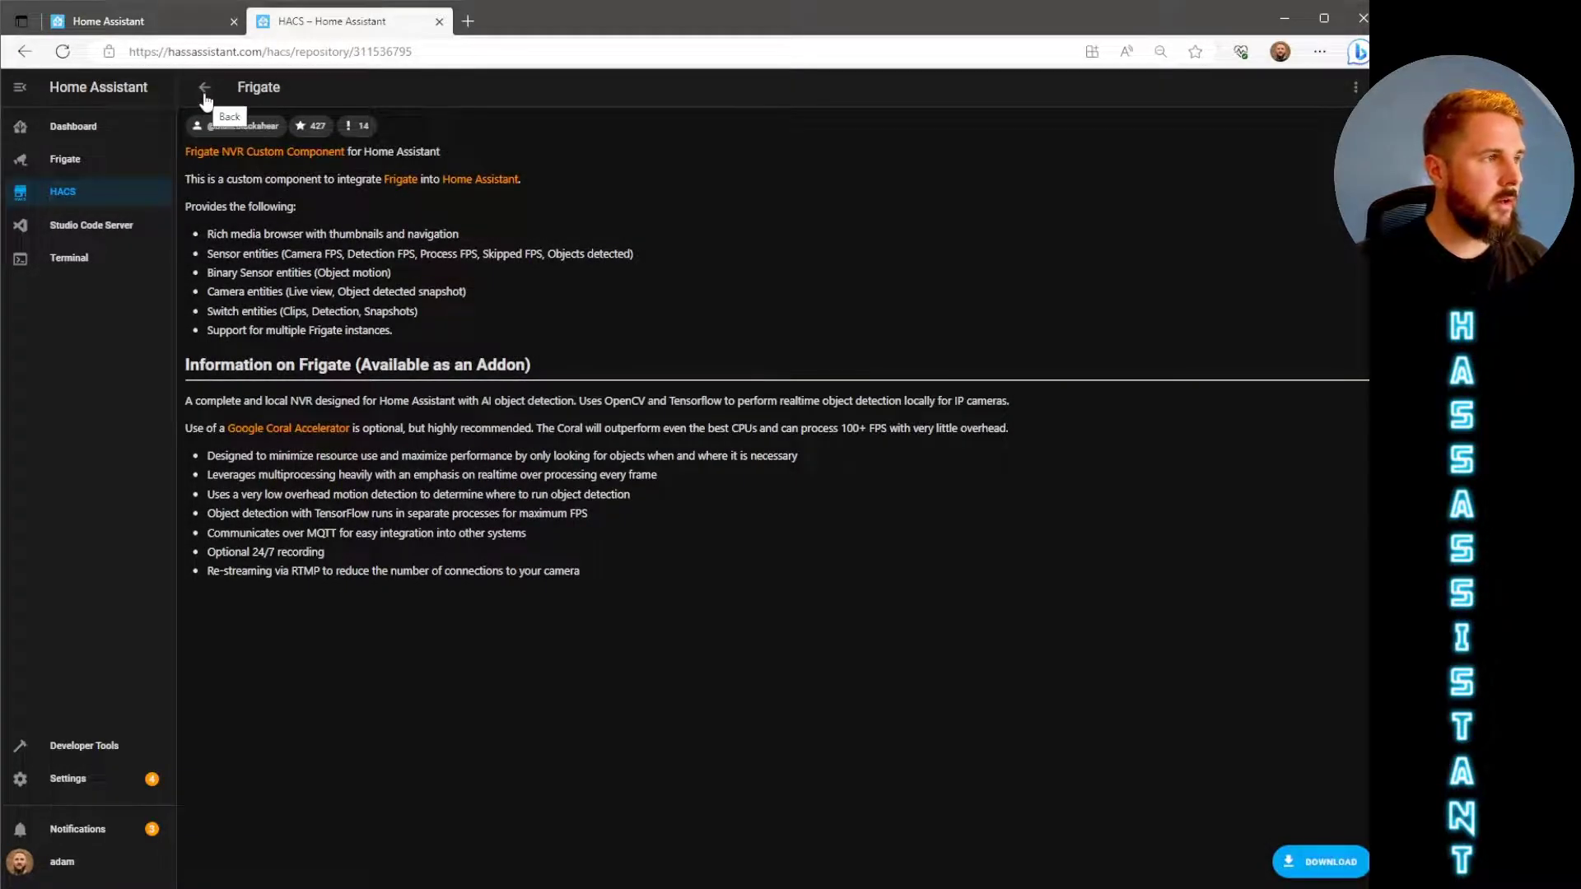
left_click(205, 89)
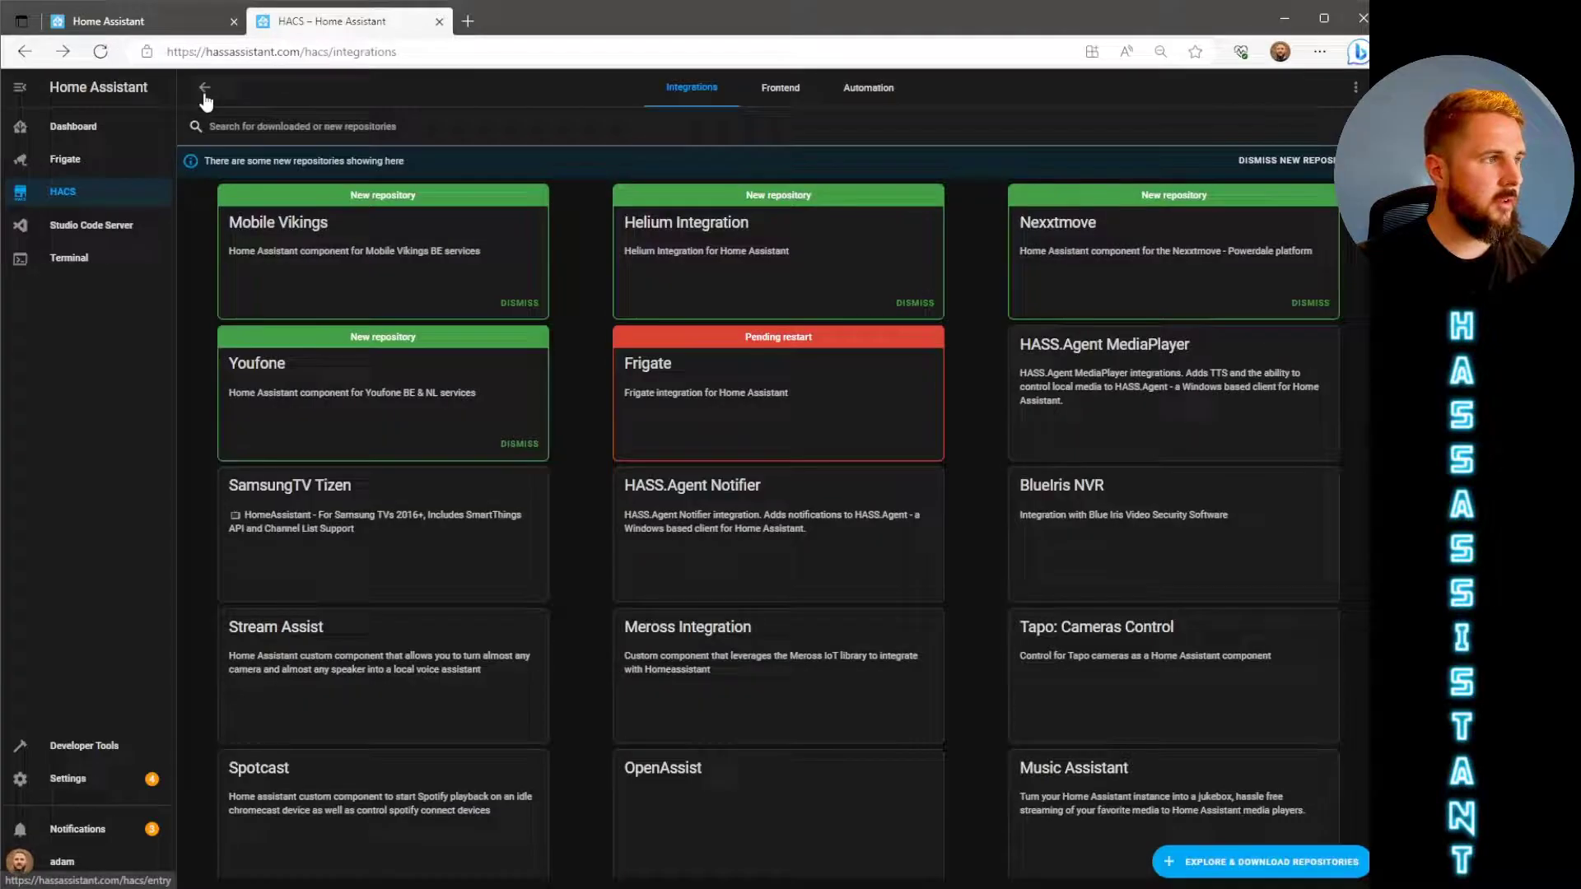
Search HACS Frontend for 'frigate' and download the Frigate Lovelace Card v5.2.0.
left_click(774, 90)
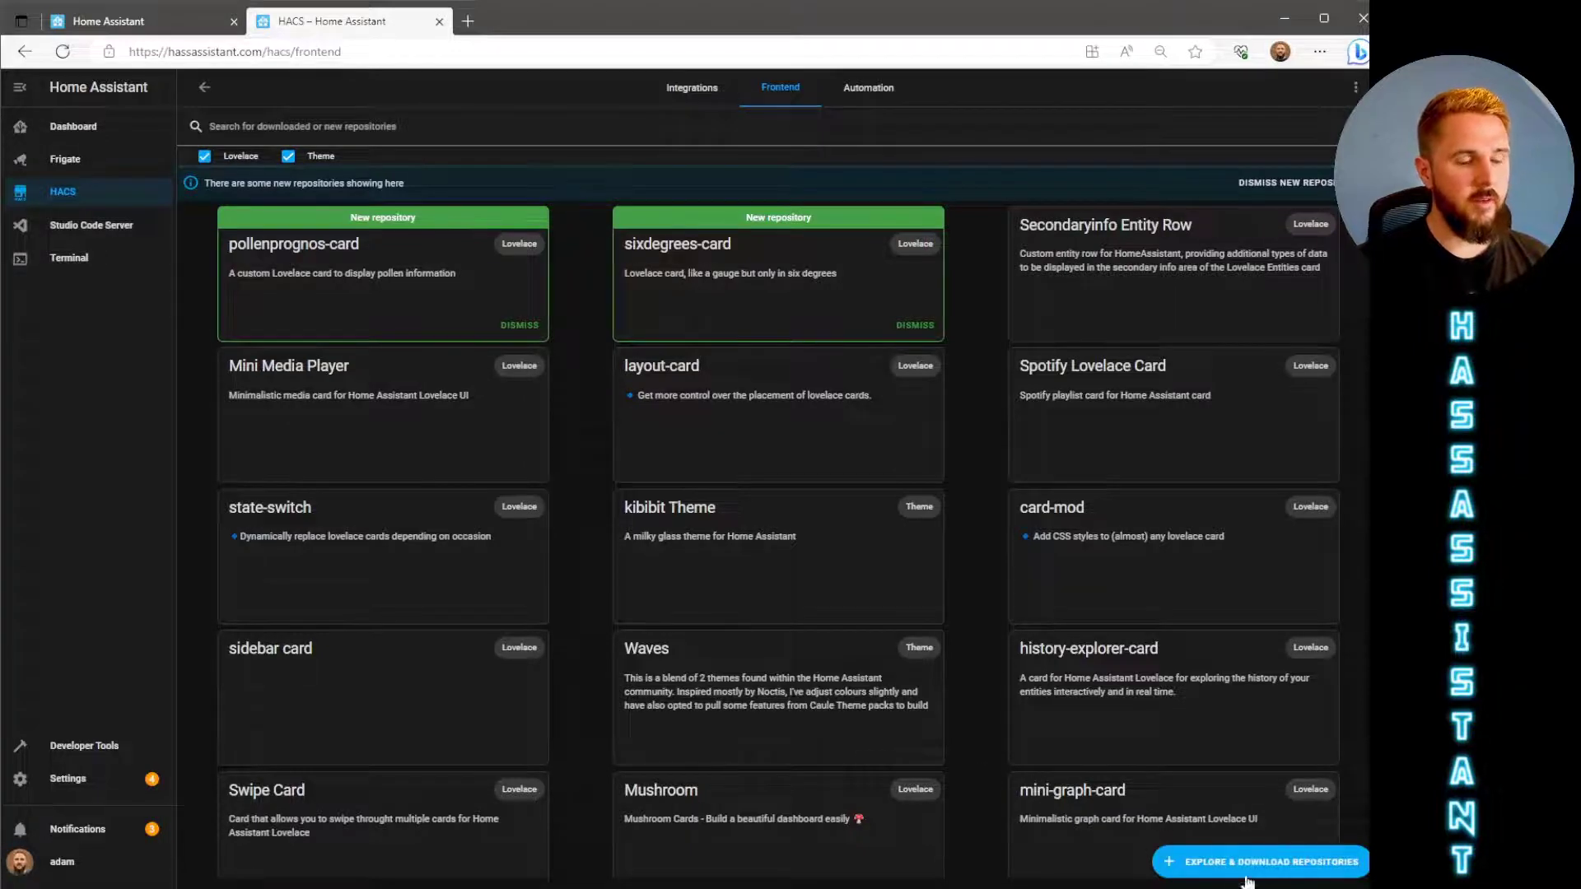
left_click(1260, 862)
type("frigate")
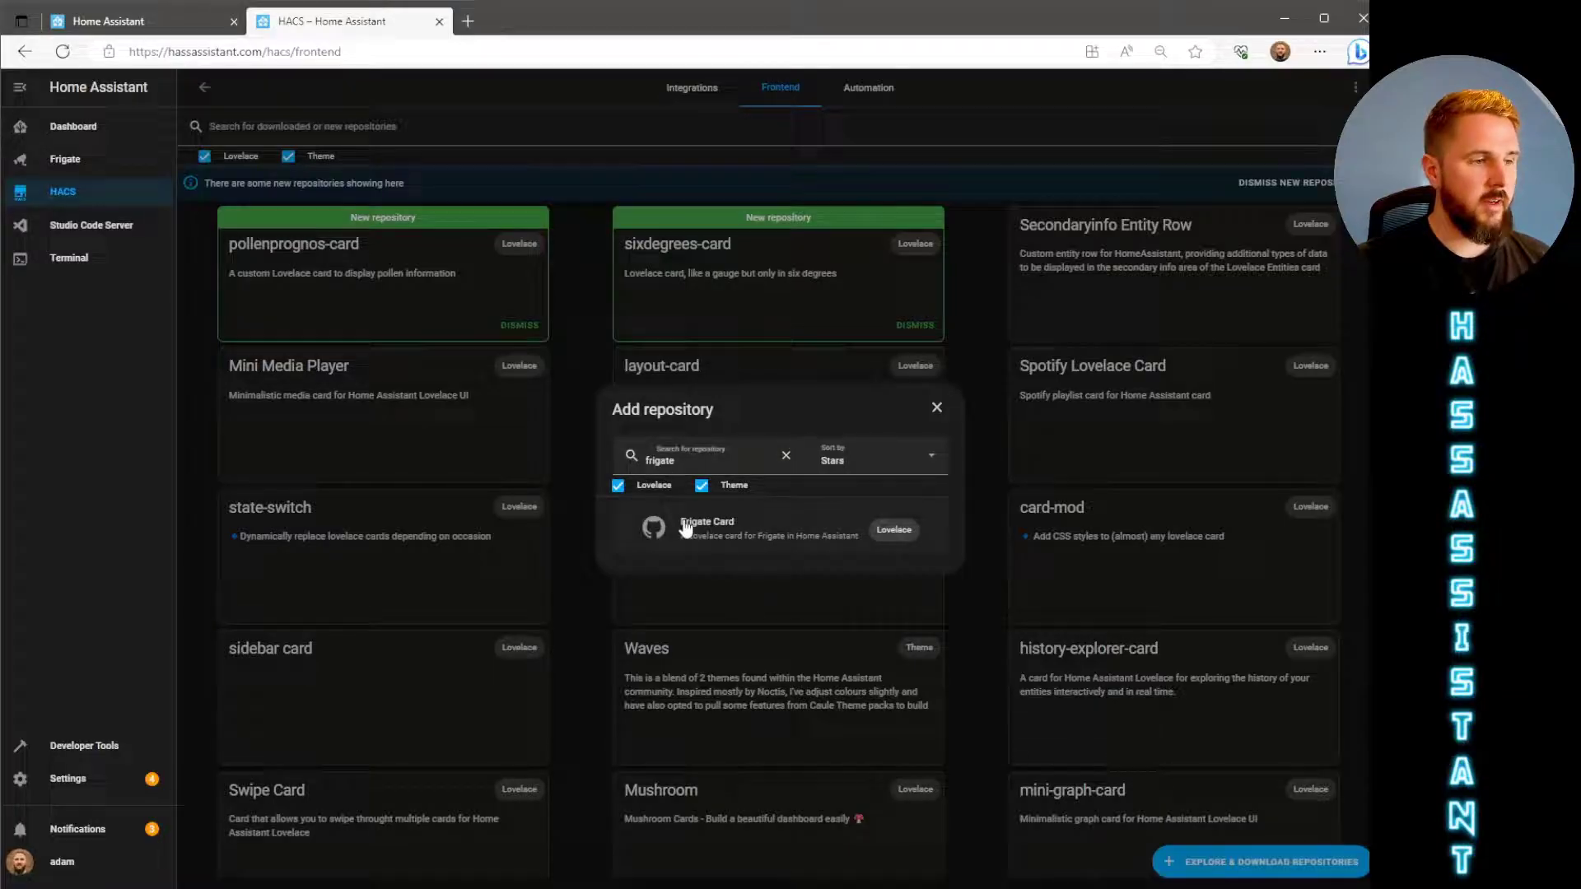
left_click(738, 528)
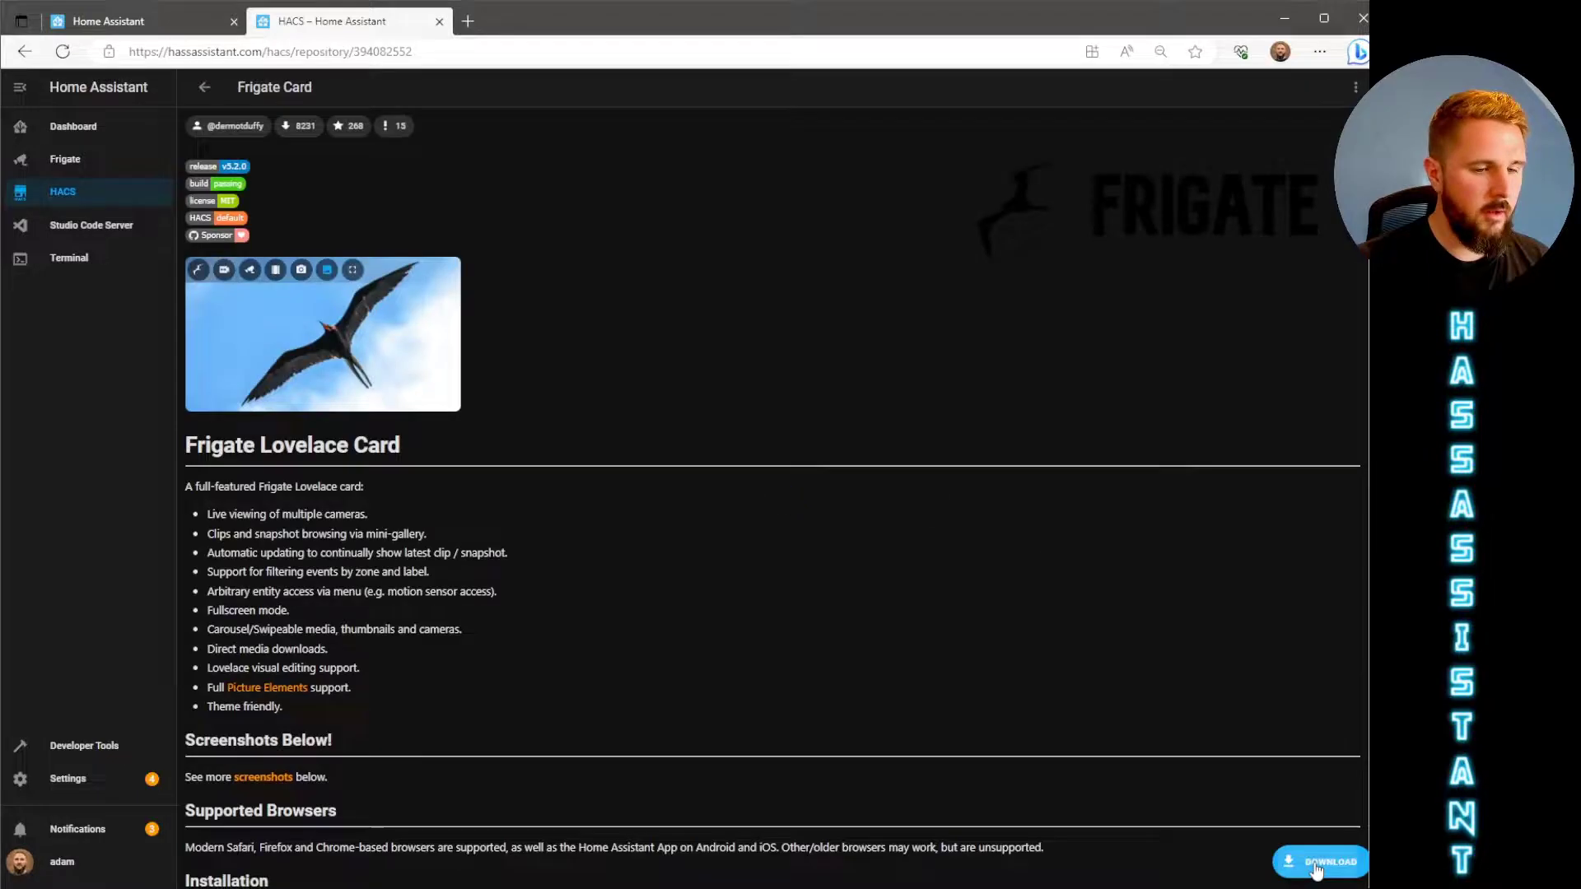
left_click(1292, 857)
left_click(959, 573)
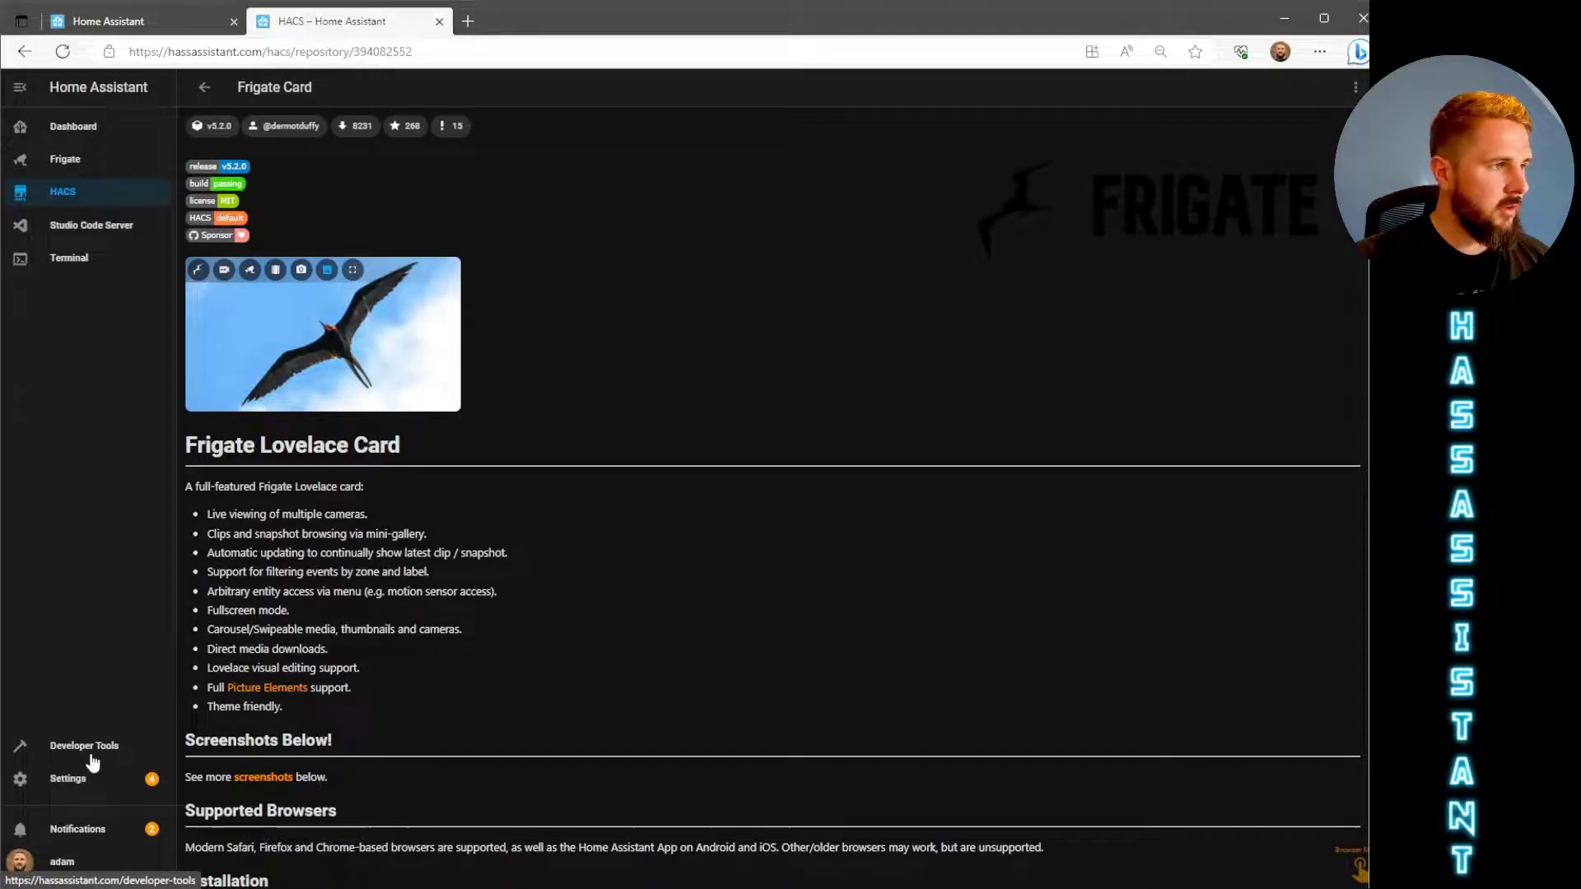
Run Check Configuration in Developer Tools YAML, then confirm a full Home Assistant restart.
left_click(91, 756)
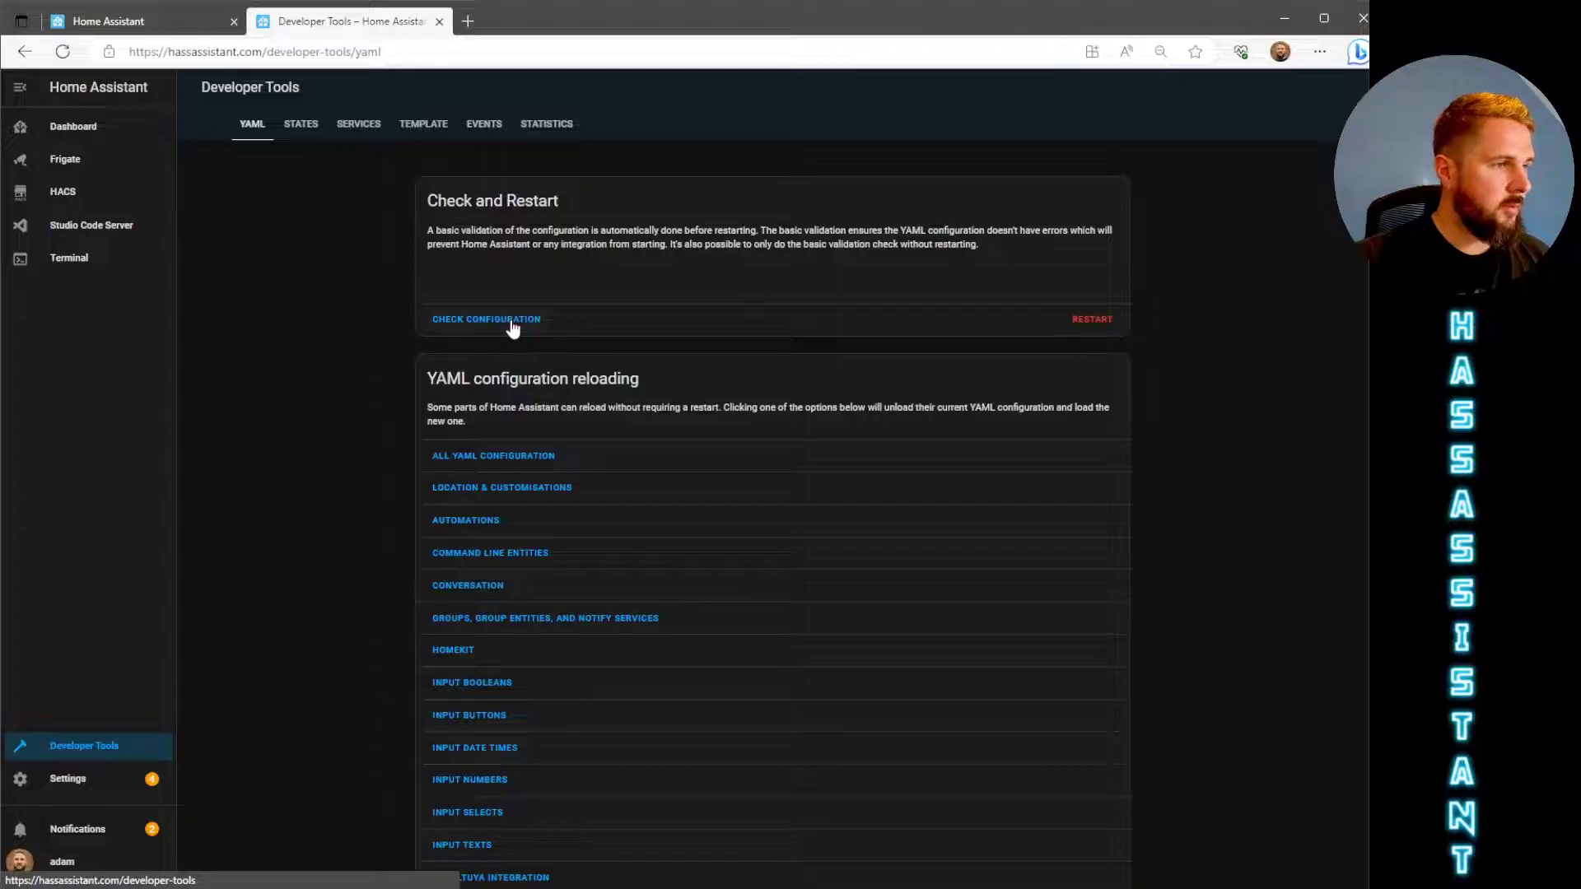
left_click(511, 321)
left_click(1079, 322)
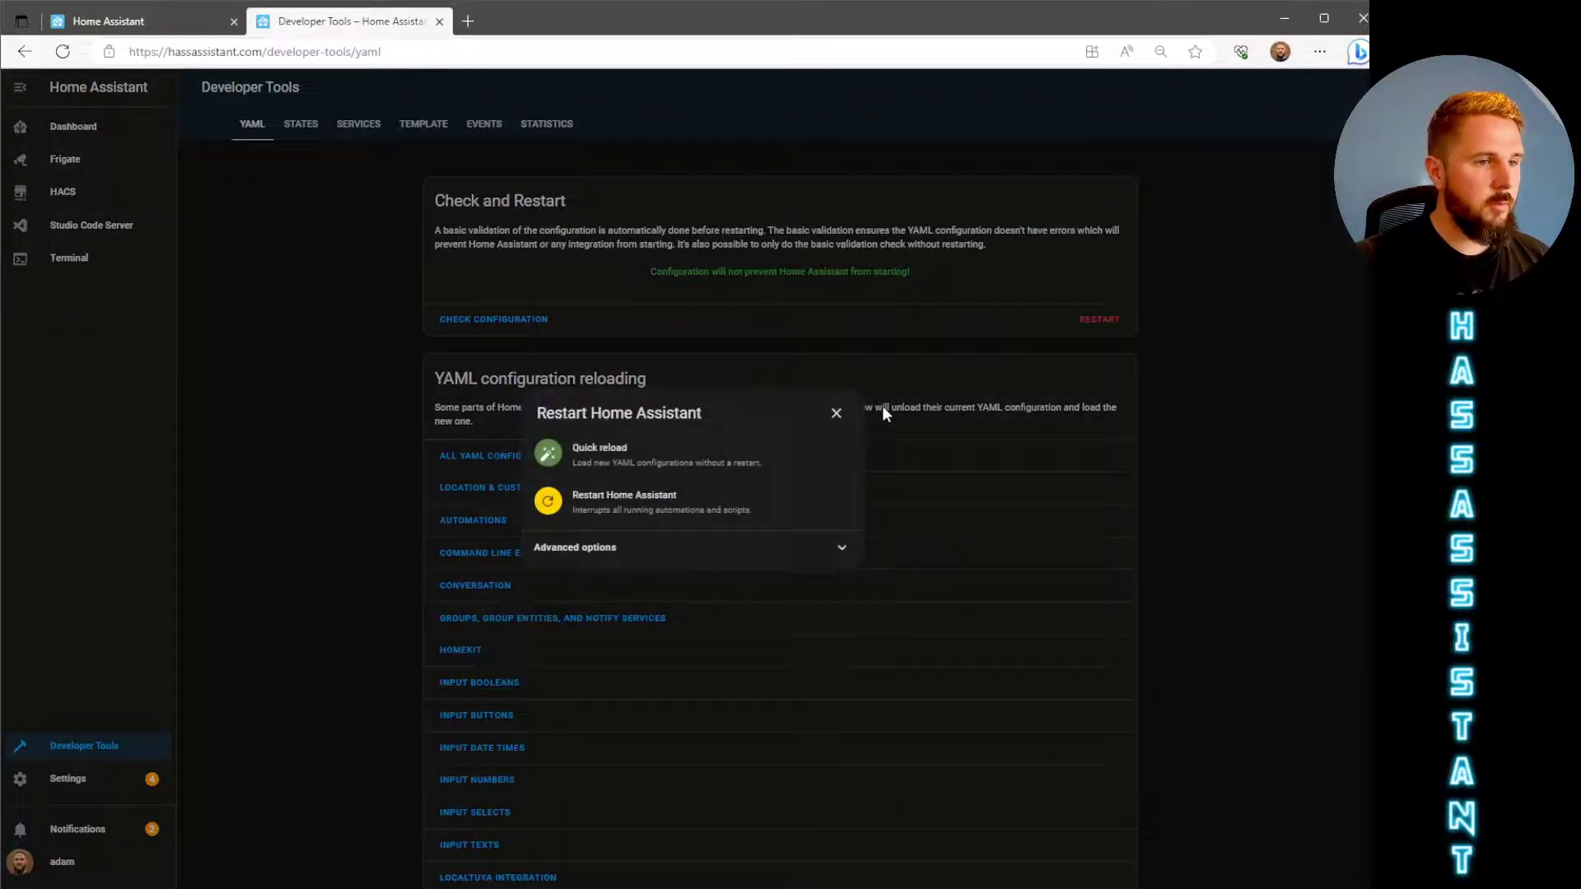
left_click(660, 517)
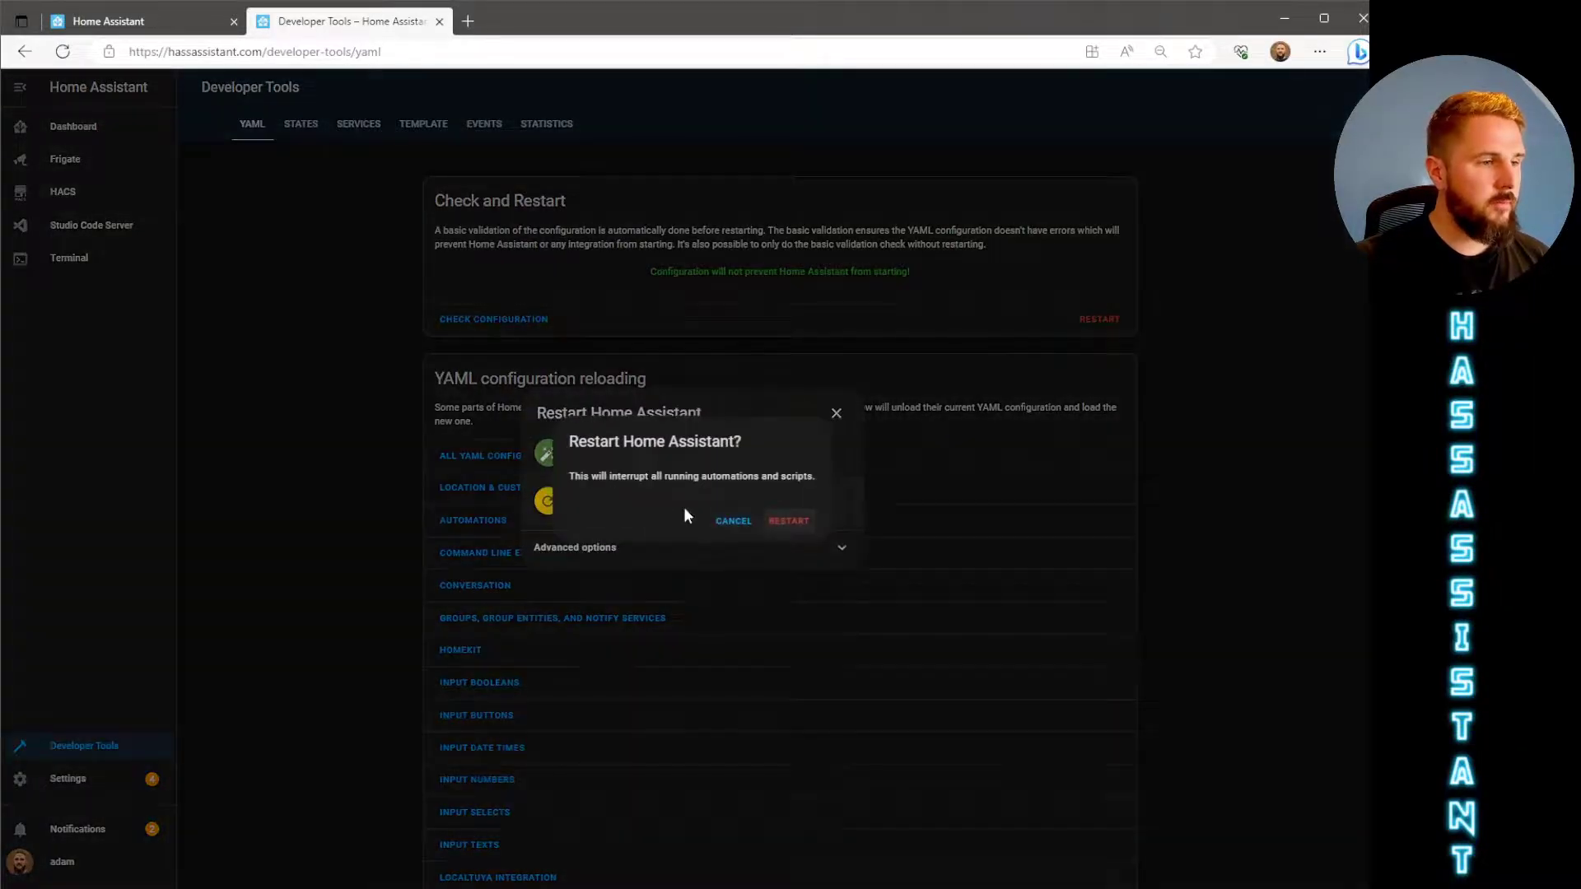
left_click(789, 521)
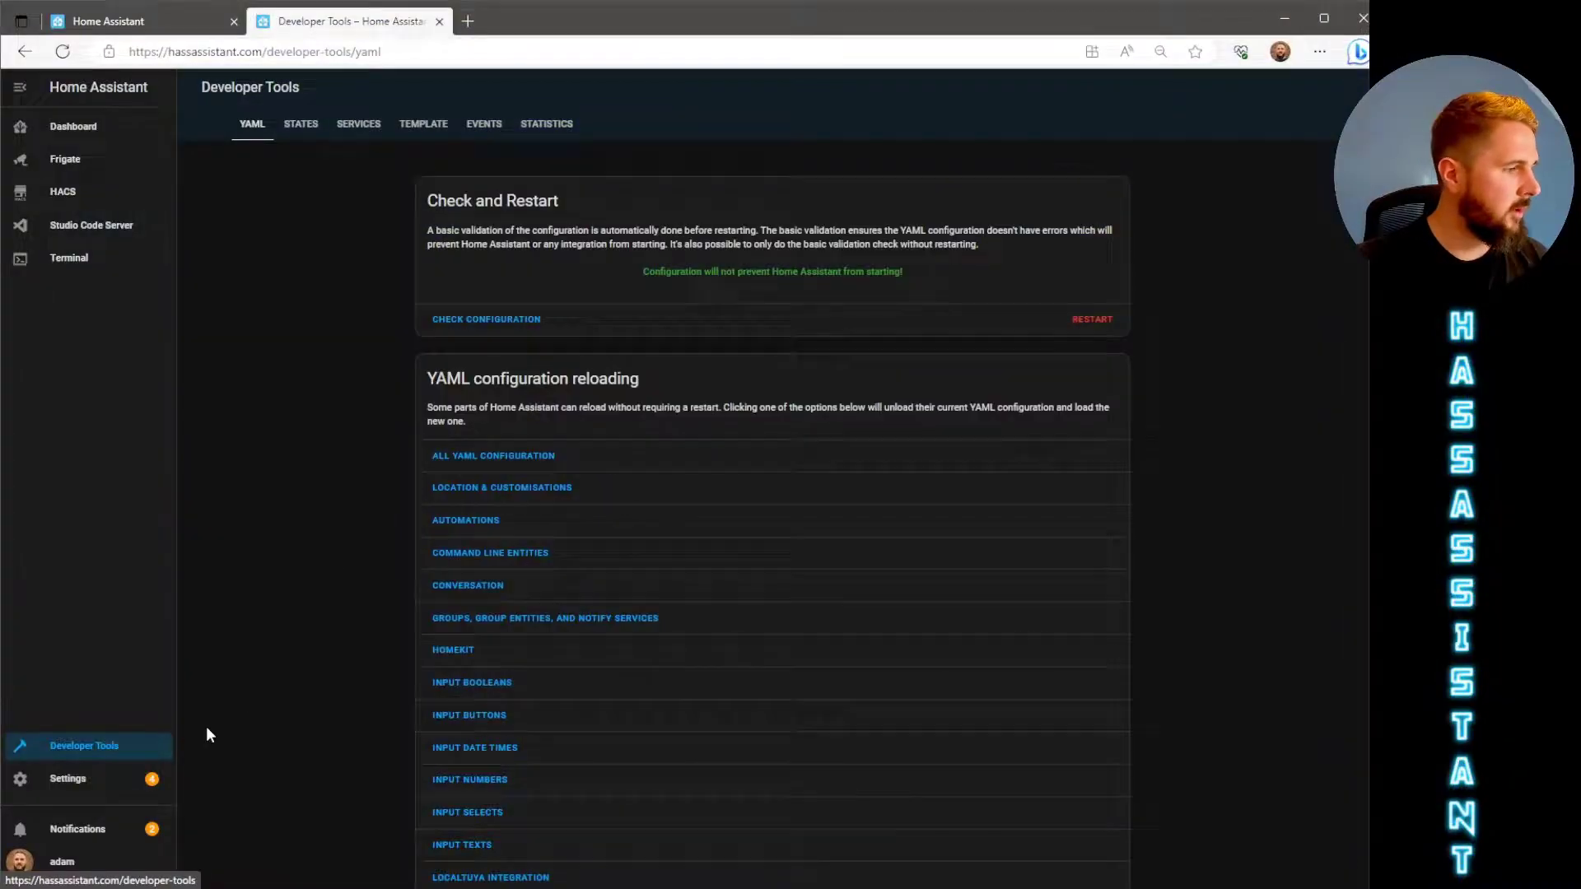
left_click(119, 780)
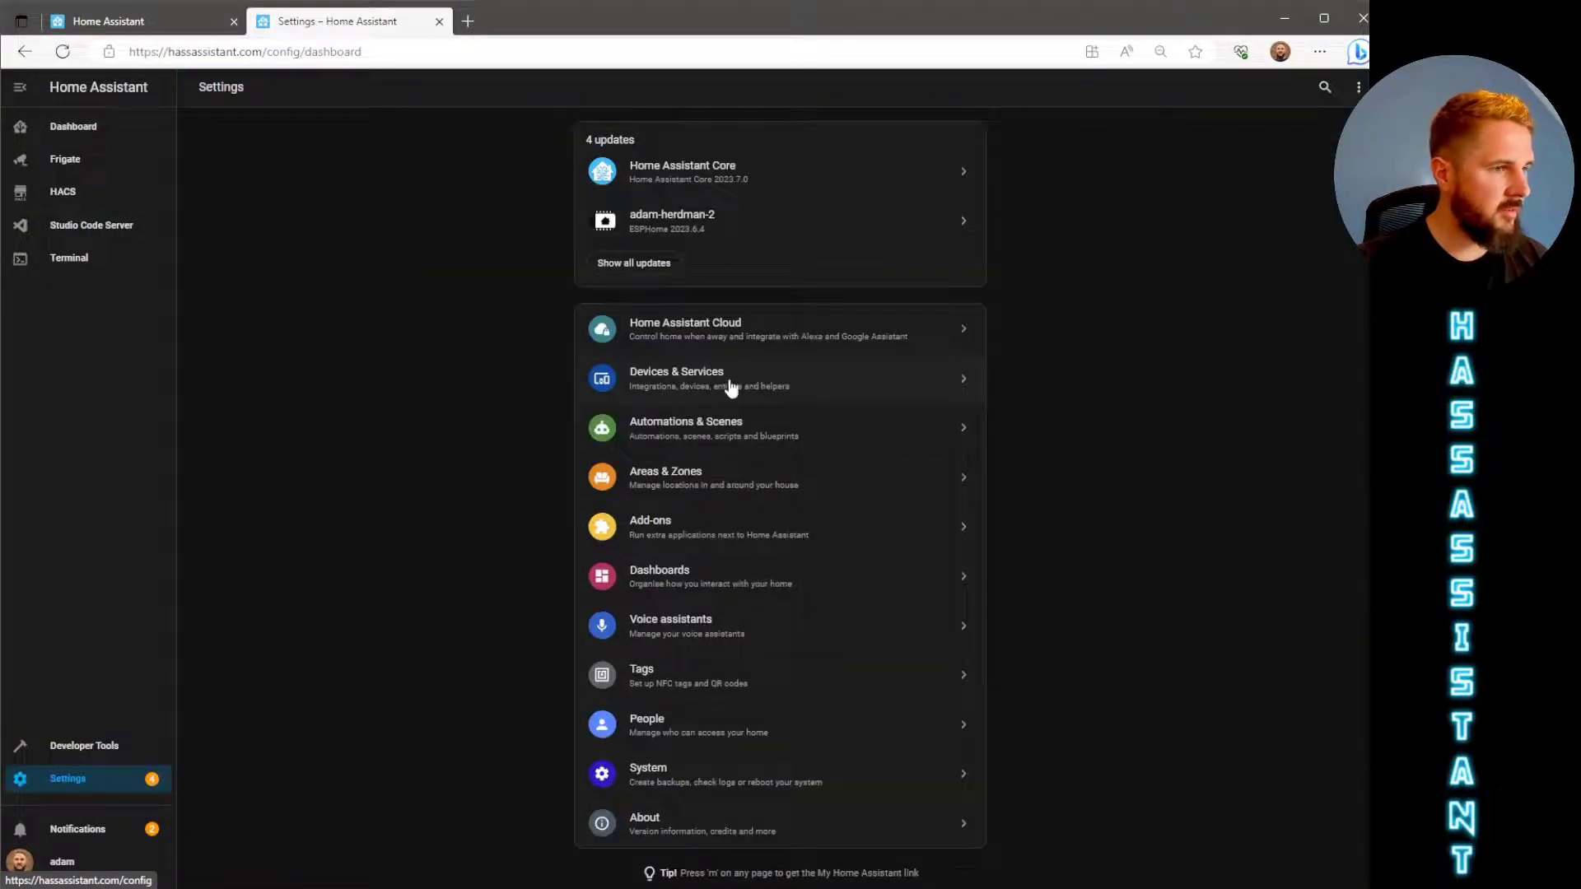
Start adding a new integration and choose Frigate.
left_click(777, 378)
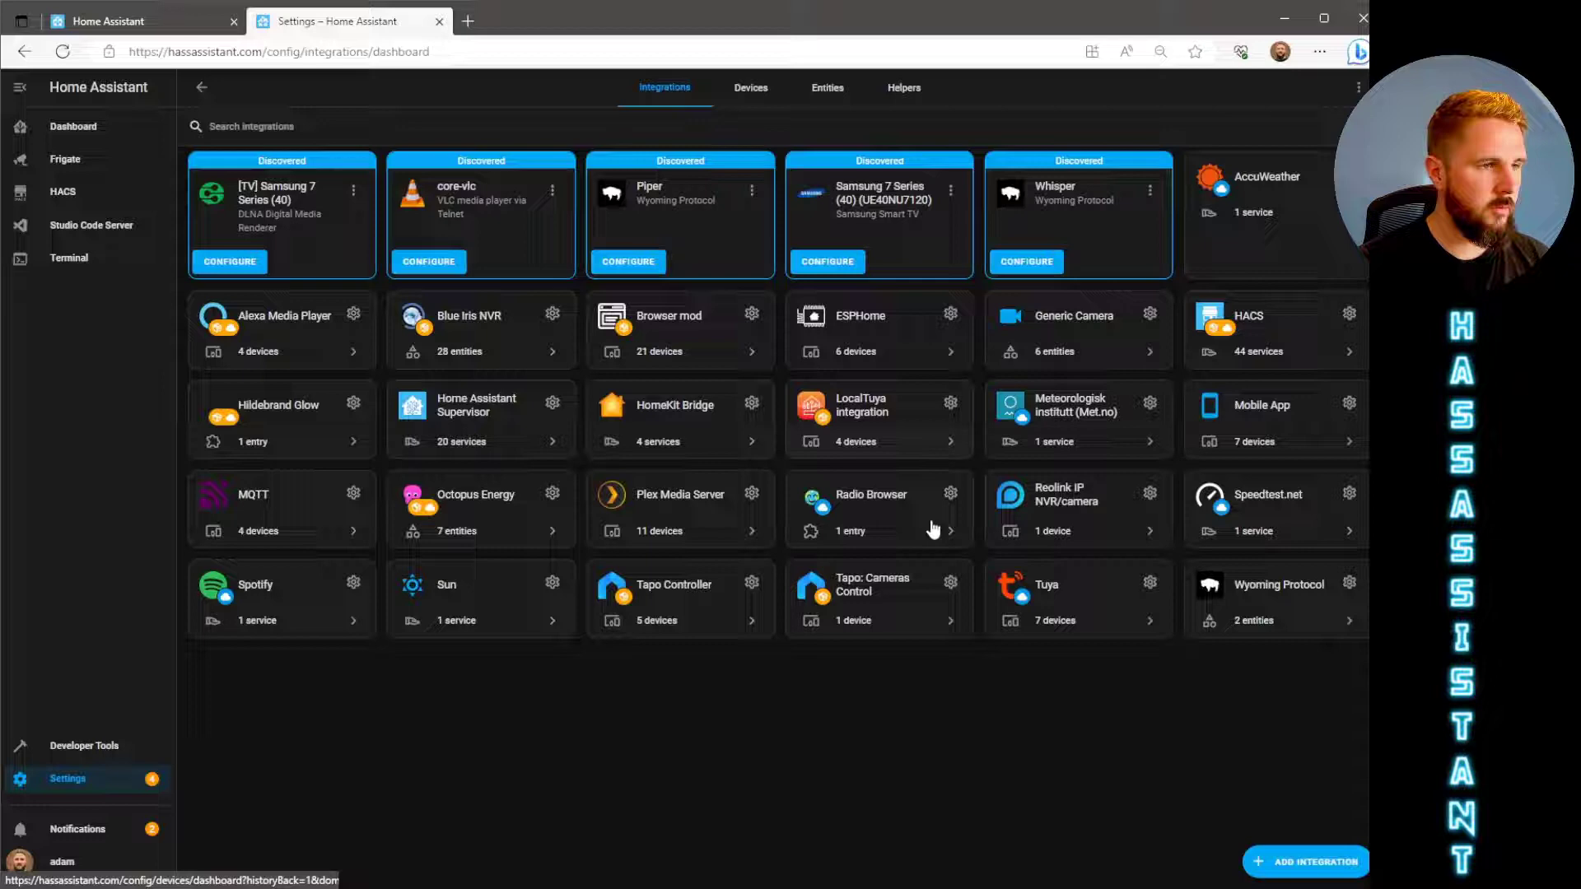
left_click(1319, 871)
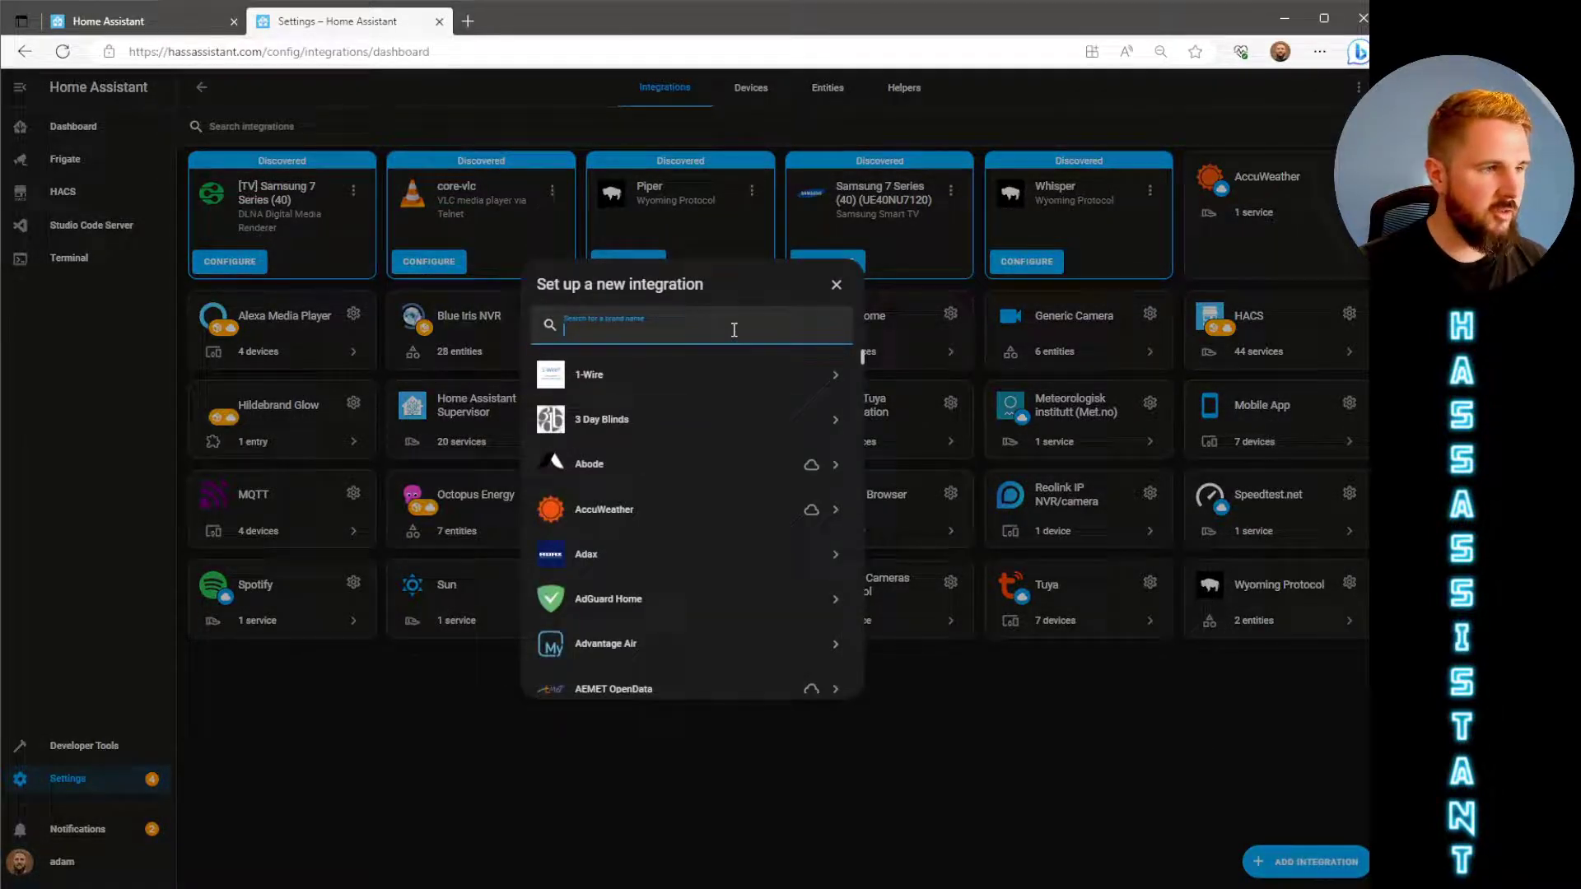
type("frigate")
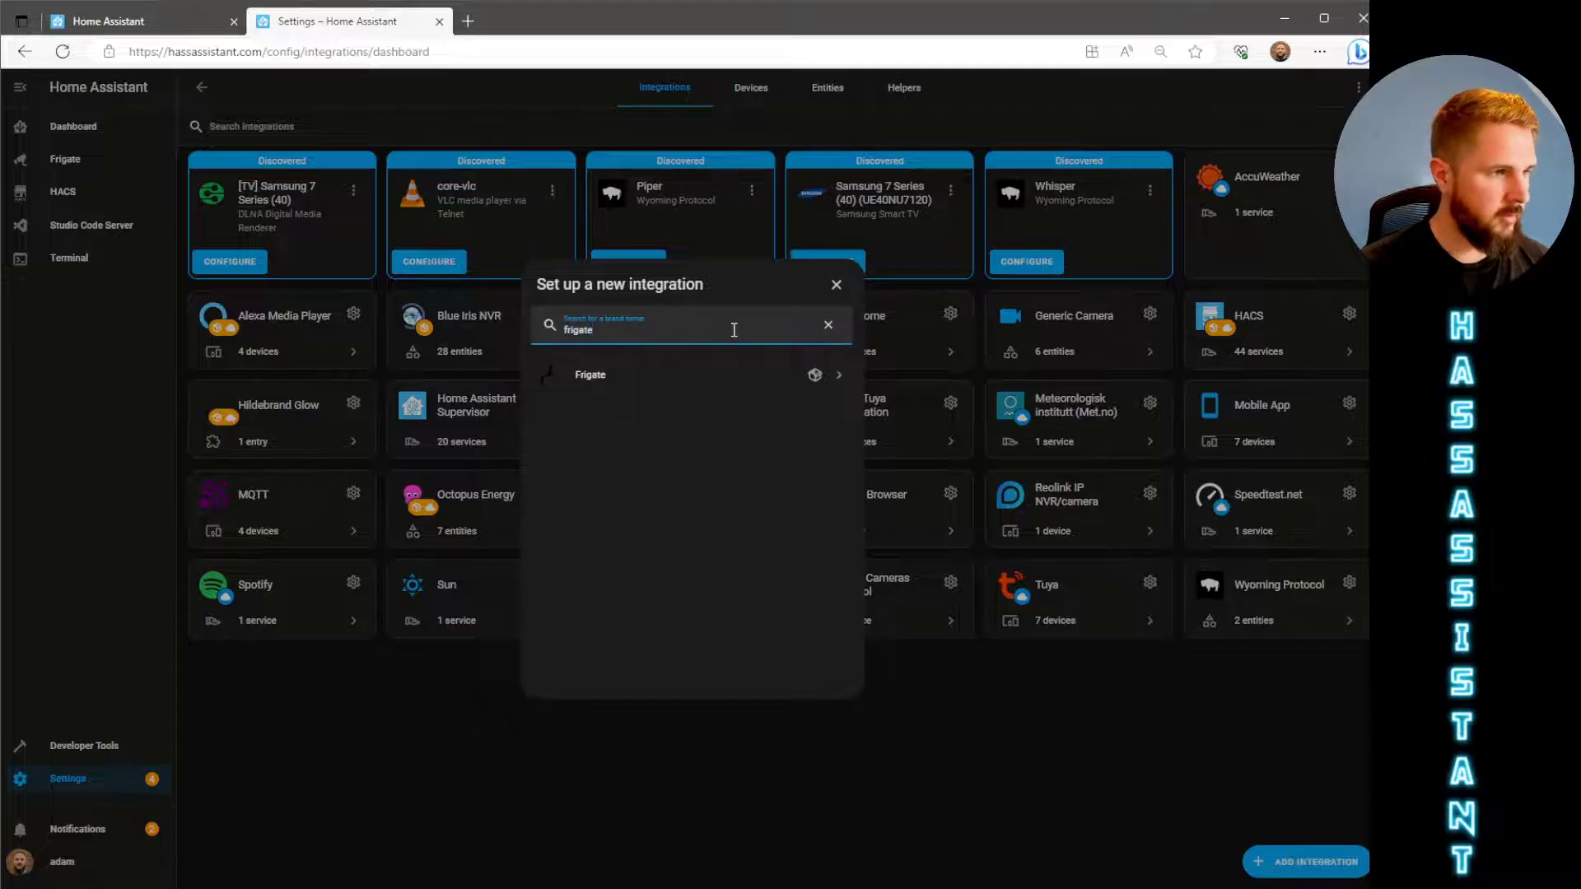
left_click(727, 390)
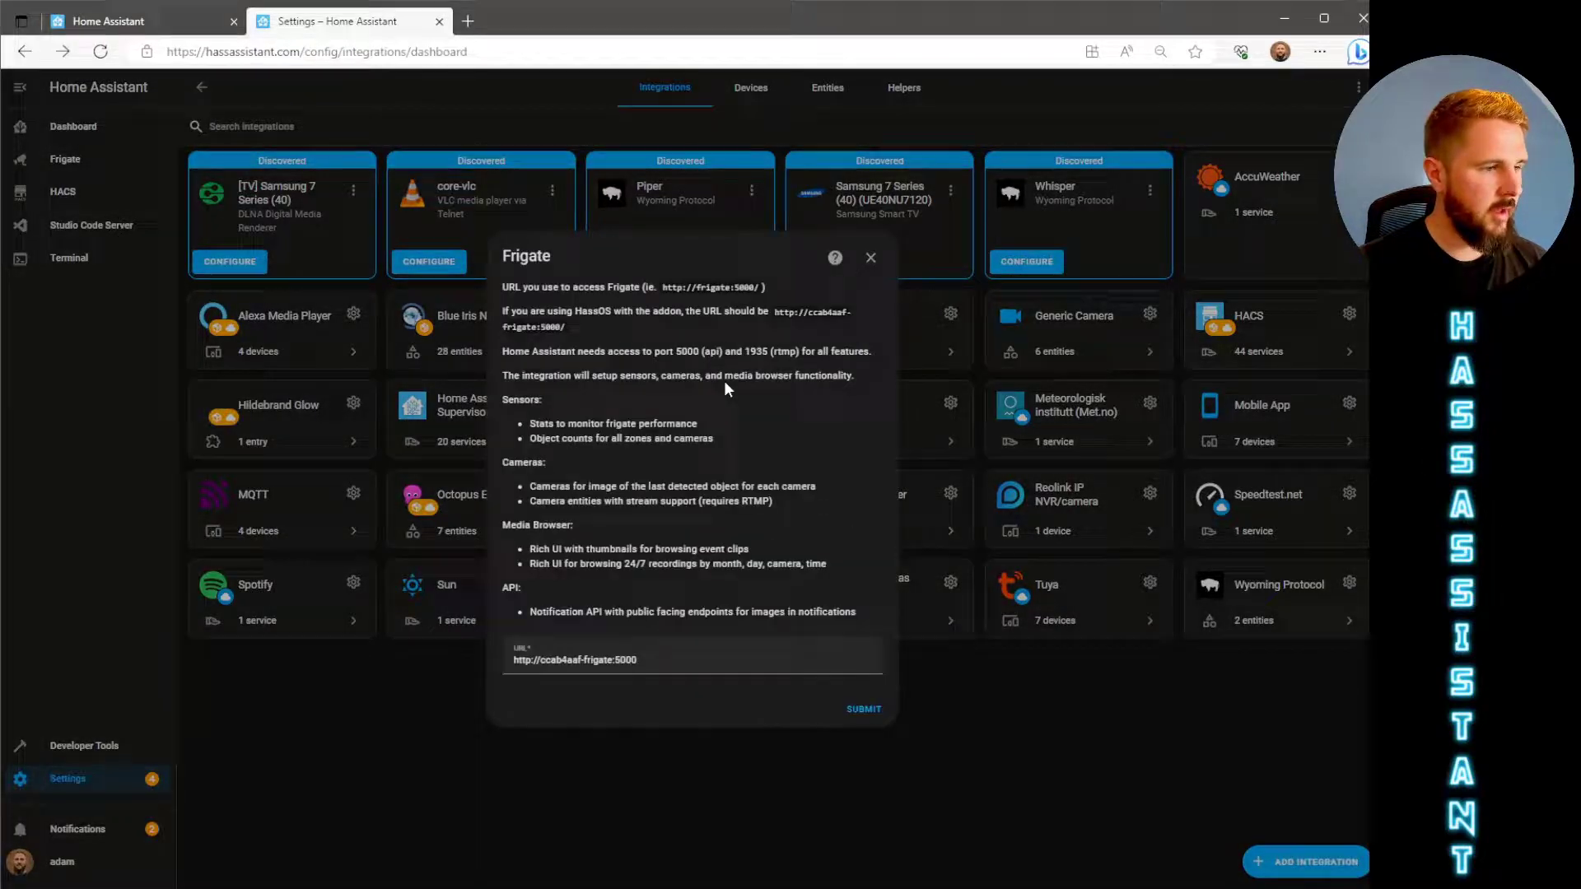
Submit the prefilled Frigate server URL, finish setup, and open the Reolink device among its 3 devices.
left_click_drag(644, 660, 511, 664)
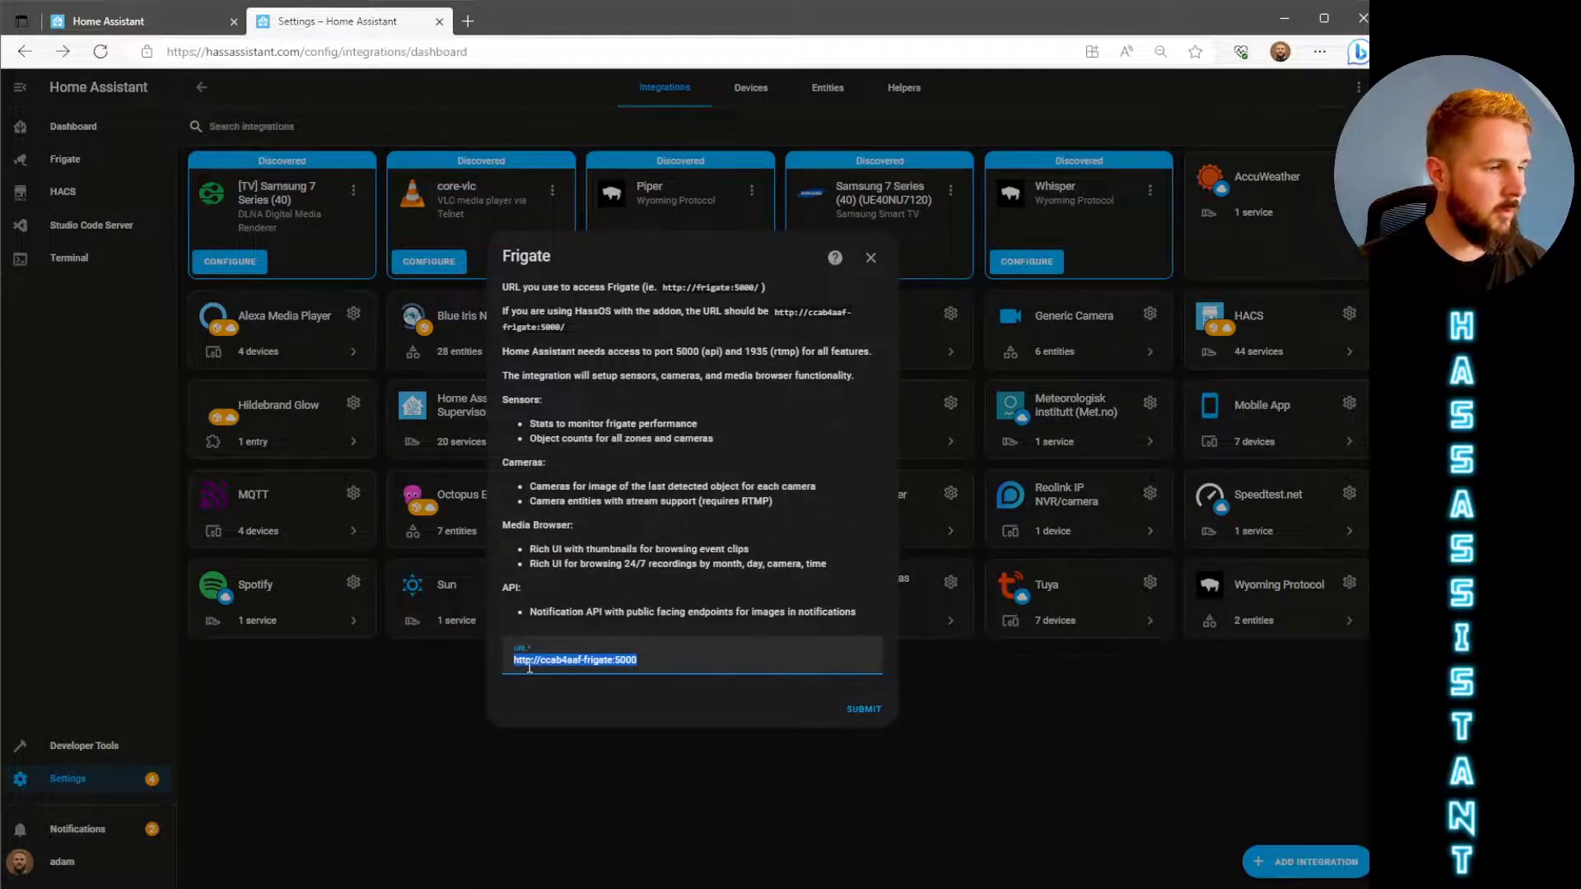
left_click(663, 664)
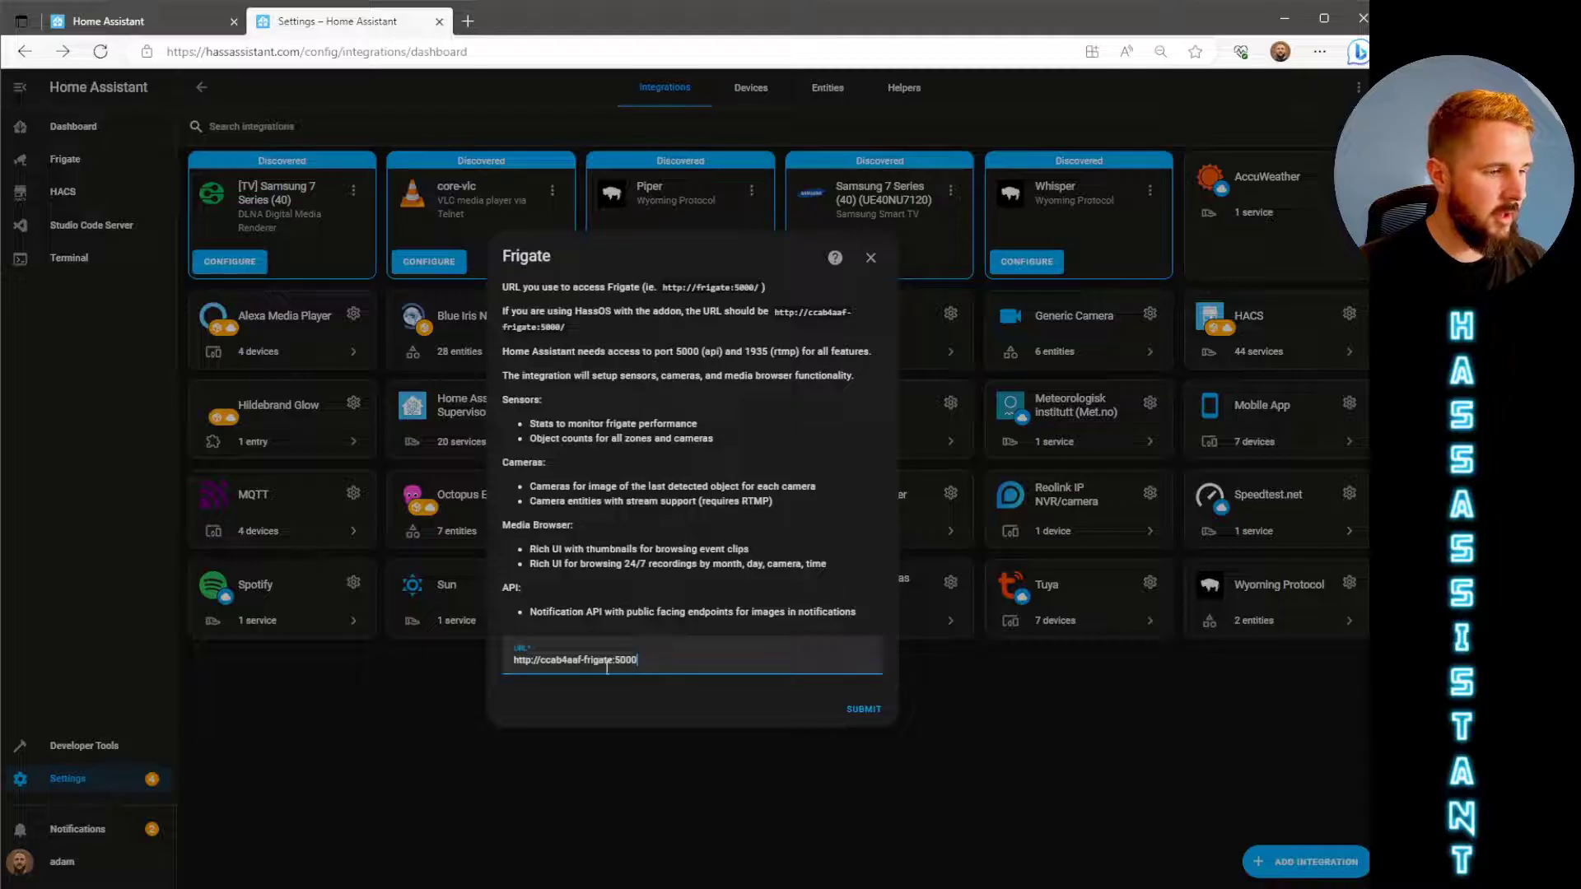
left_click(862, 712)
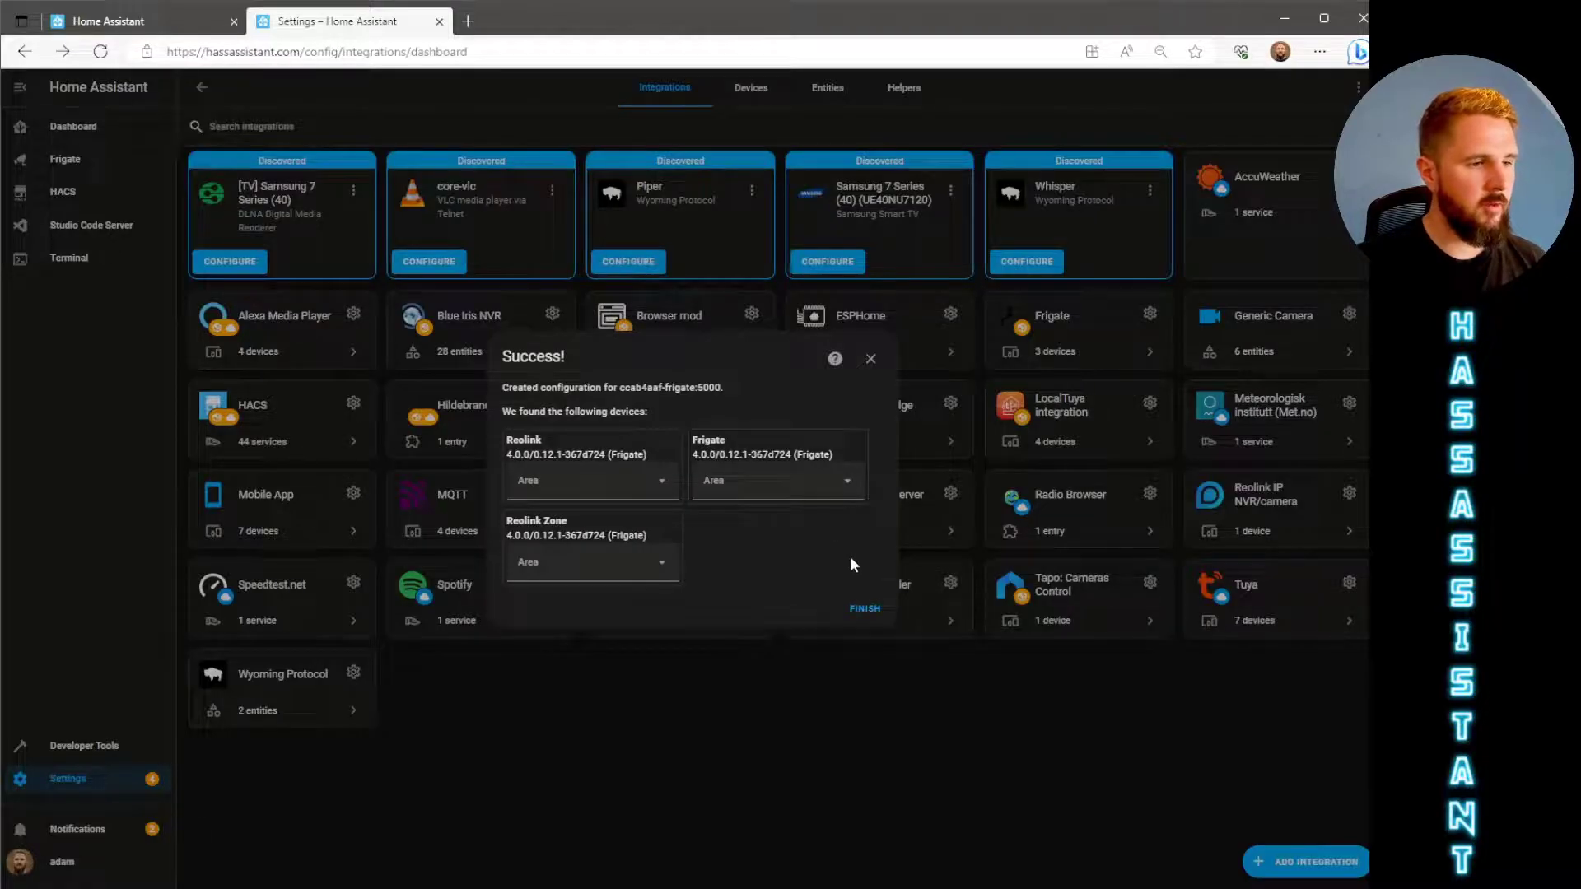
left_click(856, 610)
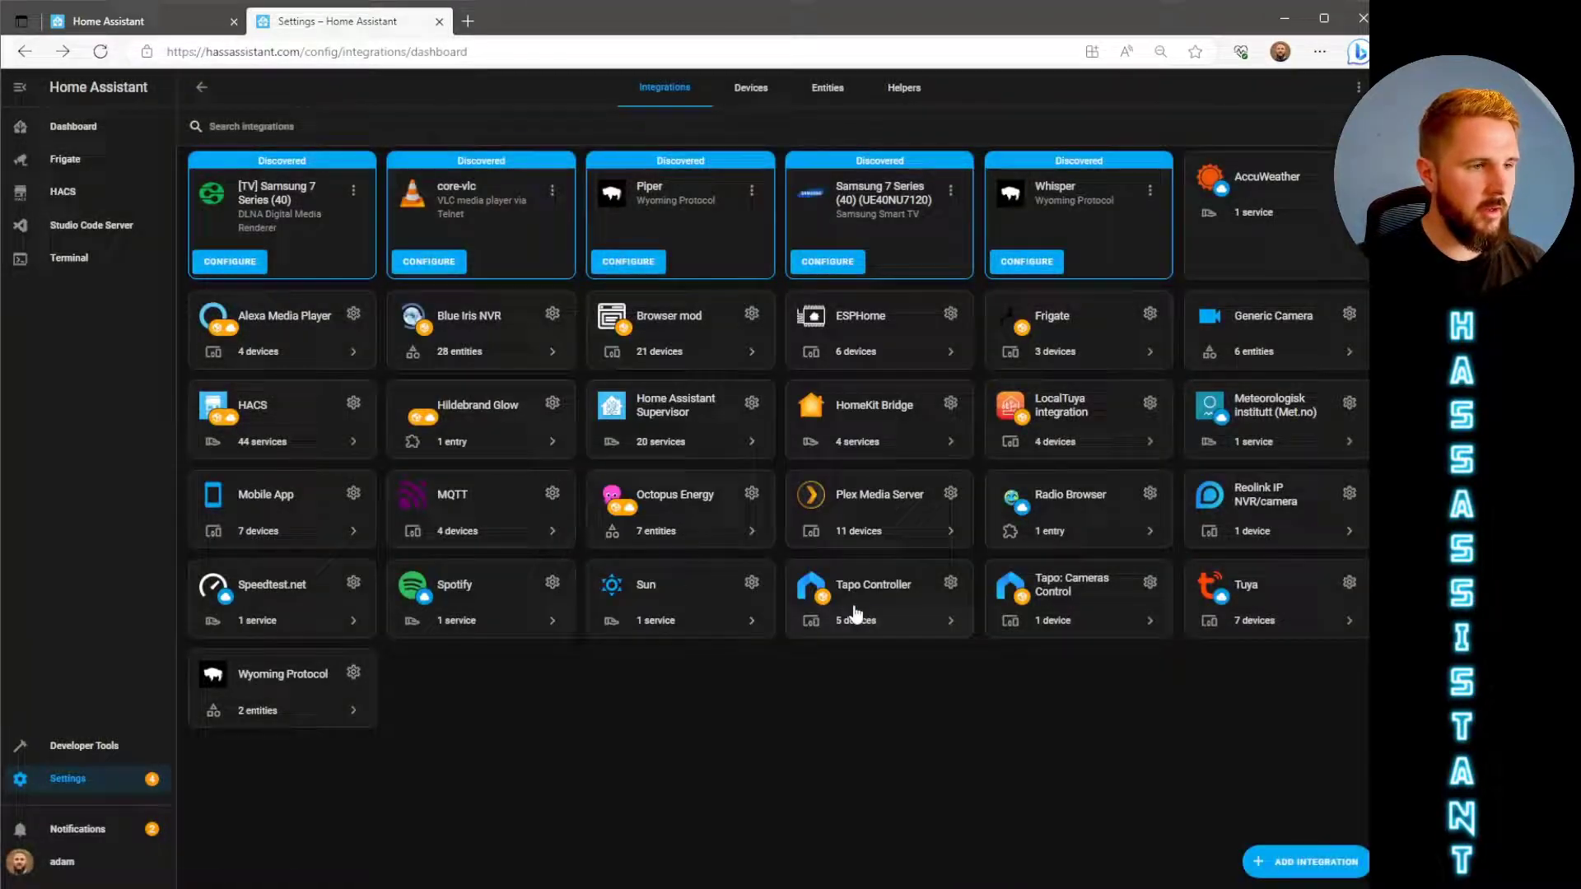
left_click(1058, 351)
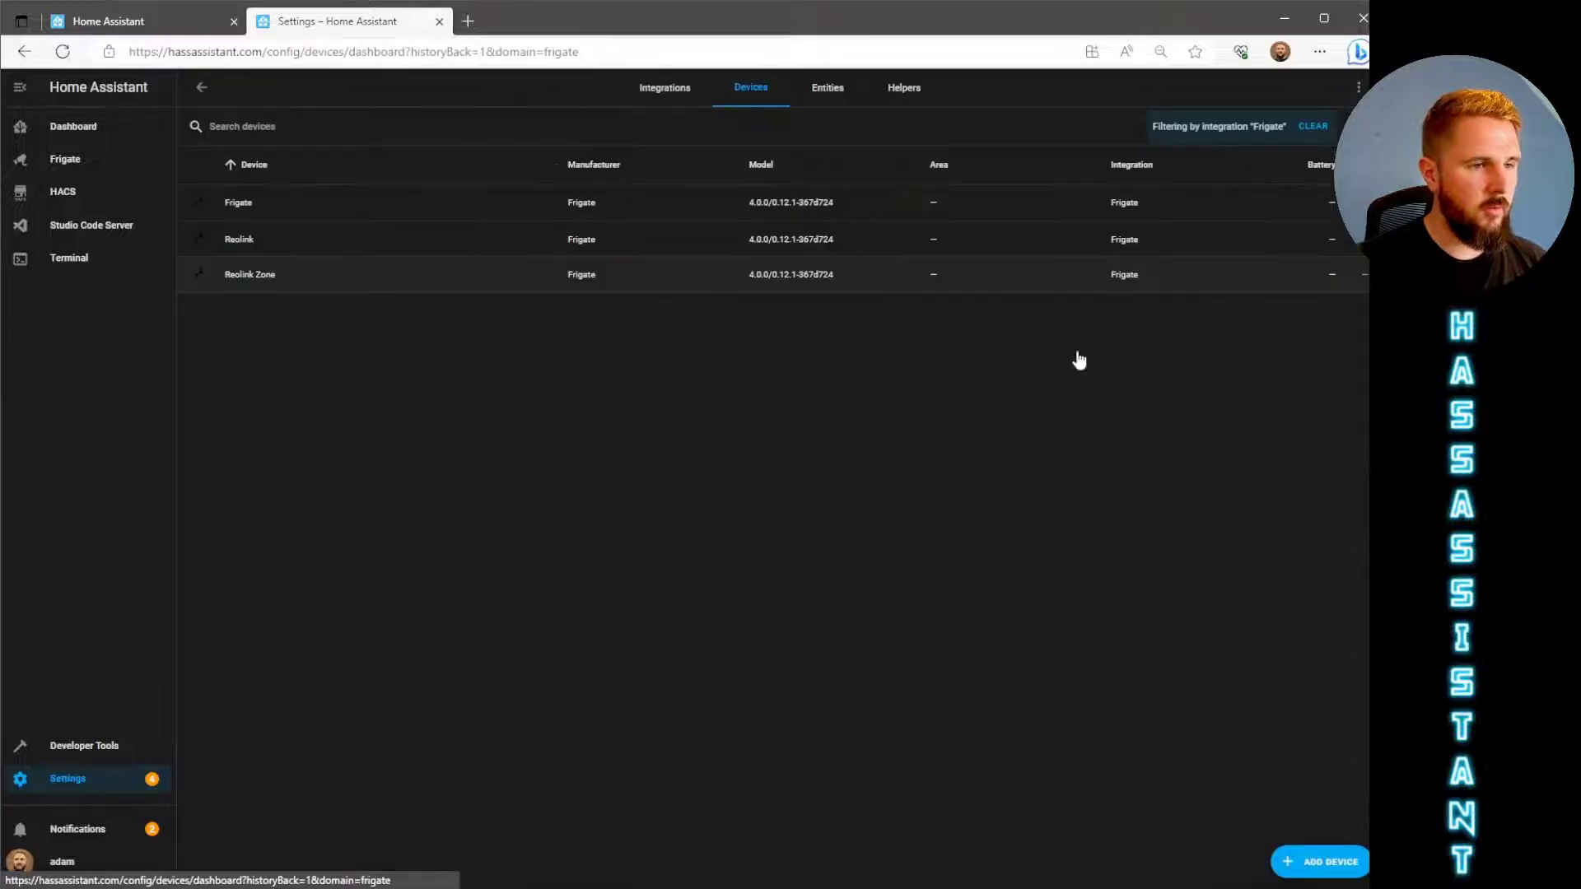
left_click(571, 239)
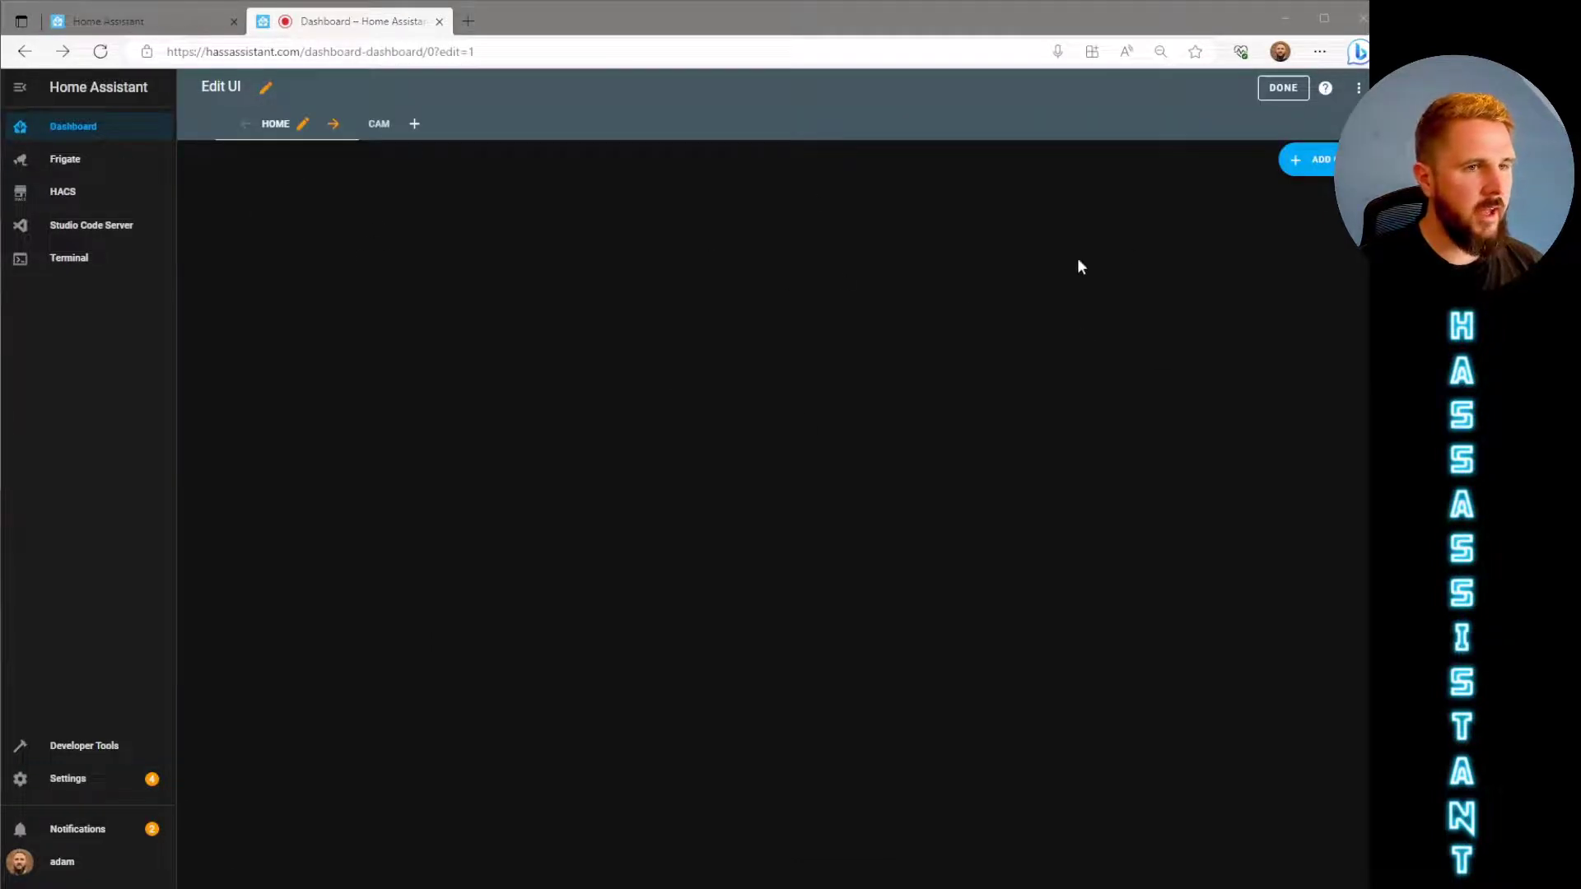
Add a Manual card to the Home view and paste the custom:frigate-card YAML for camera.reolink.
left_click(1306, 168)
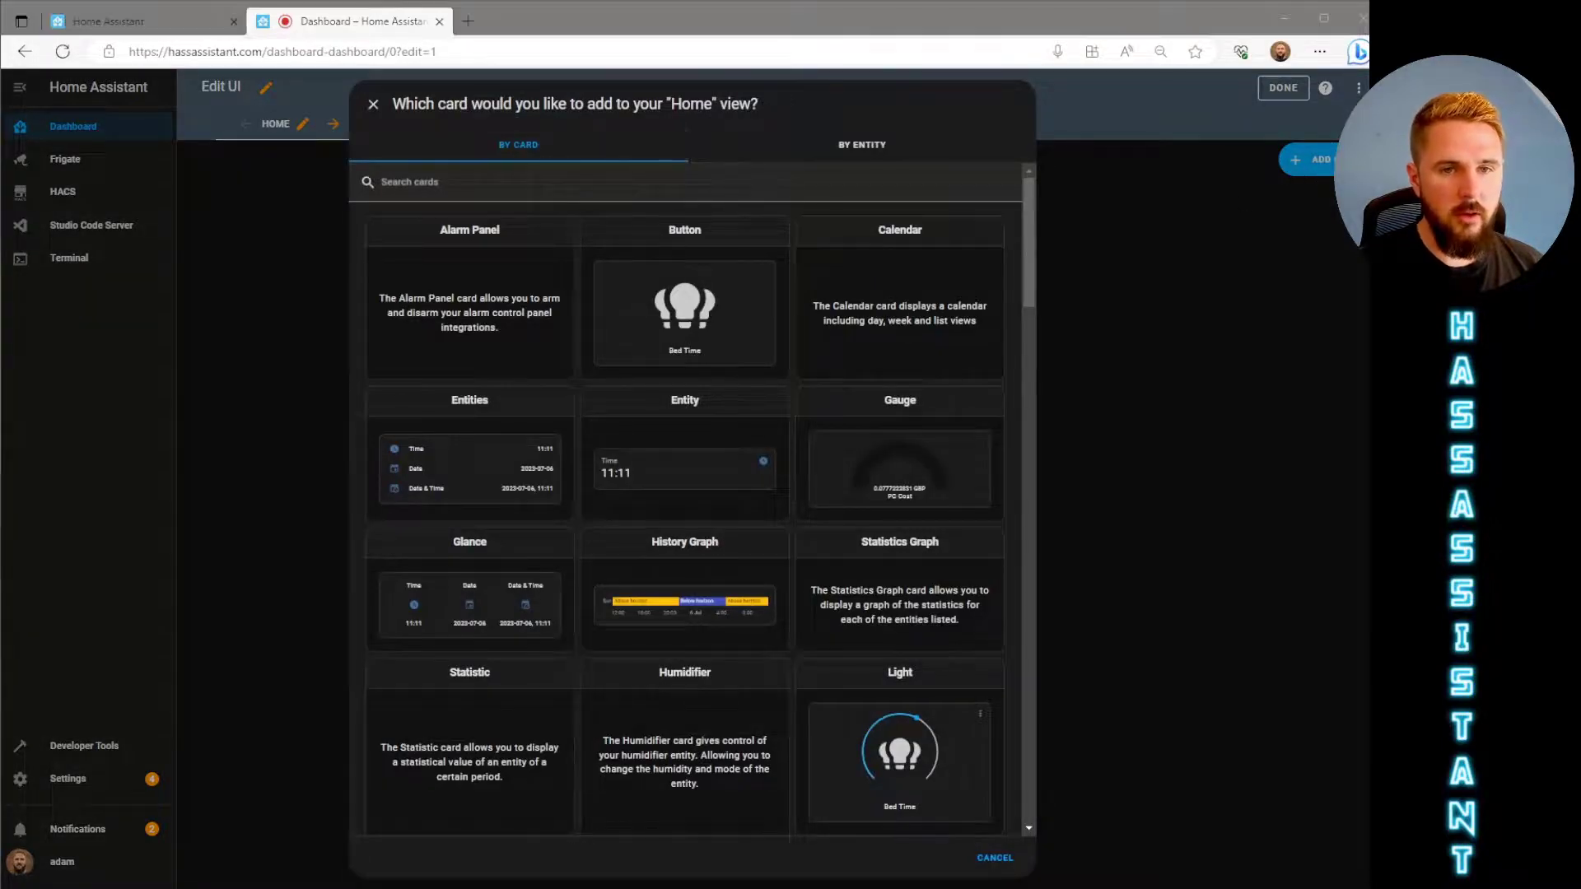
left_click(579, 175)
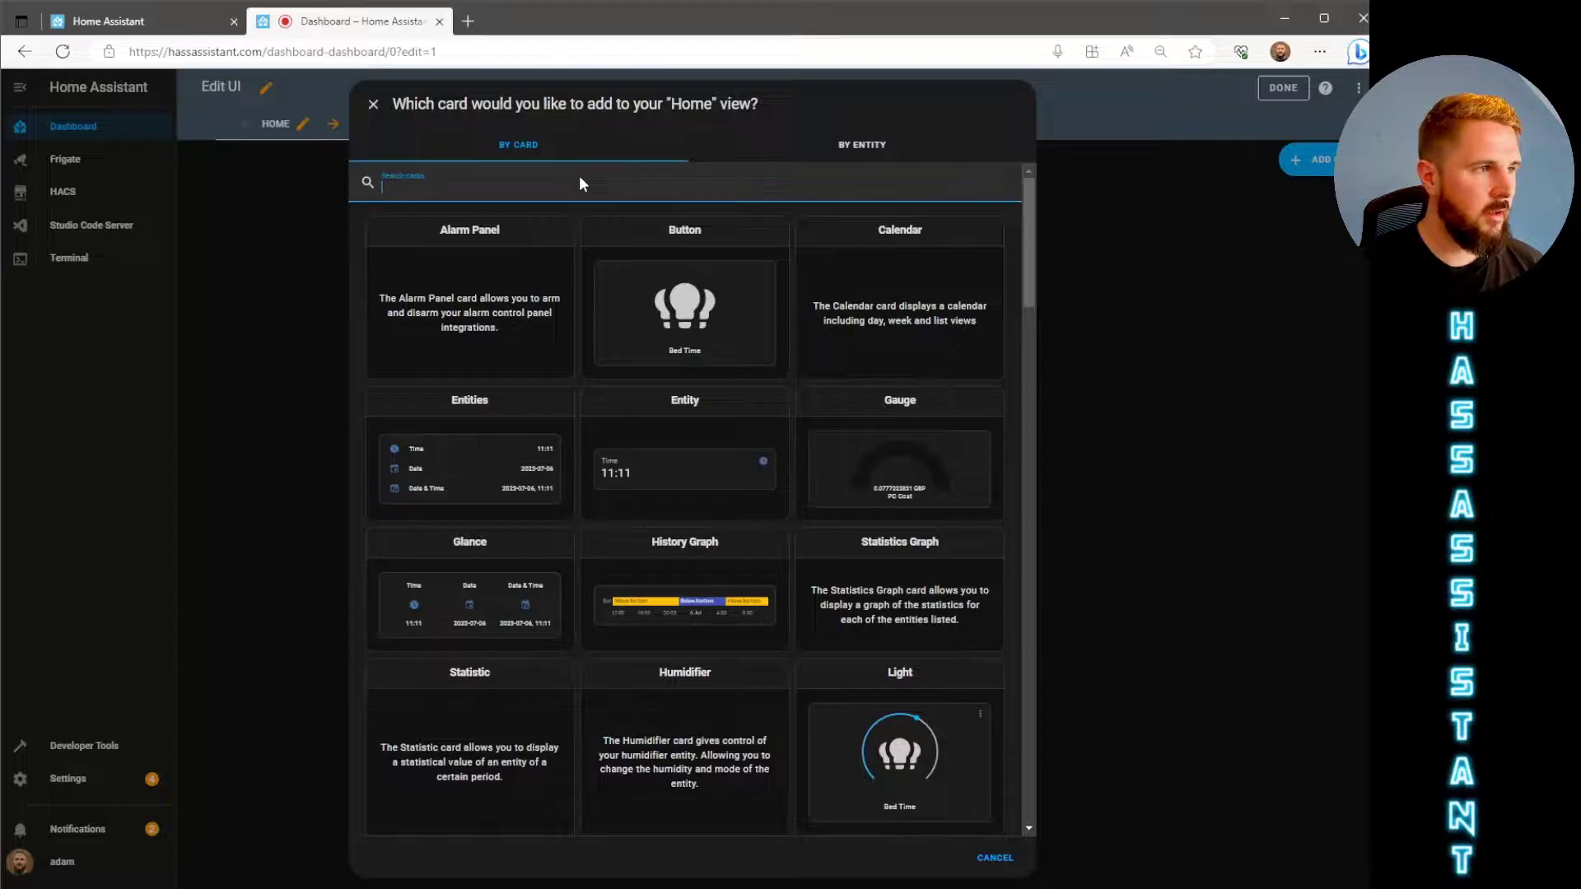
type("manual")
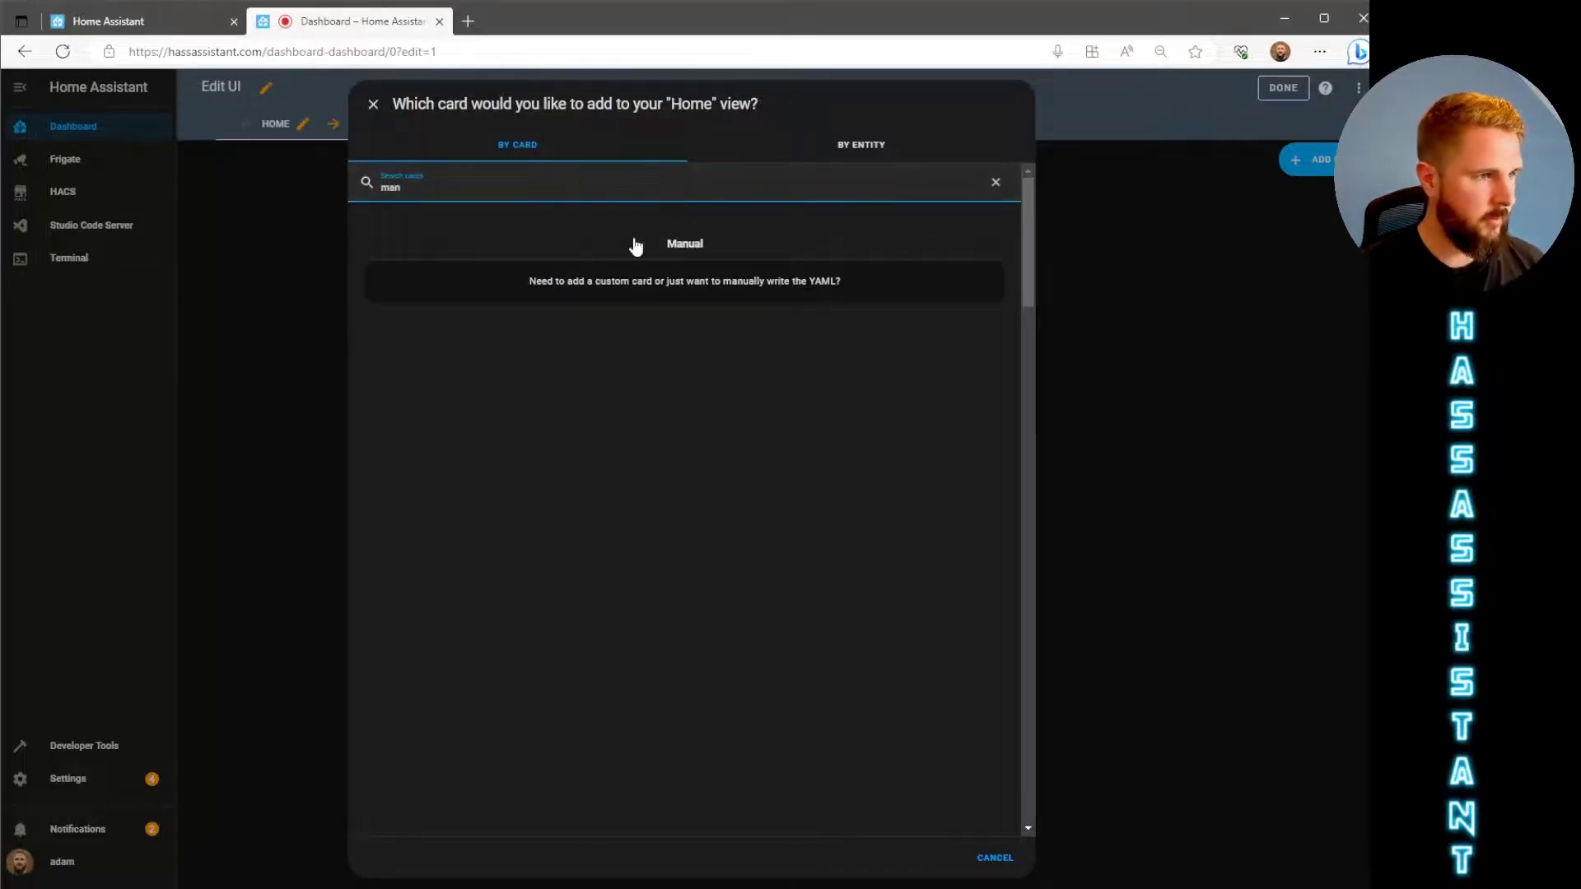
left_click(650, 262)
left_click(458, 195)
key("ctrl+a")
key("ctrl+v")
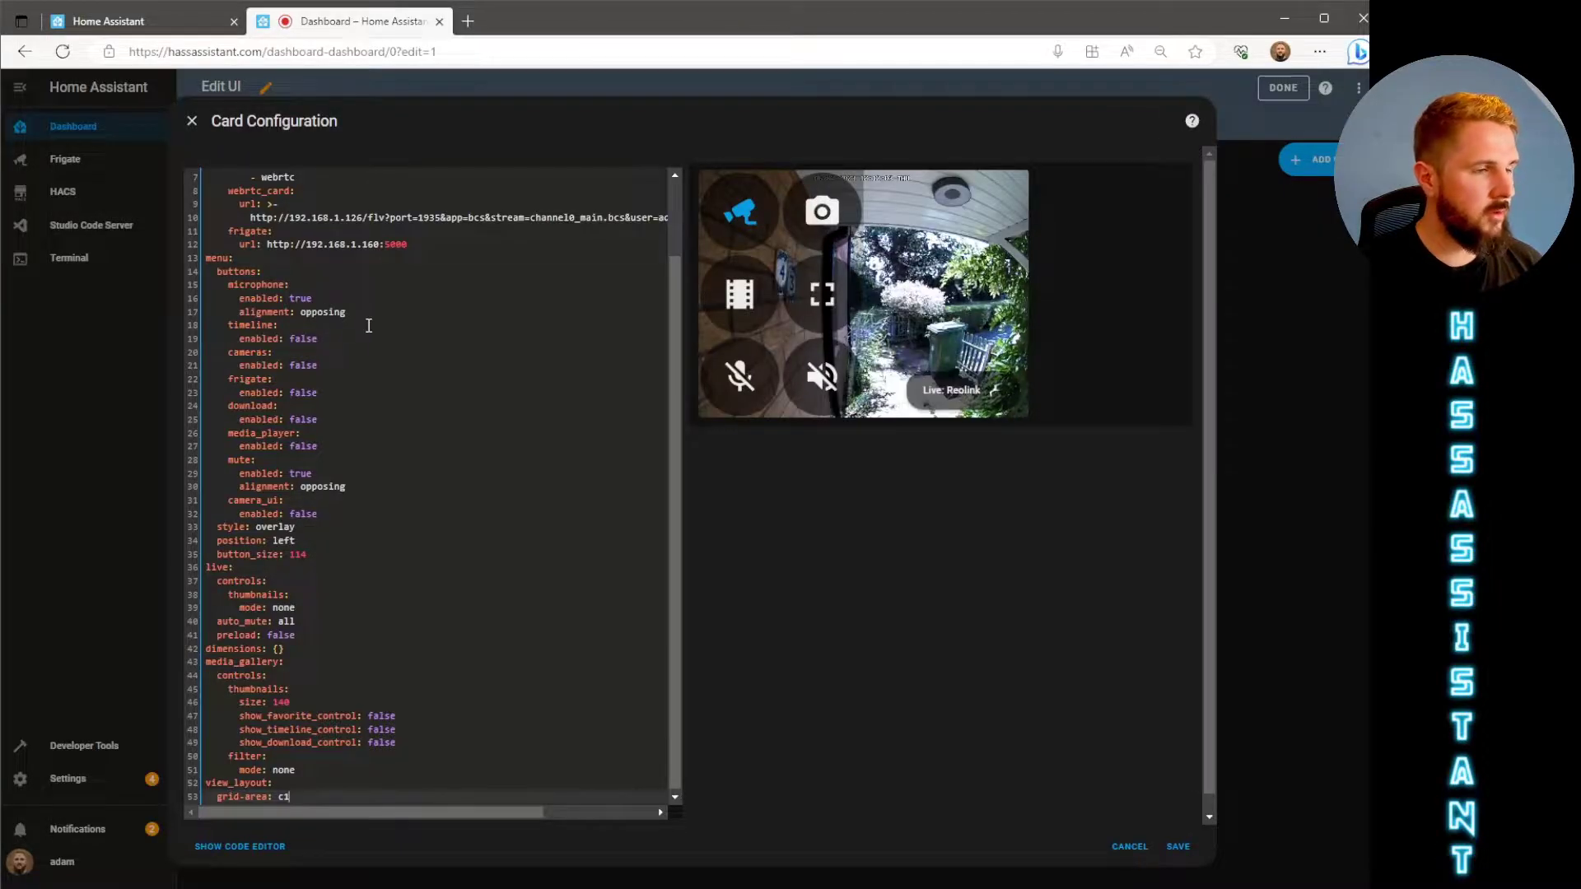
scroll(343, 424, "up", 2)
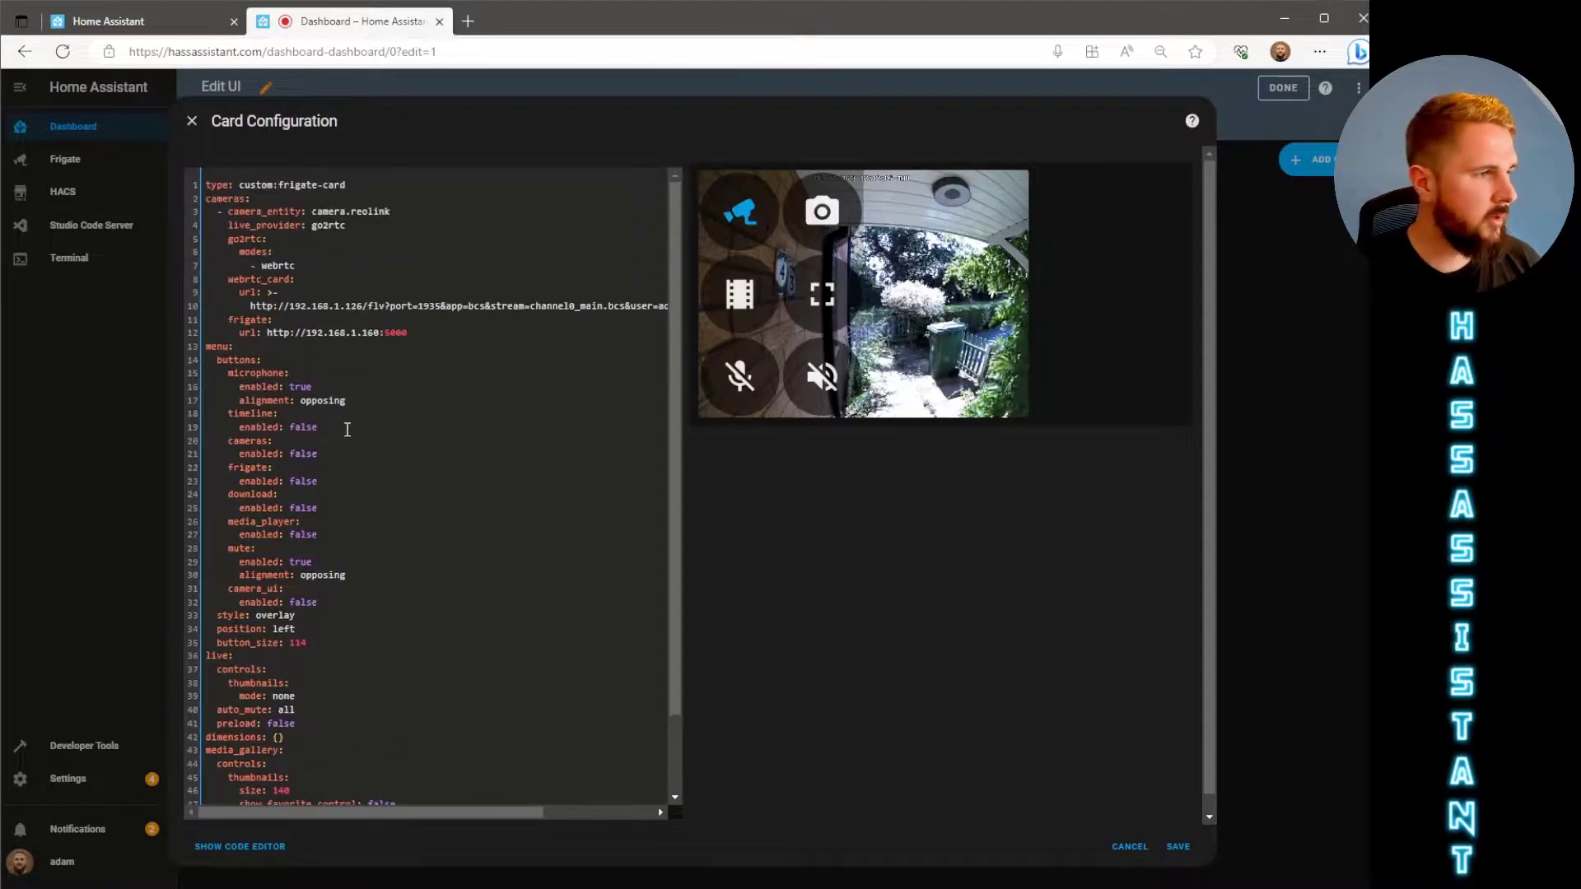
scroll(343, 423, "down", 2)
In the card's visual editor, set Menu > Button: Microphone type to Toggle.
left_click(262, 847)
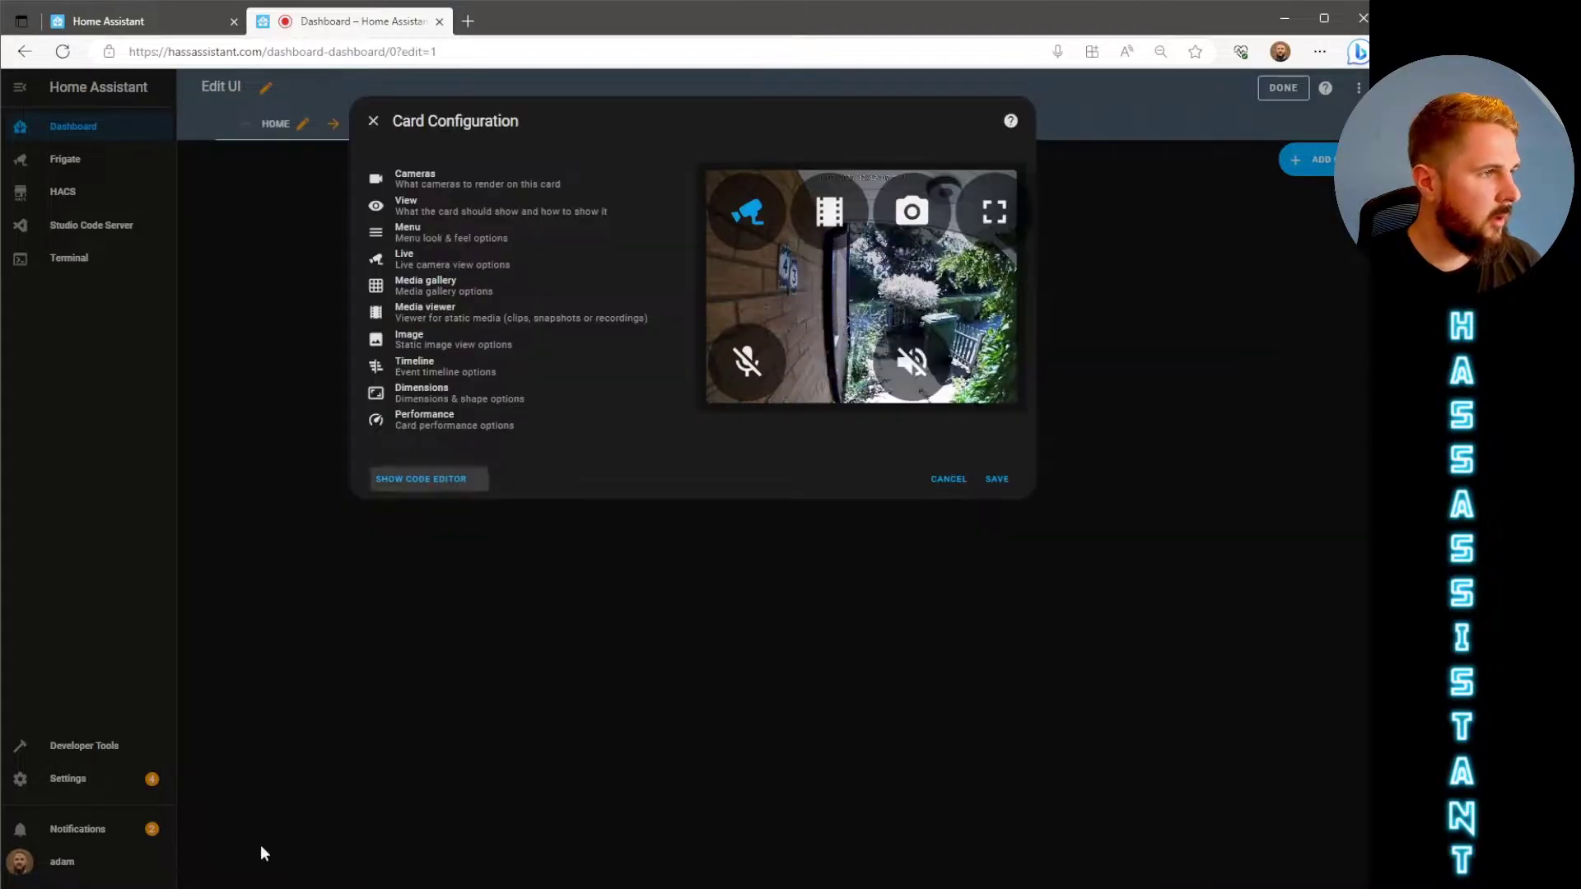
left_click(436, 239)
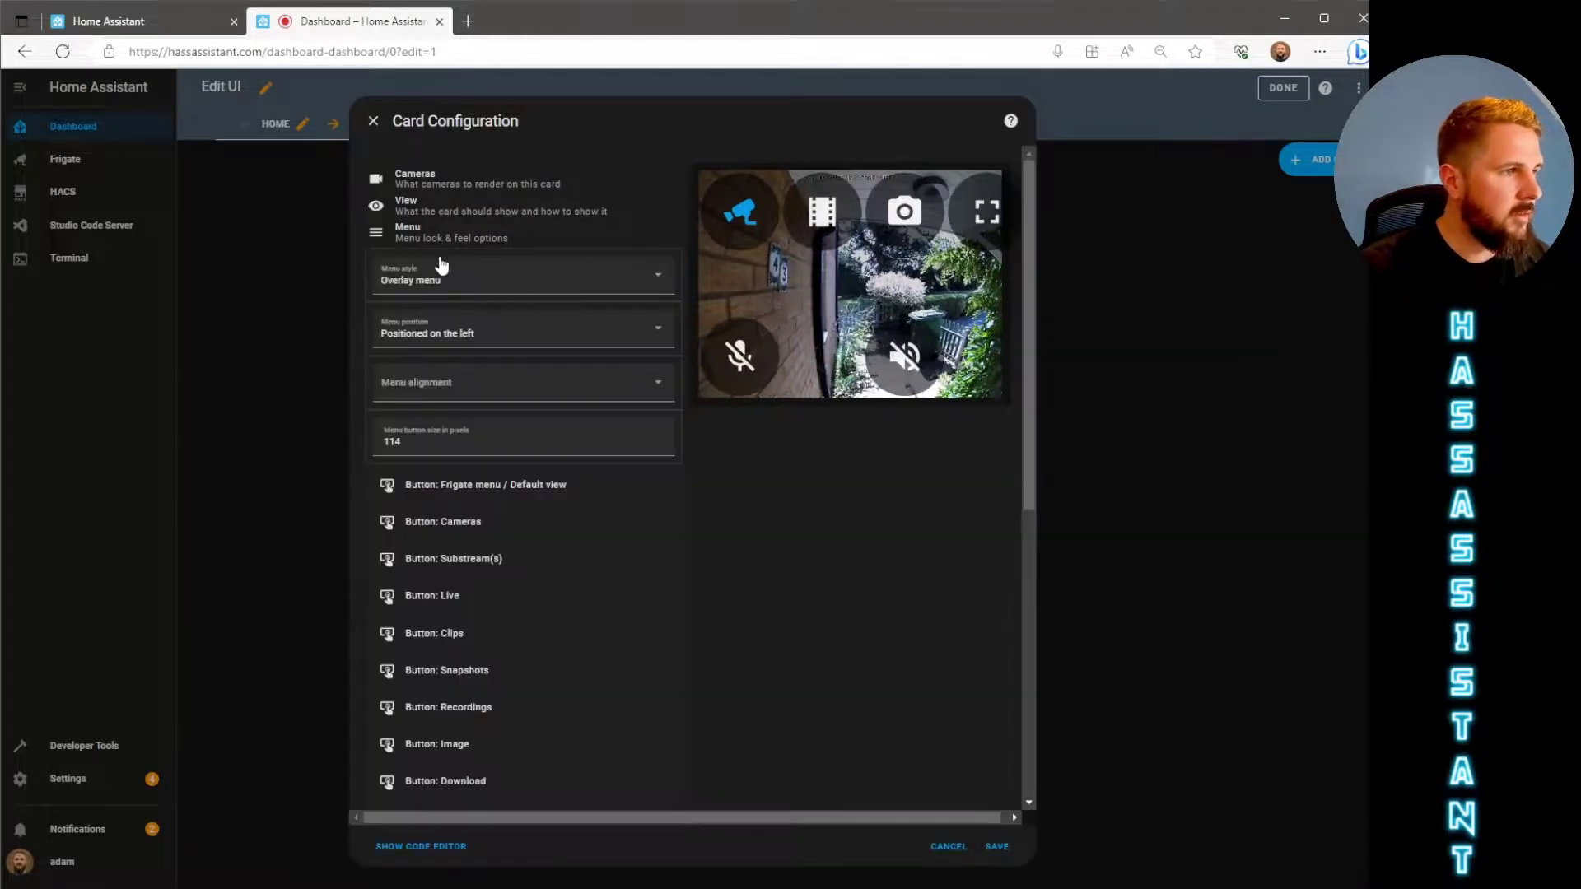
scroll(484, 423, "down", 5)
scroll(508, 453, "up", 5)
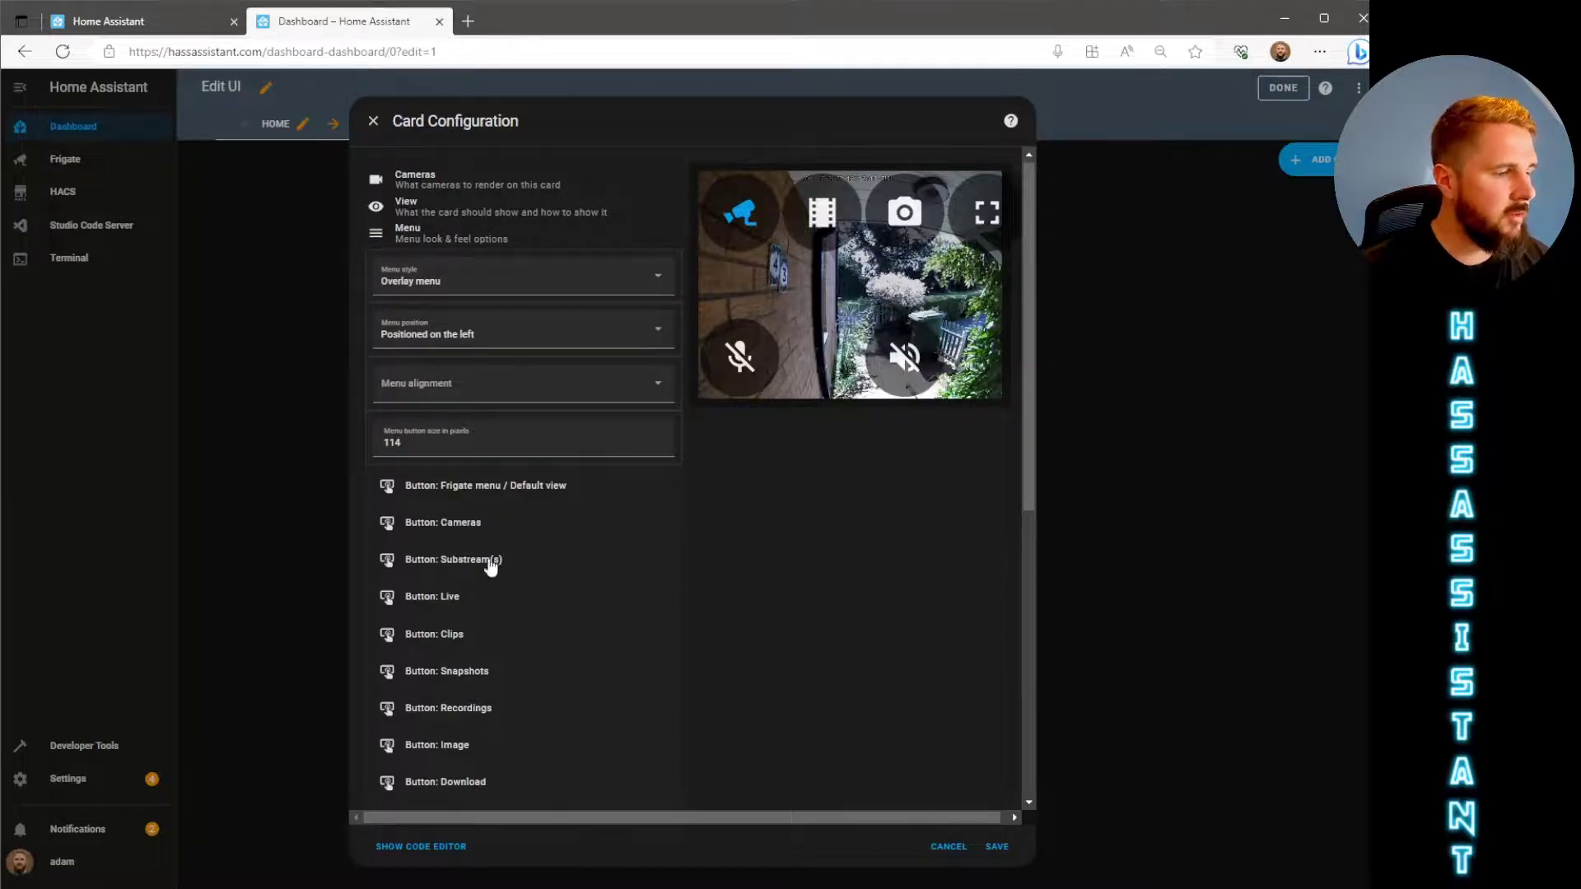
scroll(491, 561, "down", 6)
scroll(483, 544, "down", 1)
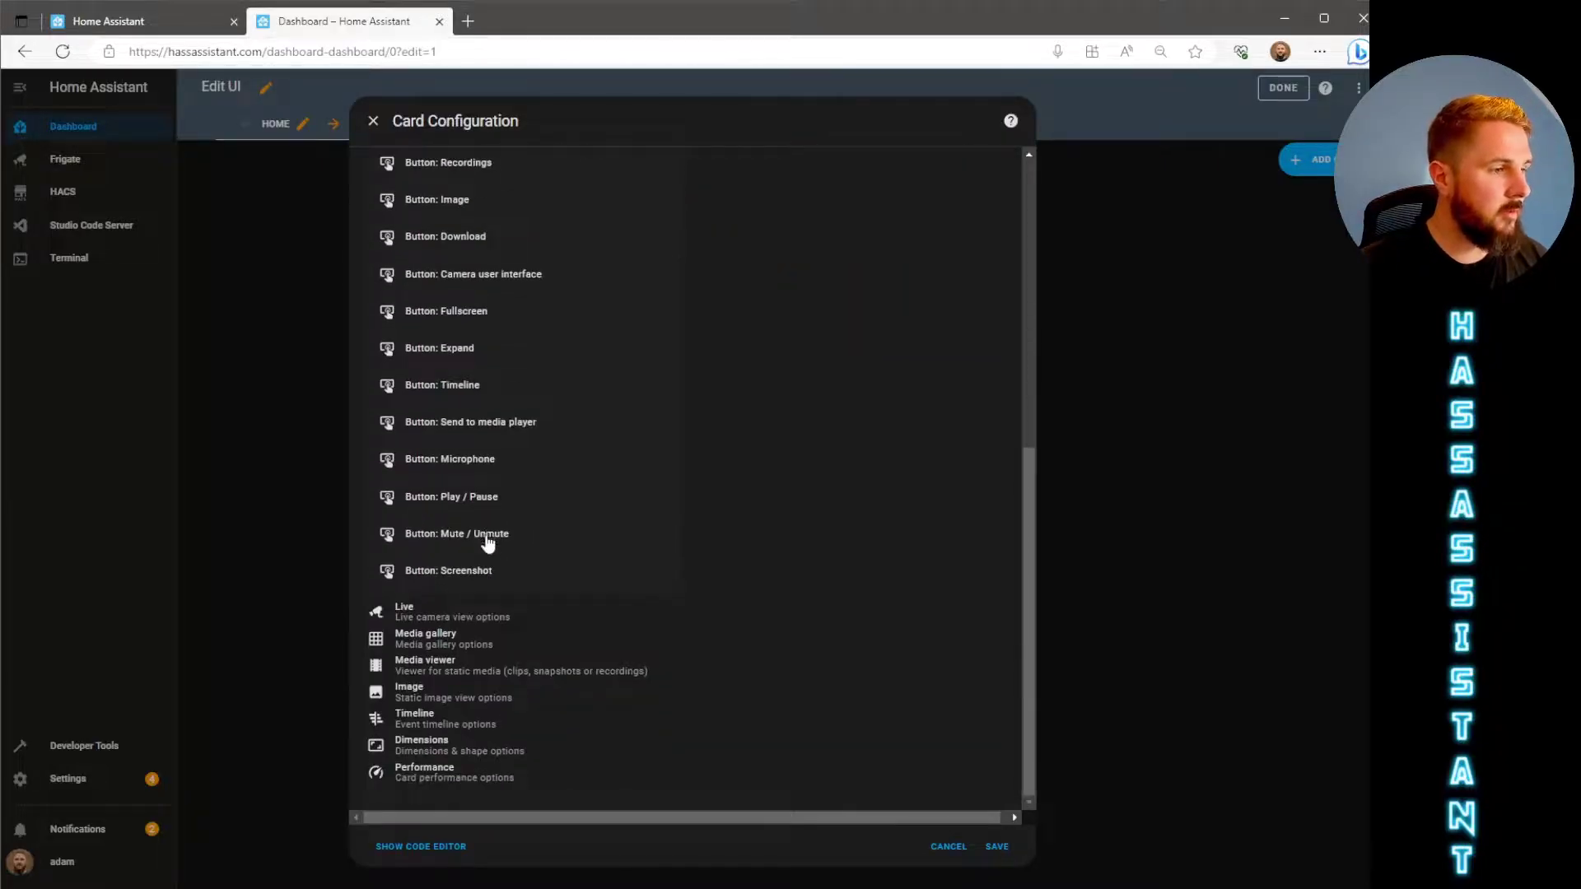
left_click(467, 463)
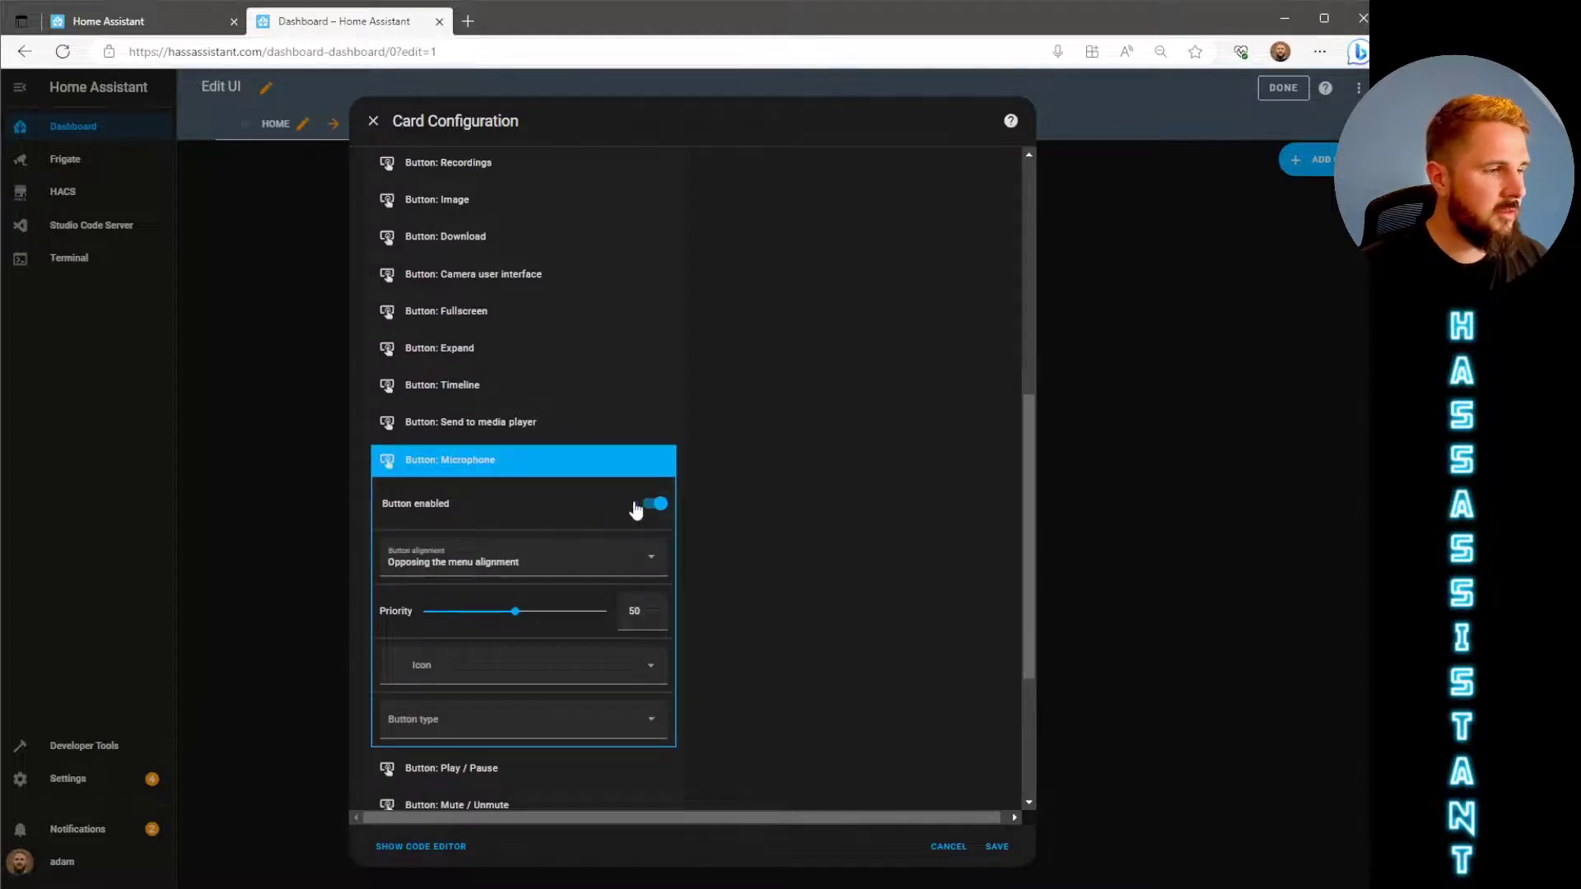
scroll(560, 577, "down", 1)
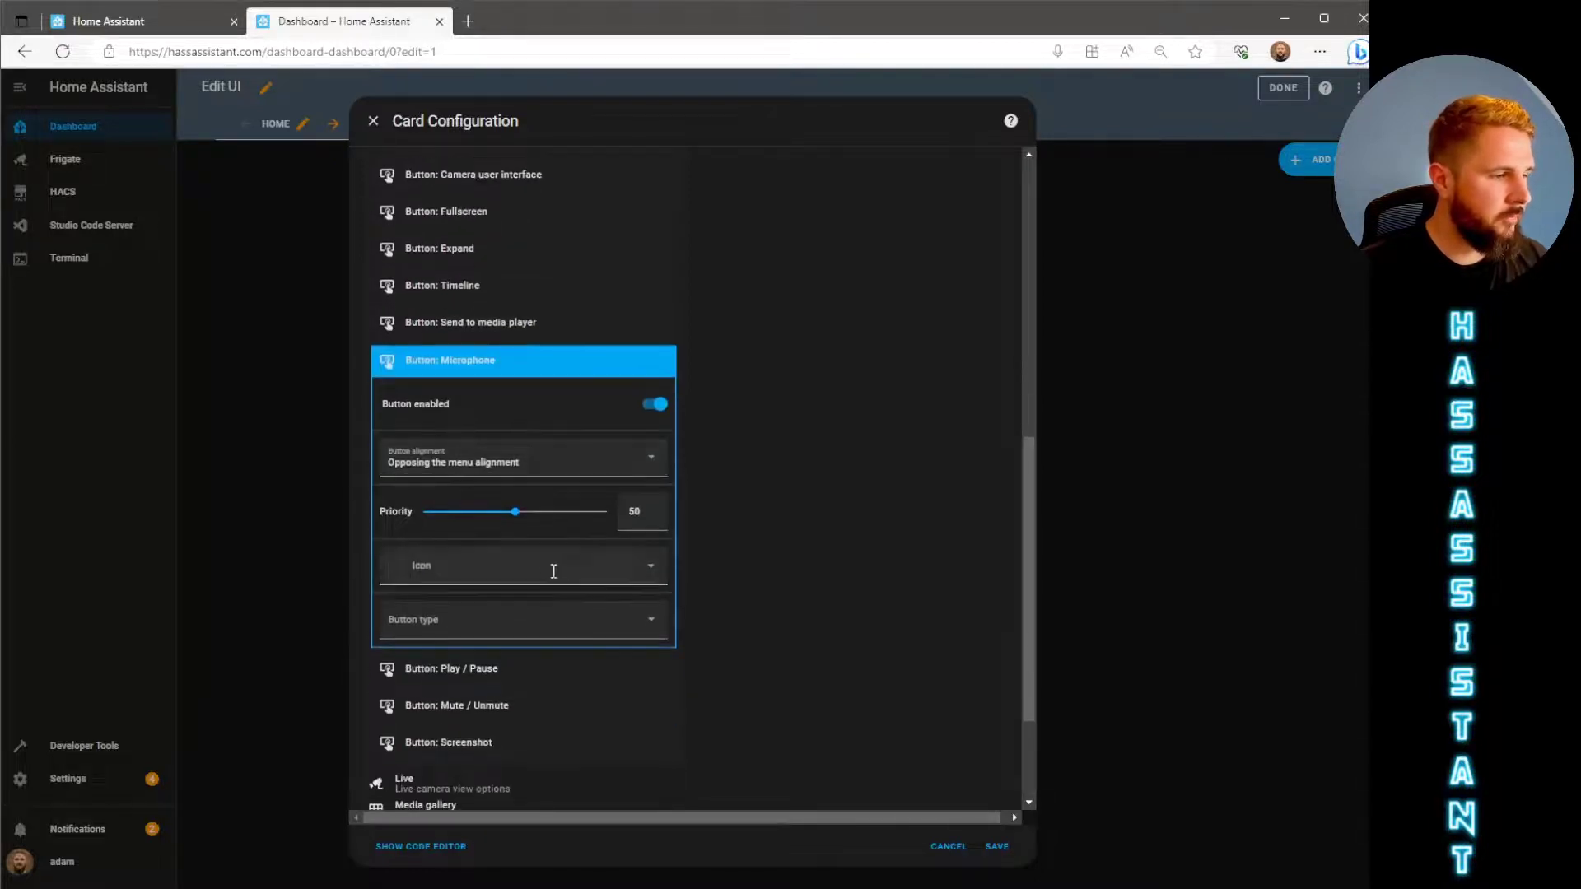
left_click(544, 619)
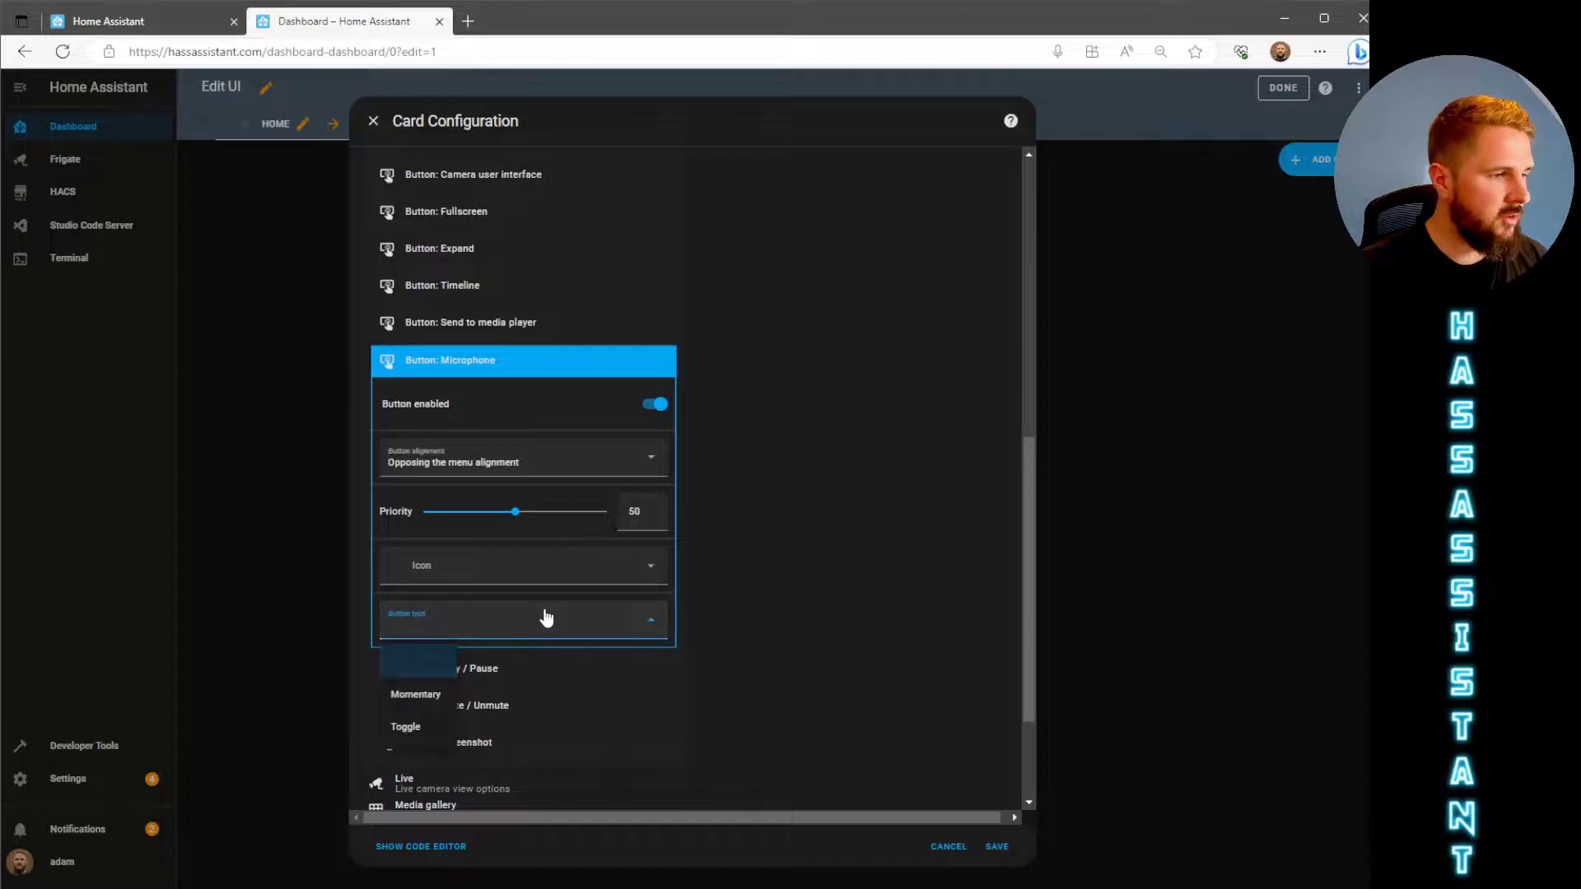
left_click(434, 728)
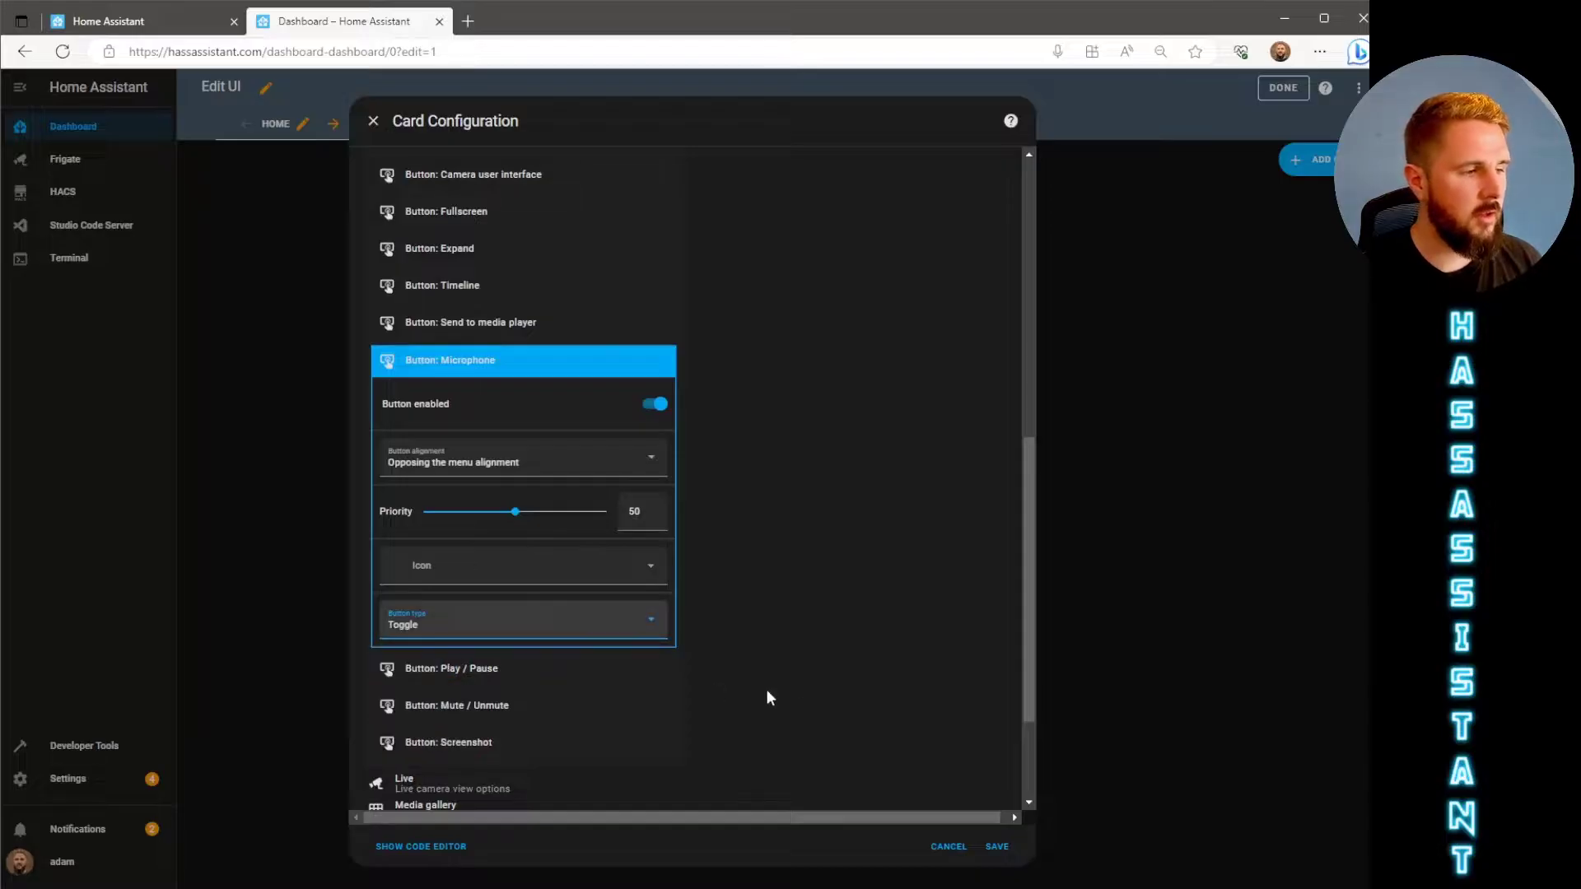
Save the card, then toggle its microphone on and off and unmute then re-mute the audio.
left_click(1000, 849)
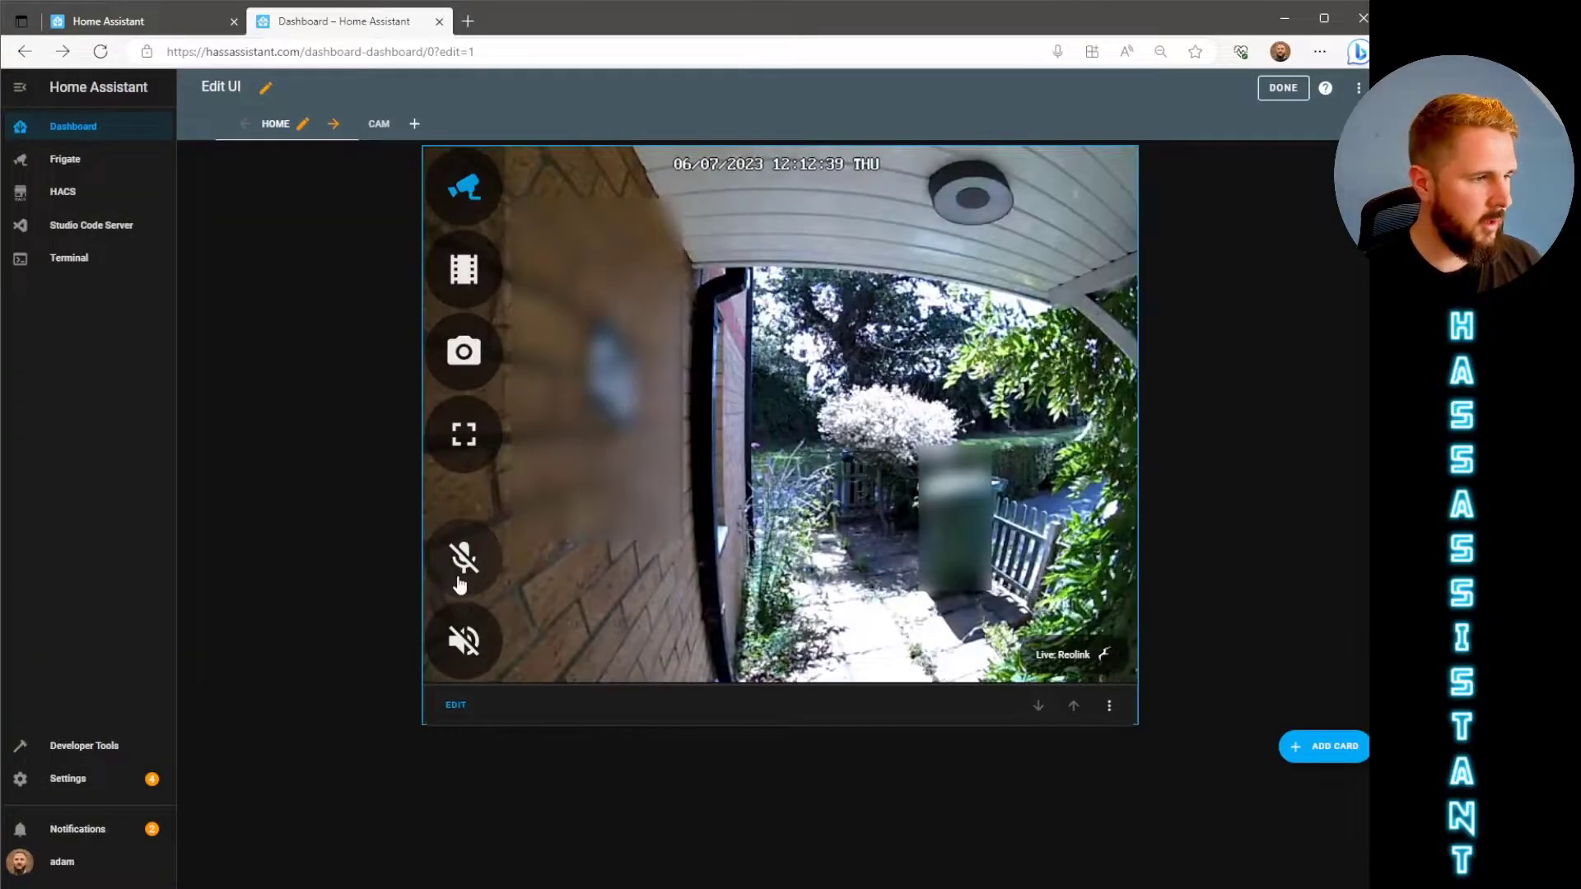
left_click(469, 572)
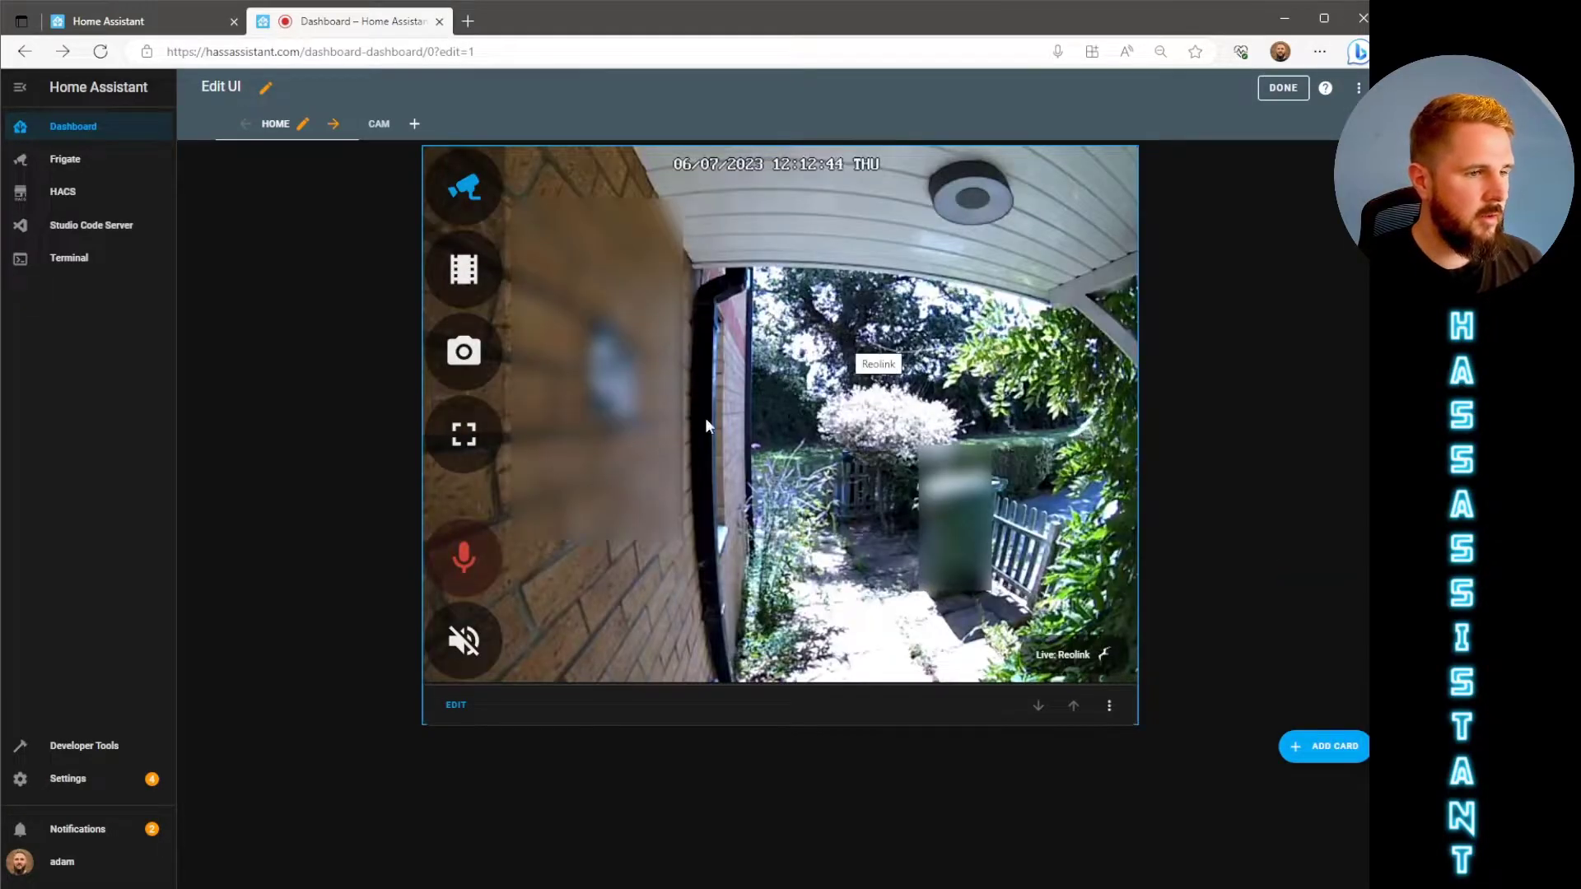
left_click(476, 562)
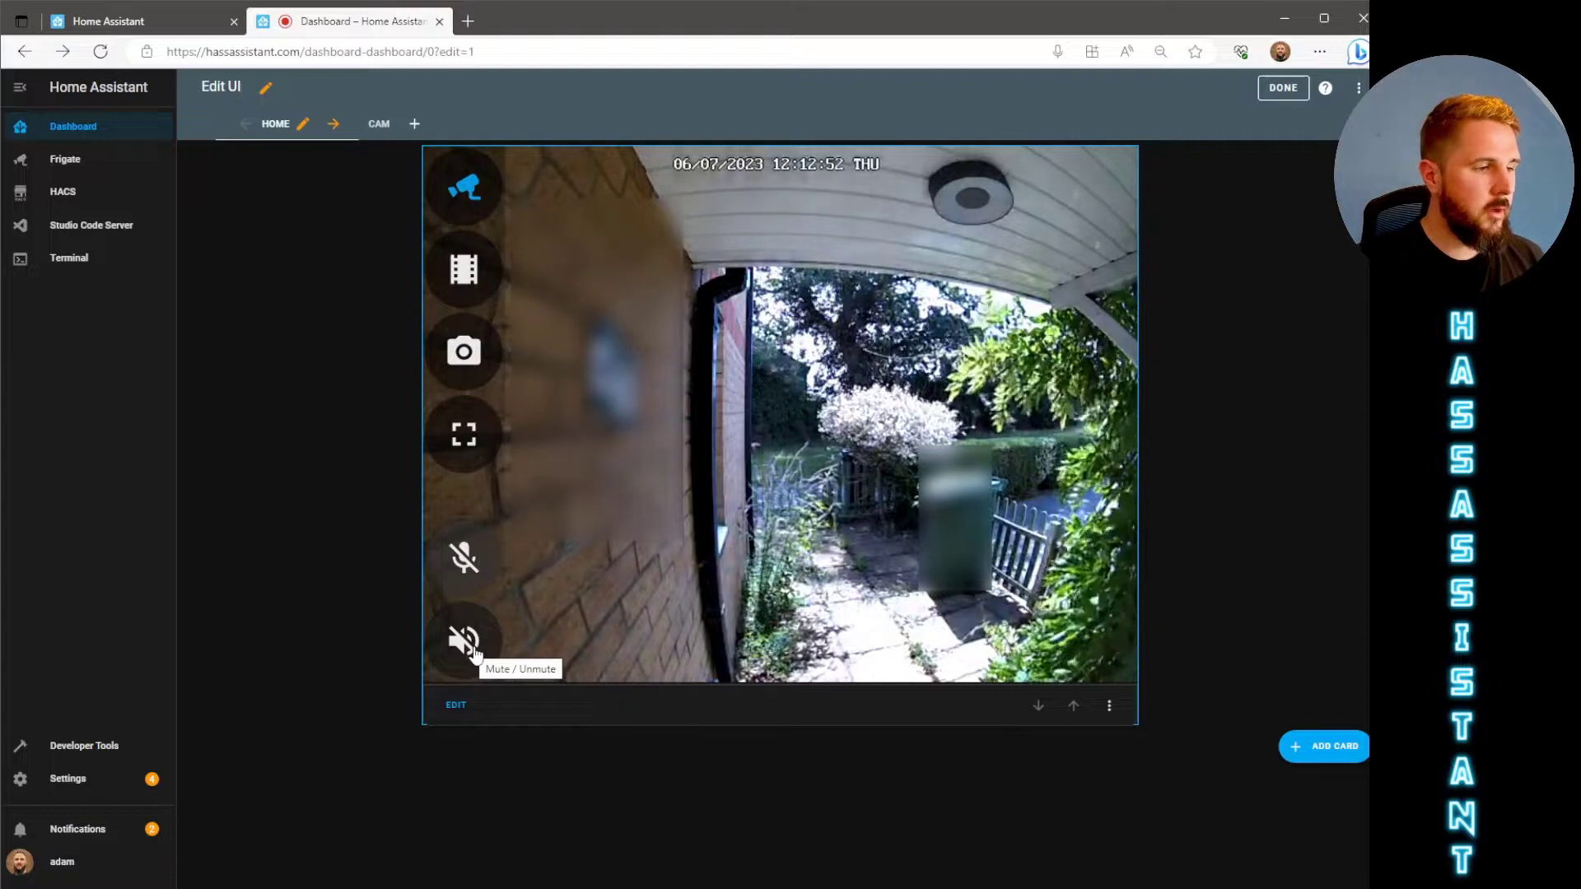
left_click(474, 651)
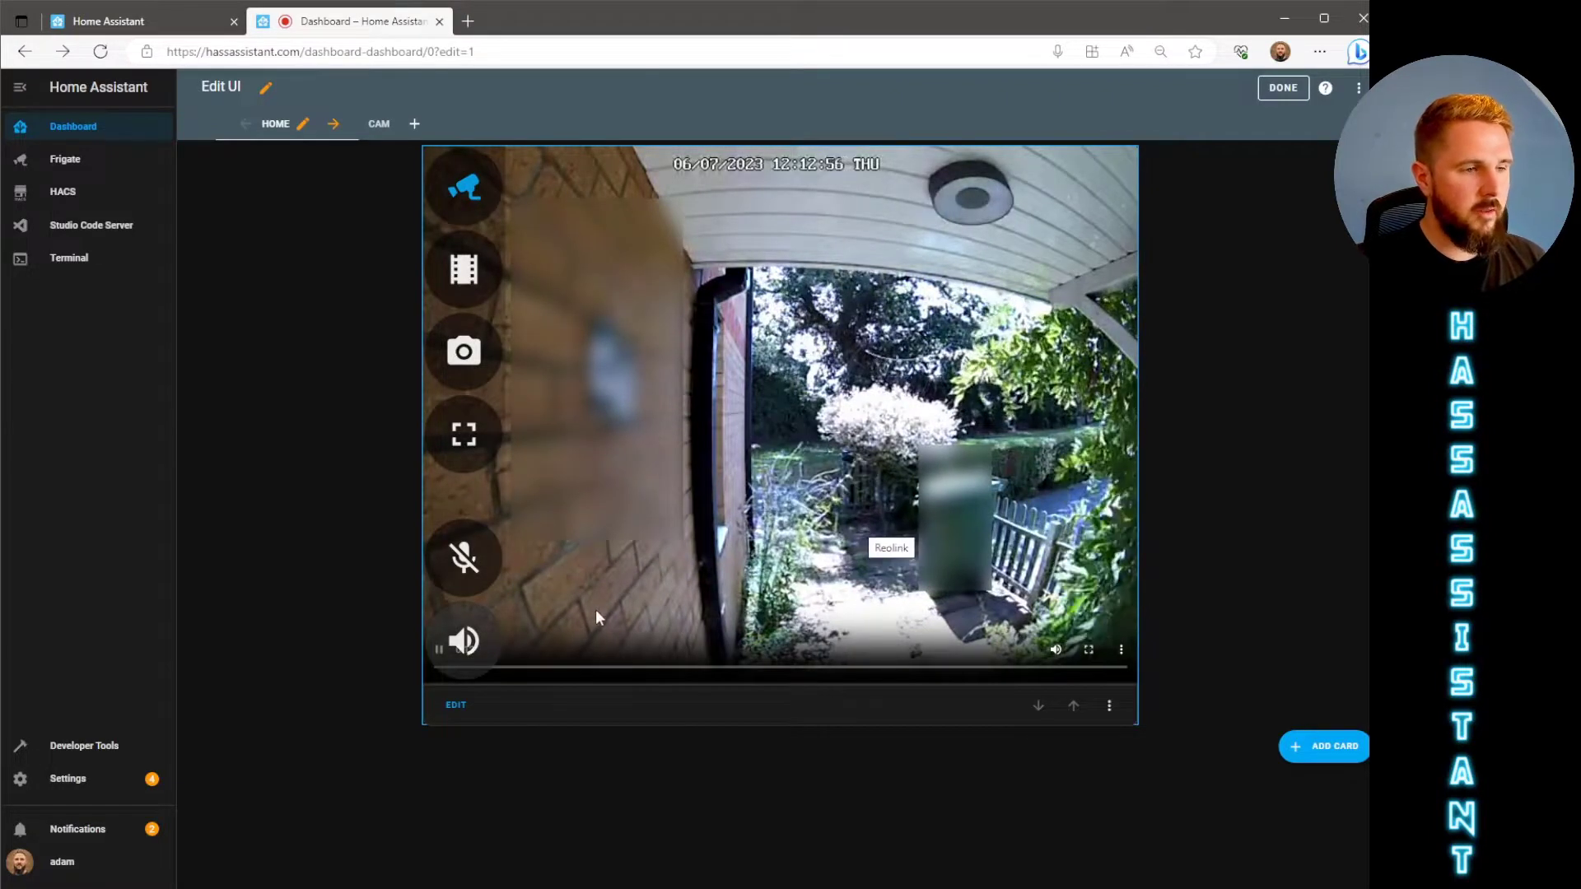
left_click(465, 642)
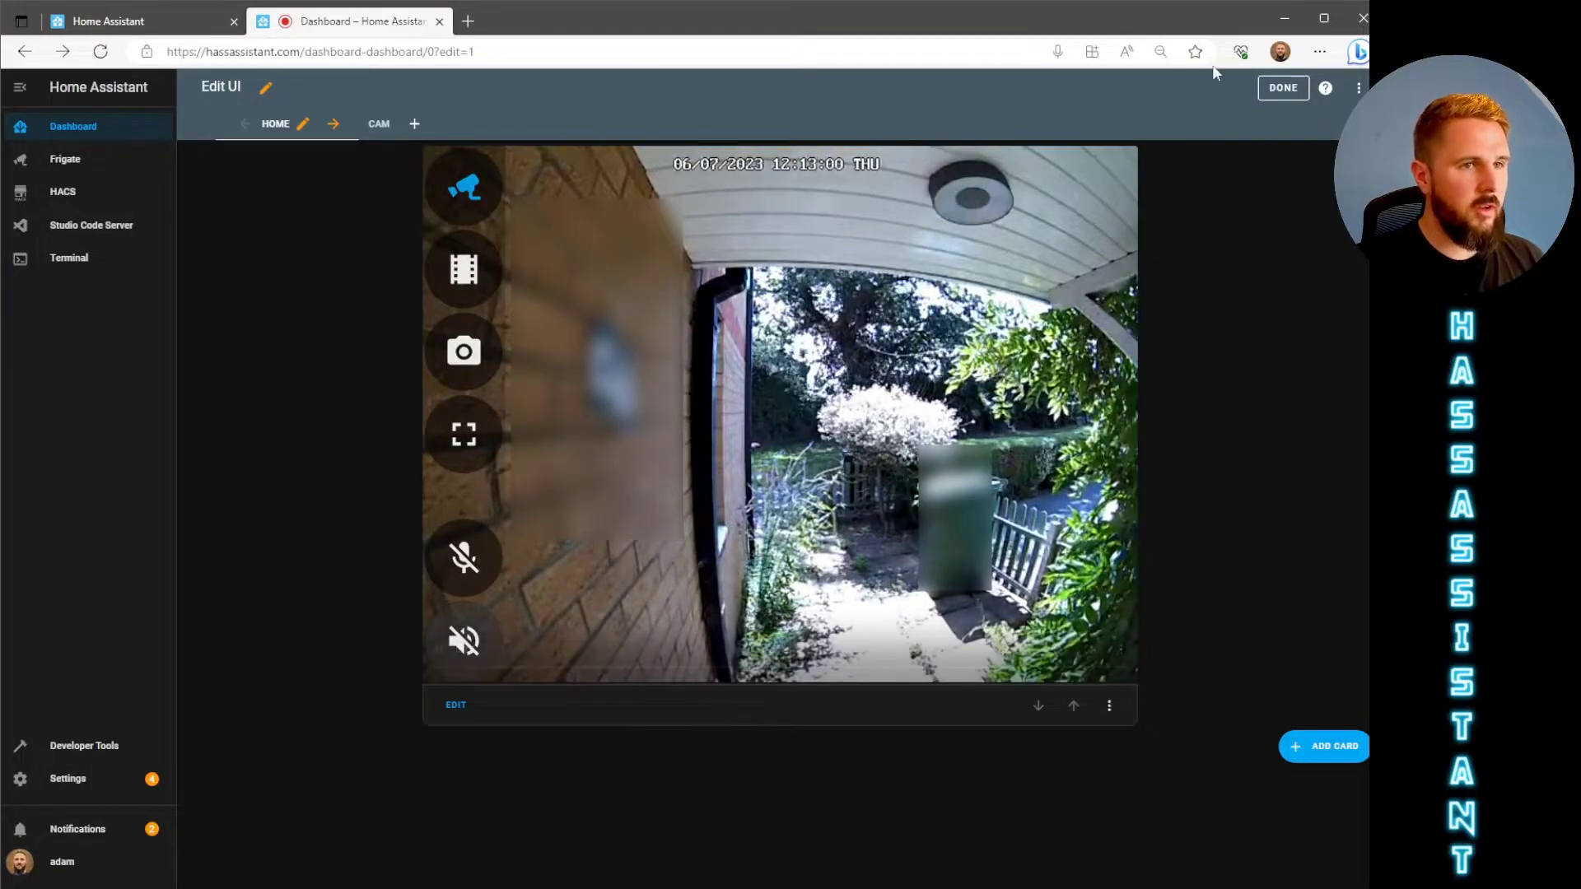
left_click(1281, 90)
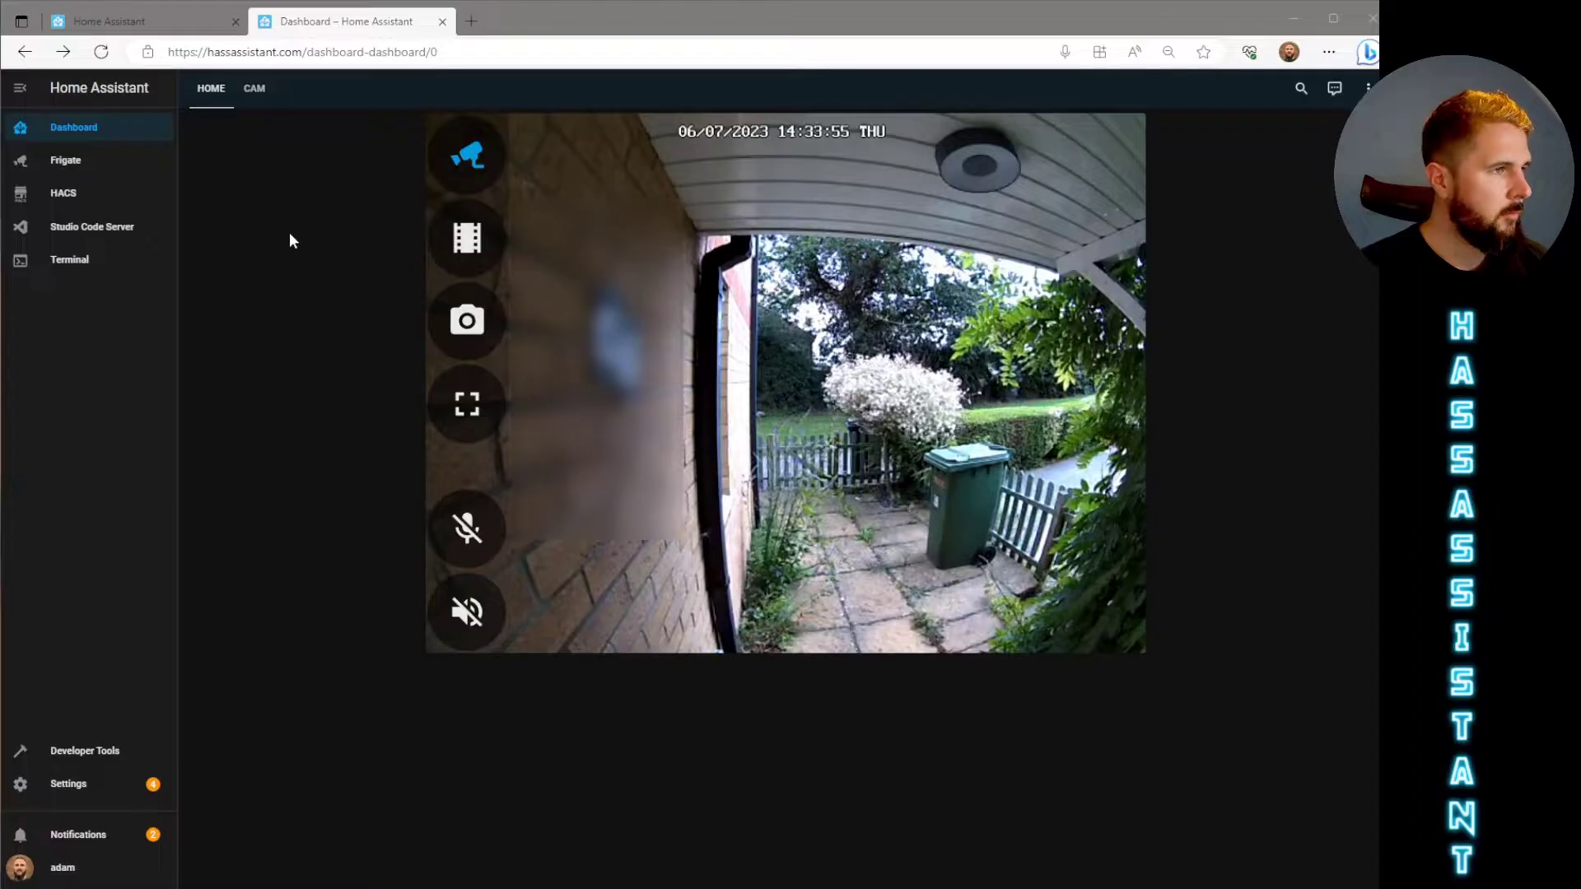
left_click(448, 238)
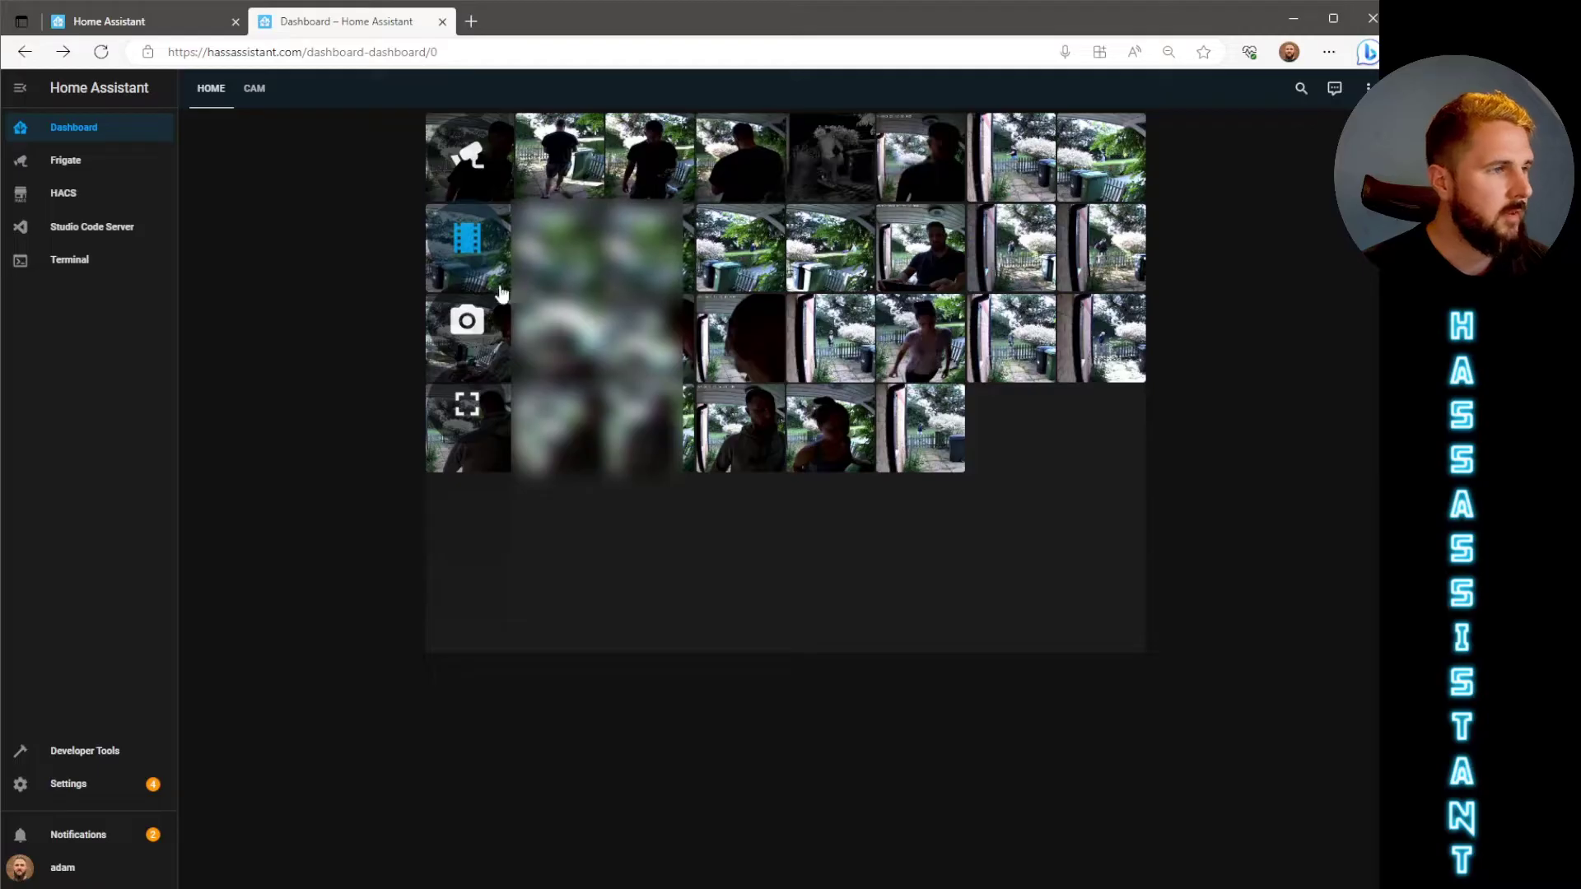
left_click(483, 314)
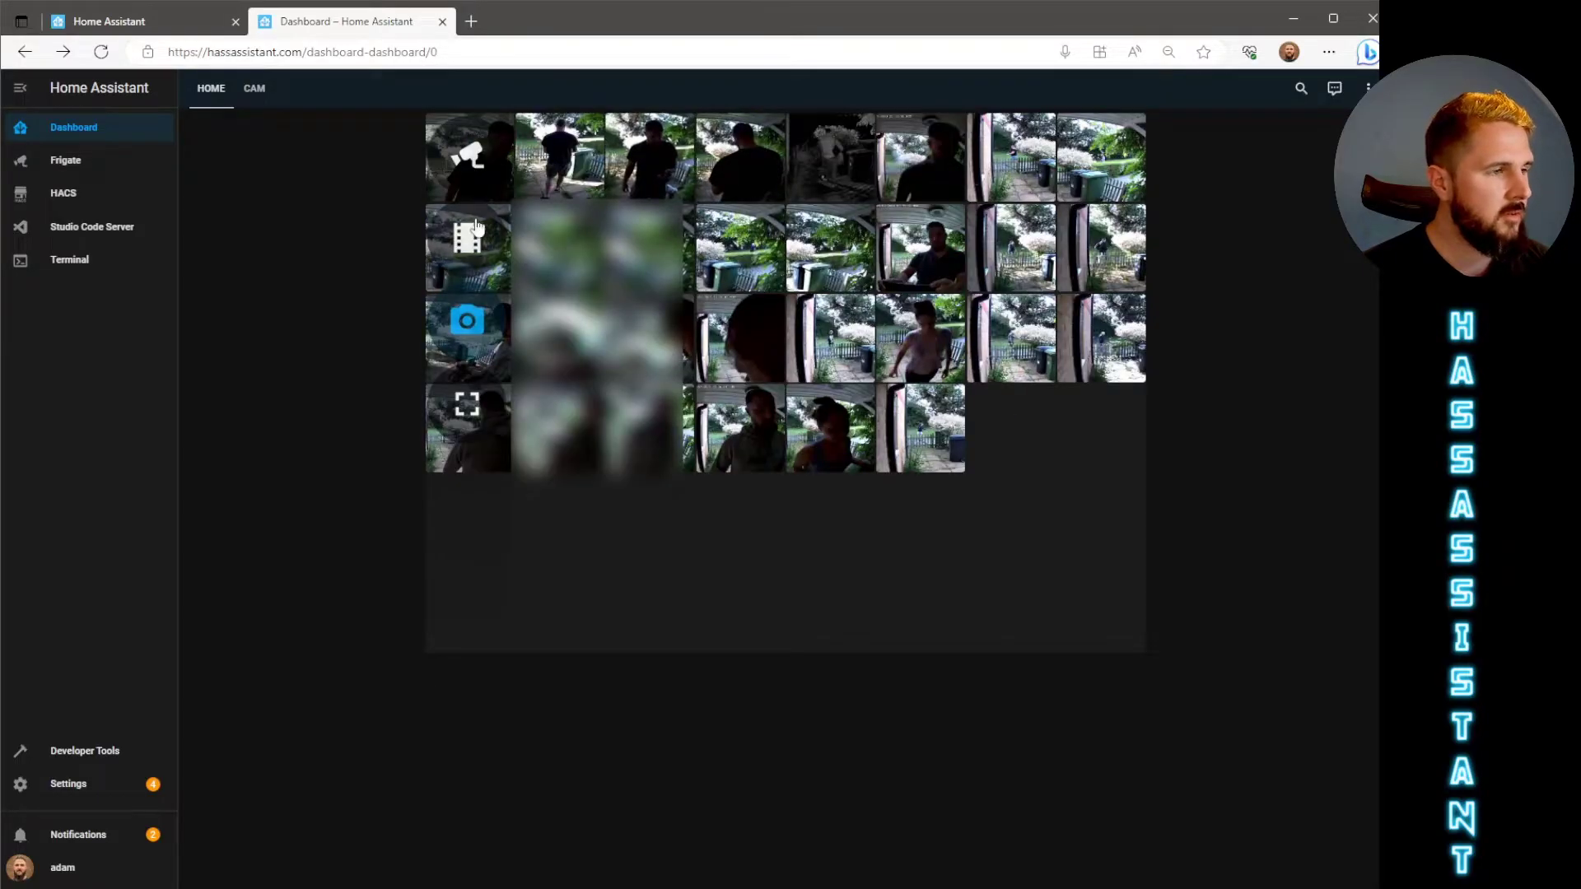
left_click(467, 155)
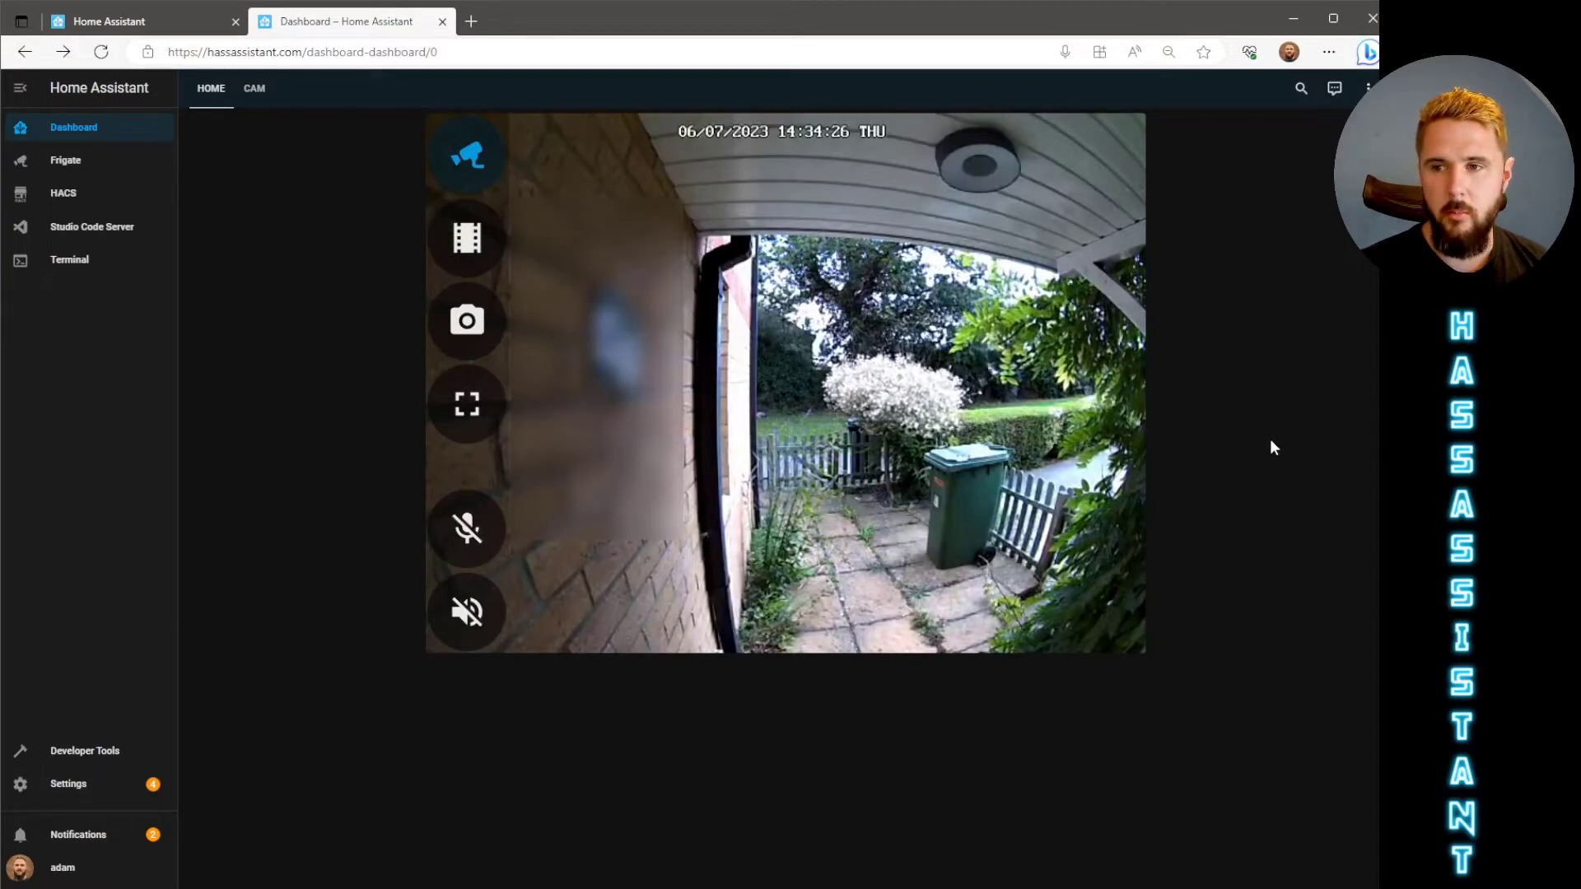